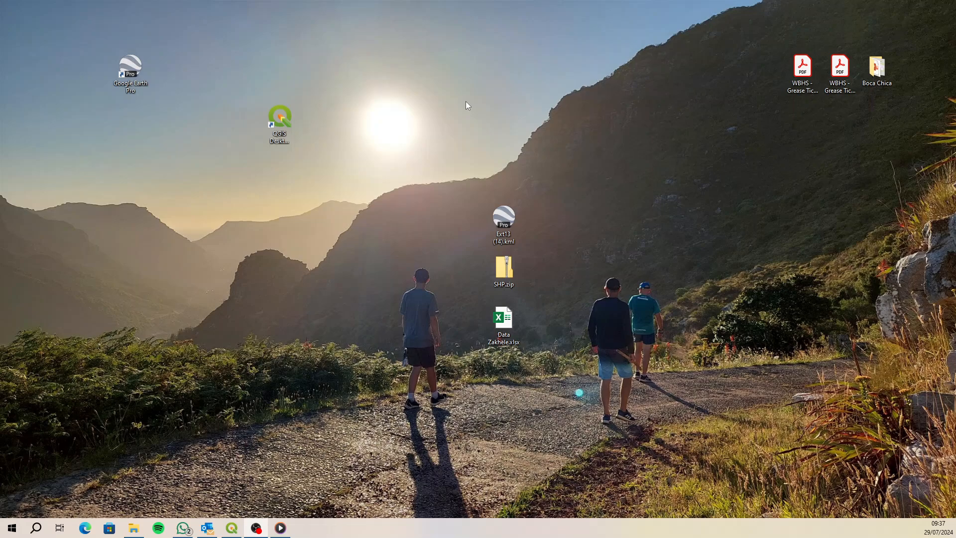
# Create a new folder named Zakhele on the desktop.
pyautogui.rightClick(555, 179)
pyautogui.moveTo(623, 295)
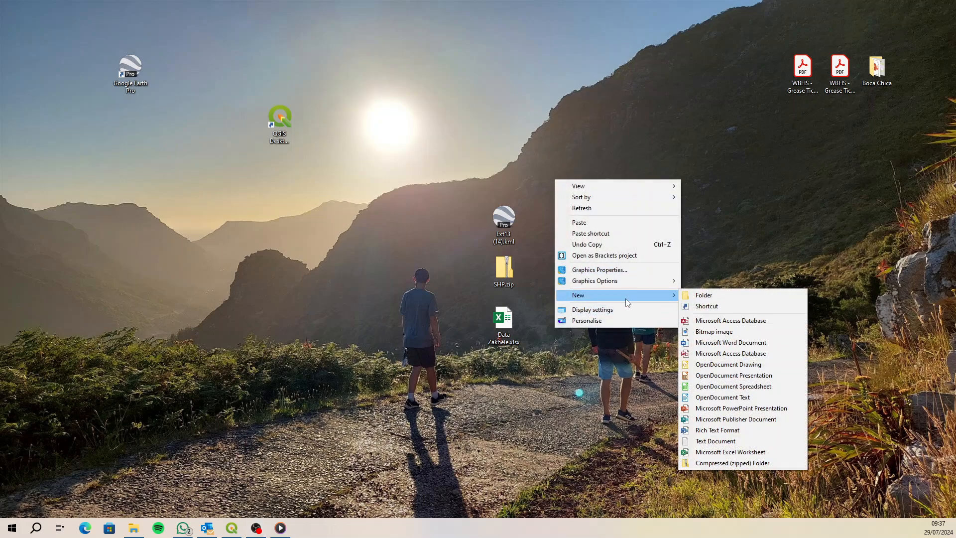
pyautogui.click(709, 298)
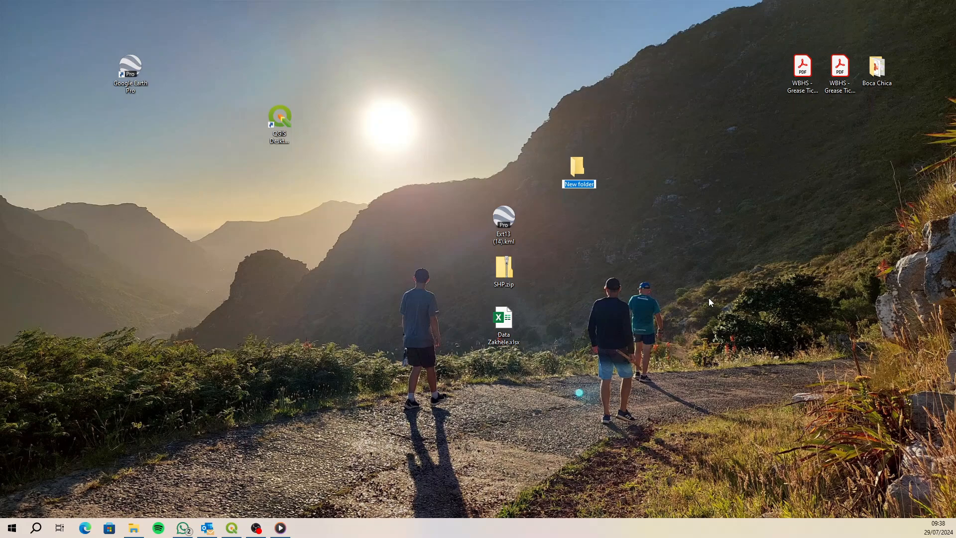
pyautogui.write('Zakhele')
pyautogui.press('Return')
# Open the Zakhele folder and create a subfolder named Data in it.
pyautogui.doubleClick(581, 167)
pyautogui.rightClick(345, 211)
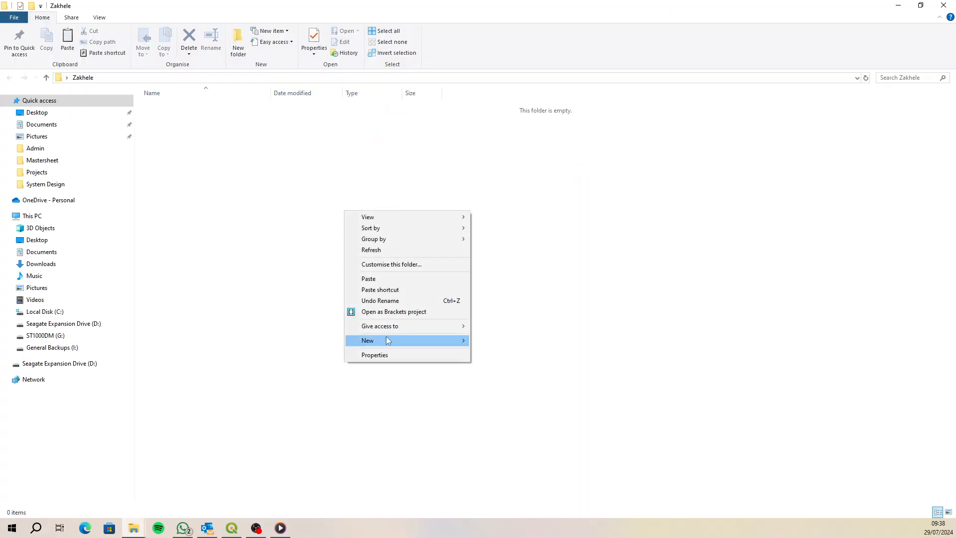
pyautogui.moveTo(397, 342)
pyautogui.click(493, 343)
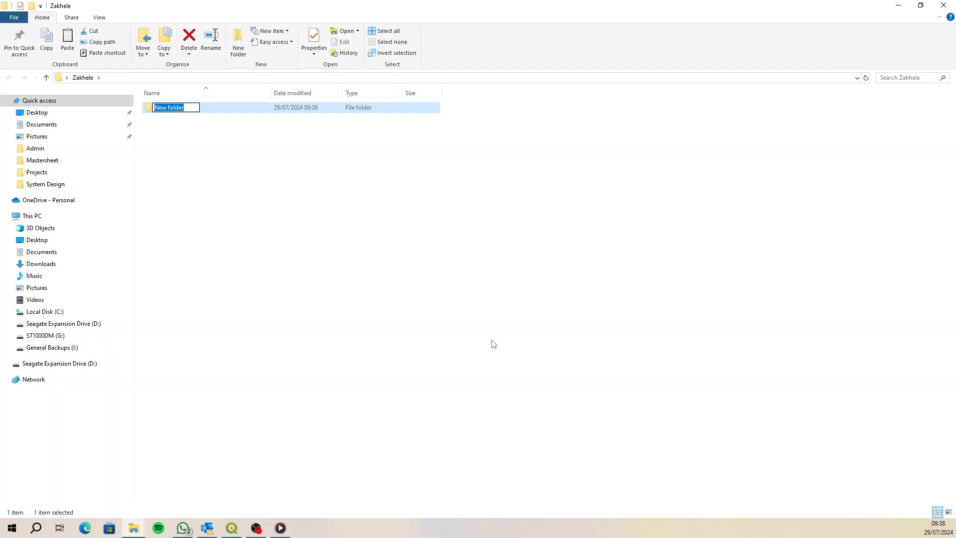
pyautogui.write('Data')
pyautogui.press('Return')
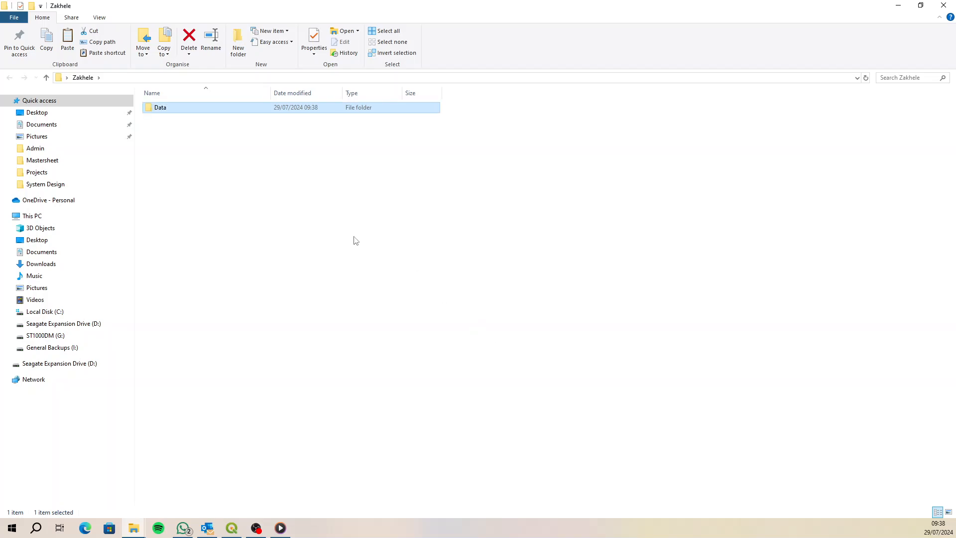
# Create a second subfolder named Projects beside the Data folder.
pyautogui.rightClick(221, 194)
pyautogui.moveTo(300, 328)
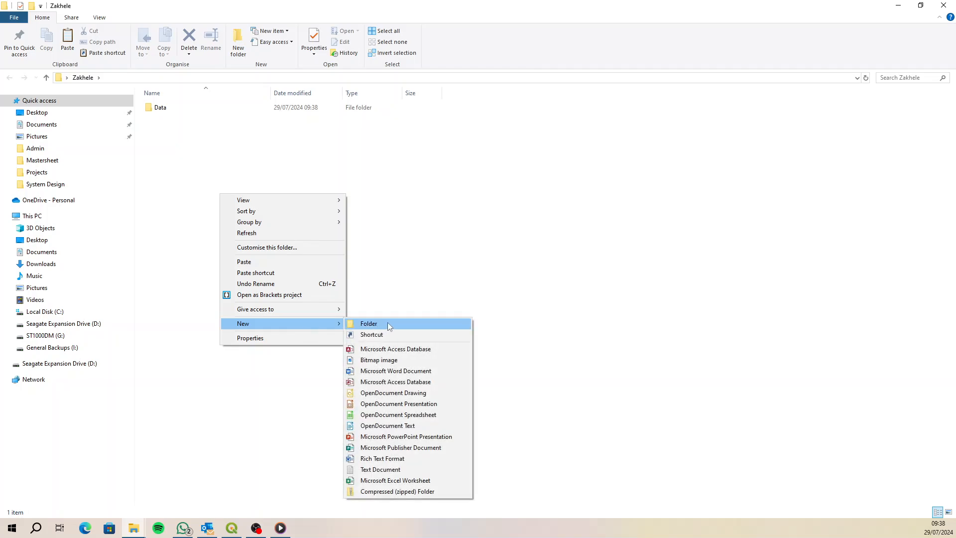
pyautogui.click(389, 323)
pyautogui.write('Pr')
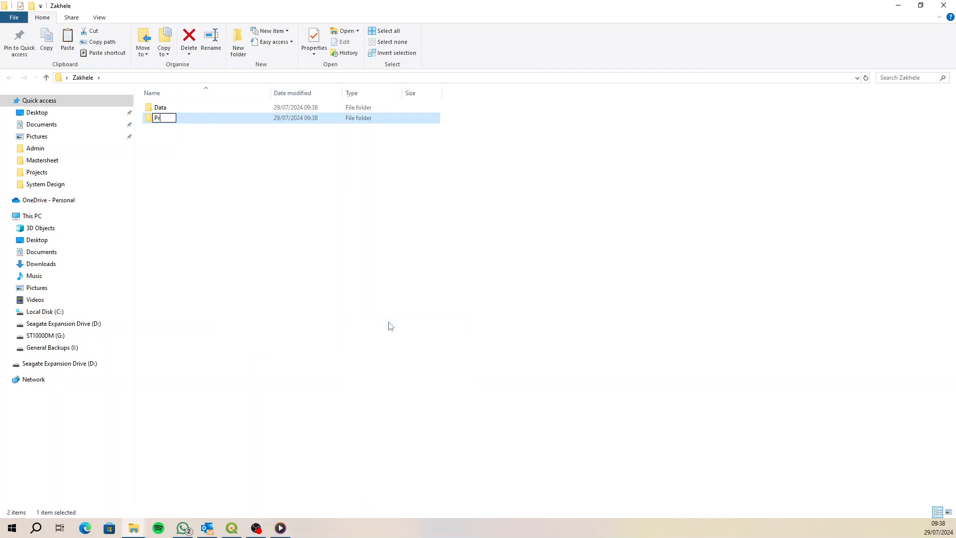
pyautogui.write('ojects')
pyautogui.press('Return')
# Open the Data folder and create a subfolder named Tables in it.
pyautogui.doubleClick(165, 108)
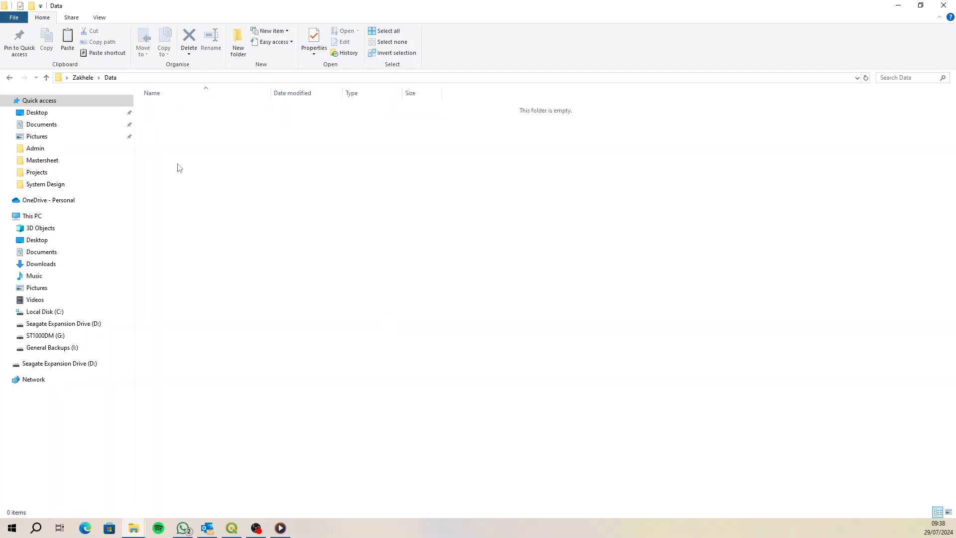
pyautogui.rightClick(252, 229)
pyautogui.moveTo(345, 358)
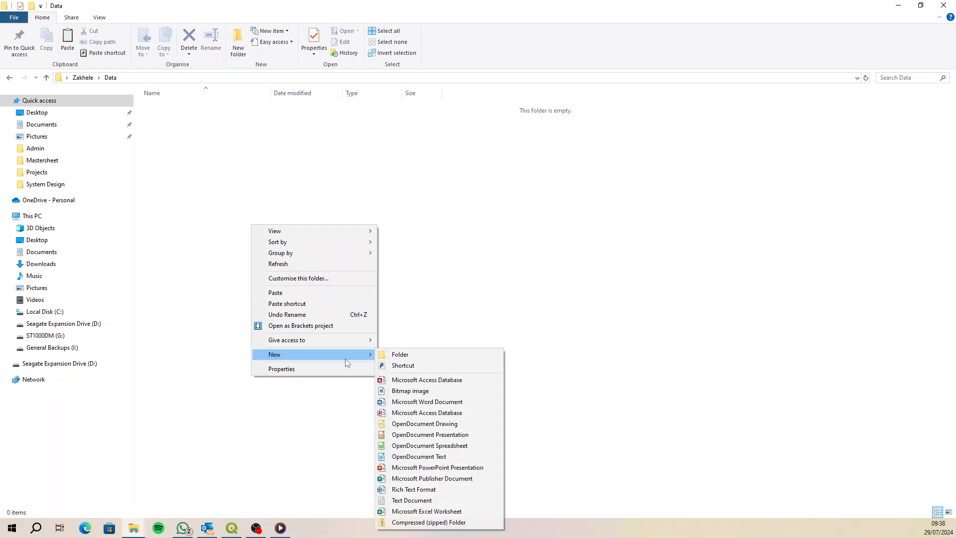
pyautogui.click(421, 355)
pyautogui.write('T')
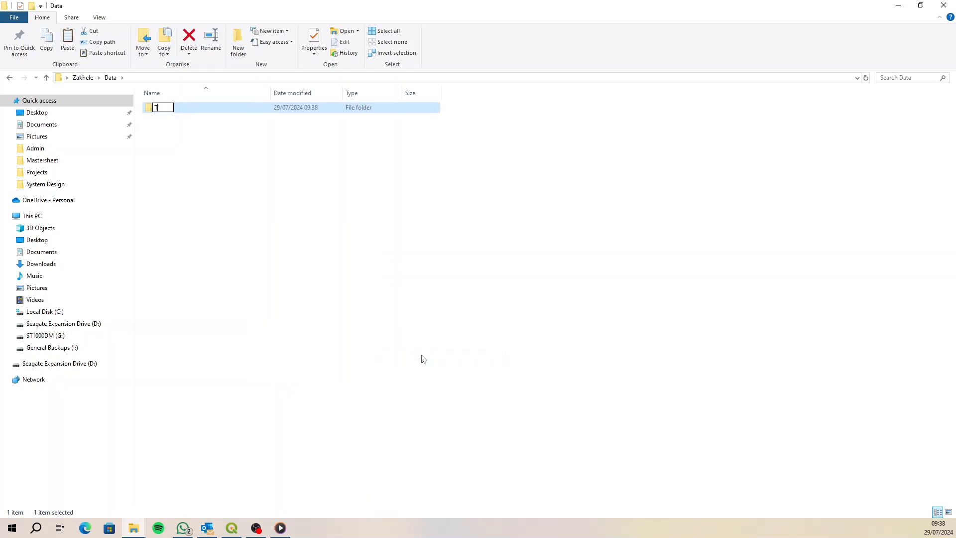
pyautogui.write('ables')
# Create another subfolder named Spatial beside the Tables folder.
pyautogui.rightClick(254, 204)
pyautogui.moveTo(312, 336)
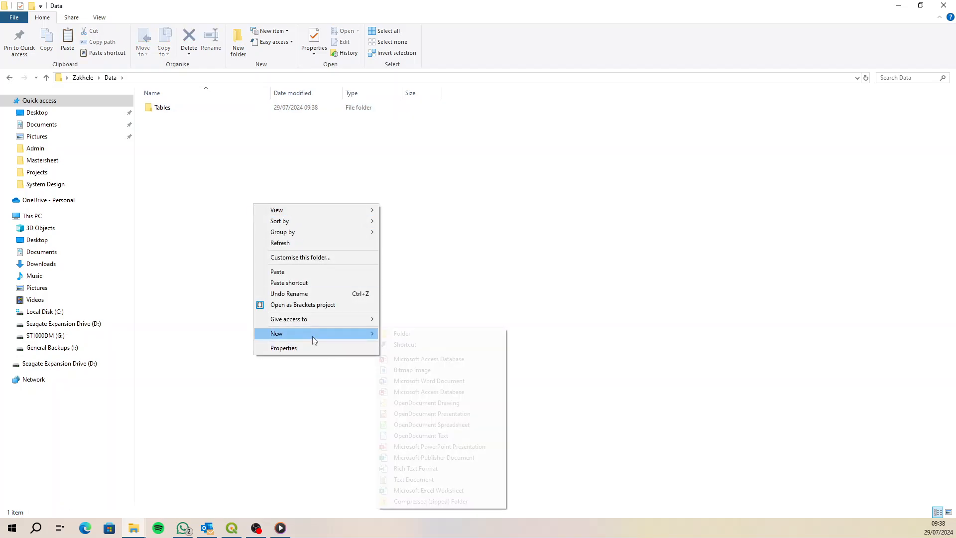
pyautogui.click(423, 336)
pyautogui.write('Spat')
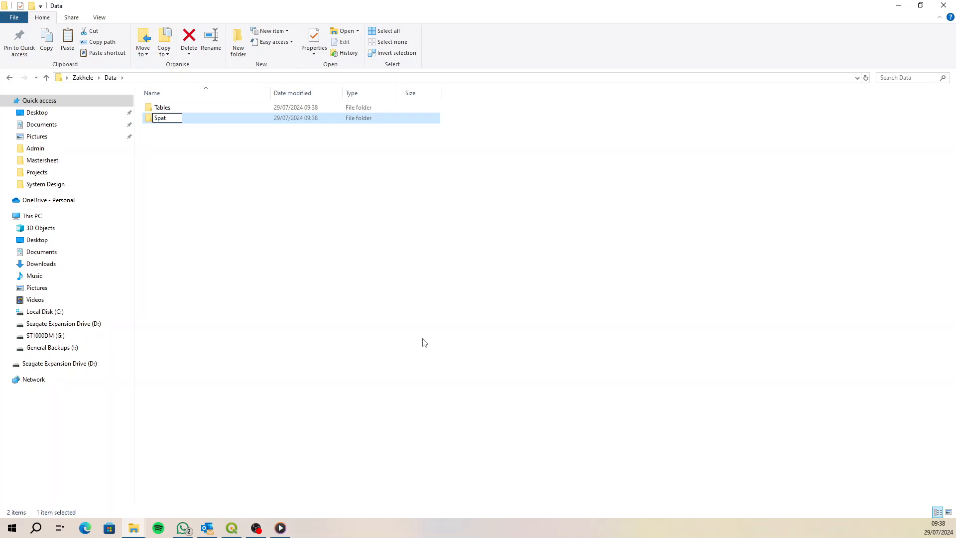
pyautogui.write('ial')
pyautogui.press('Return')
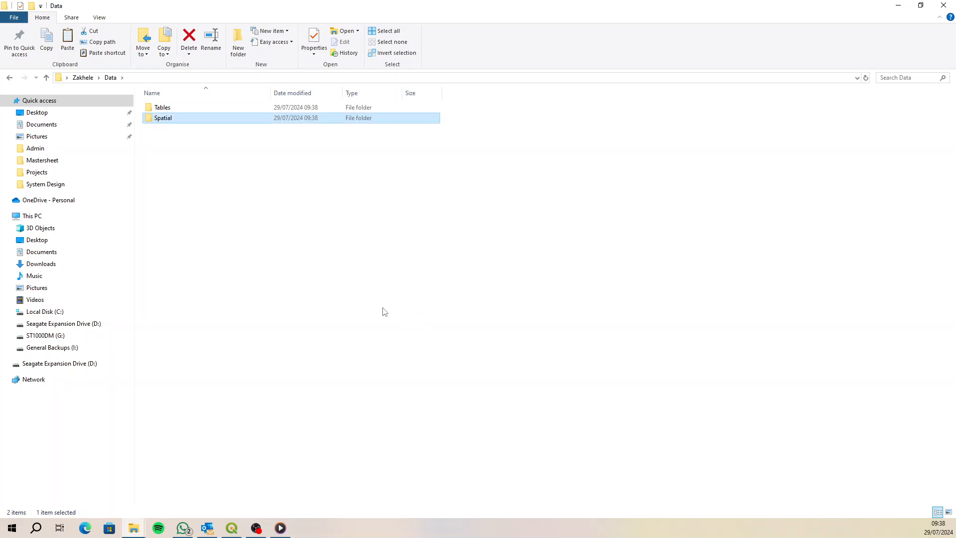
# Open the Spatial folder and create a subfolder named Vector in it.
pyautogui.doubleClick(172, 118)
pyautogui.rightClick(188, 169)
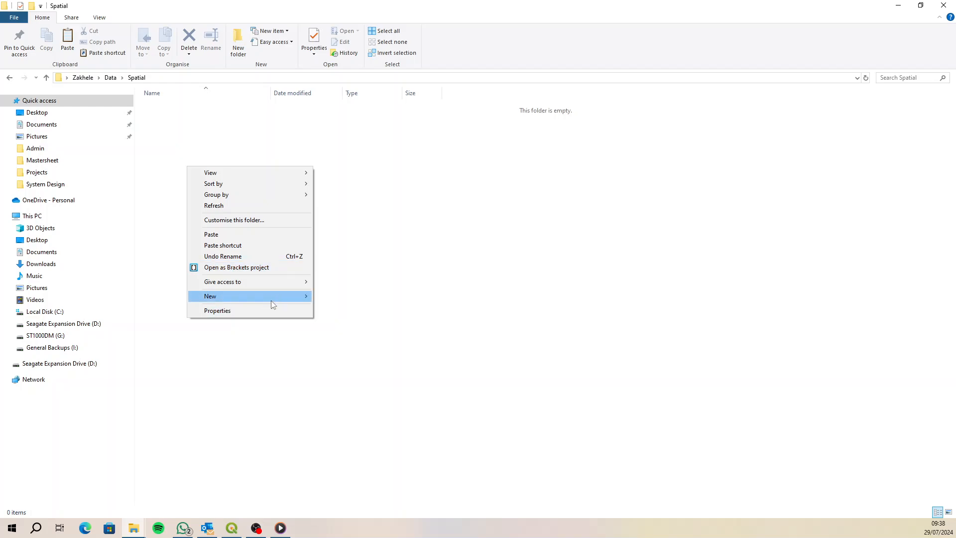
pyautogui.moveTo(271, 296)
pyautogui.click(380, 298)
pyautogui.write('Vector')
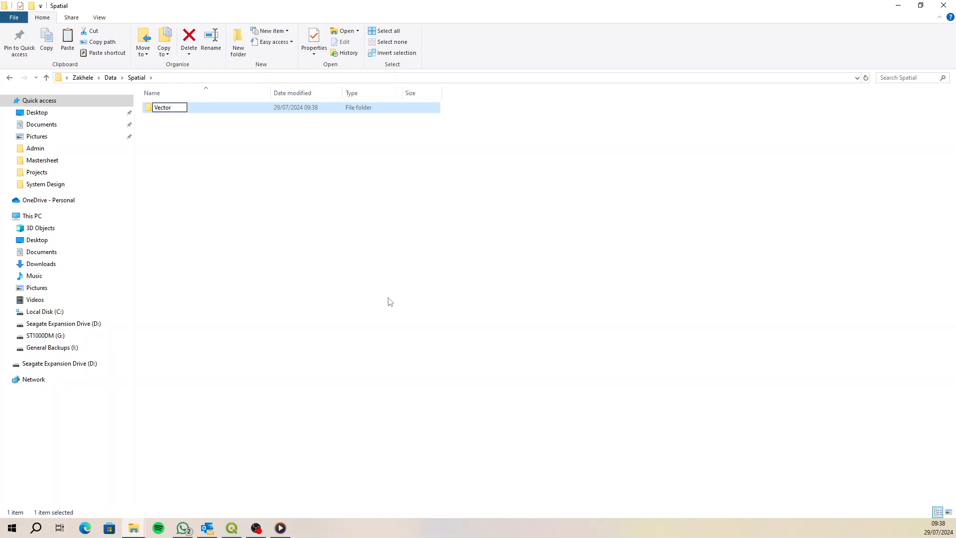
pyautogui.press('Return')
# Create a second subfolder named Raster beside the Vector folder.
pyautogui.rightClick(225, 220)
pyautogui.moveTo(274, 349)
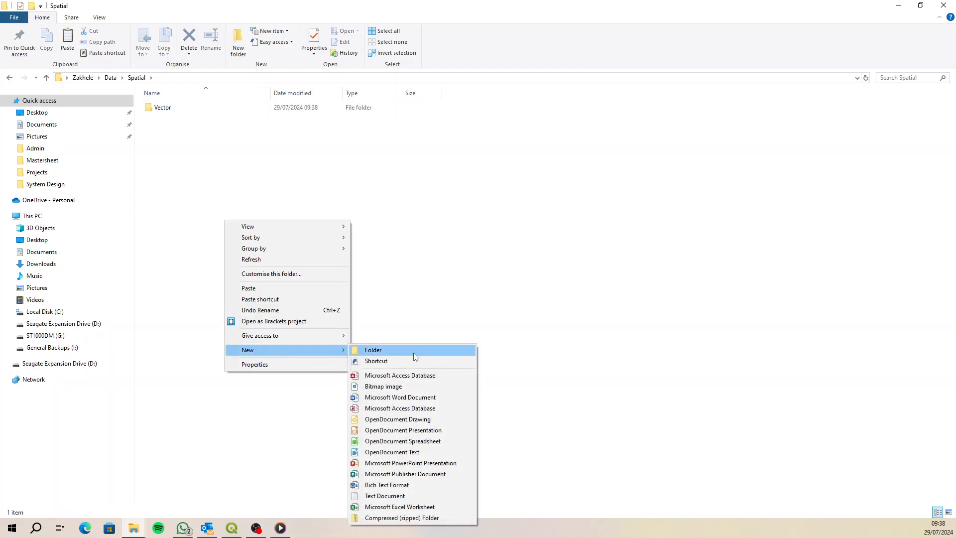
pyautogui.click(413, 353)
pyautogui.write('Raster')
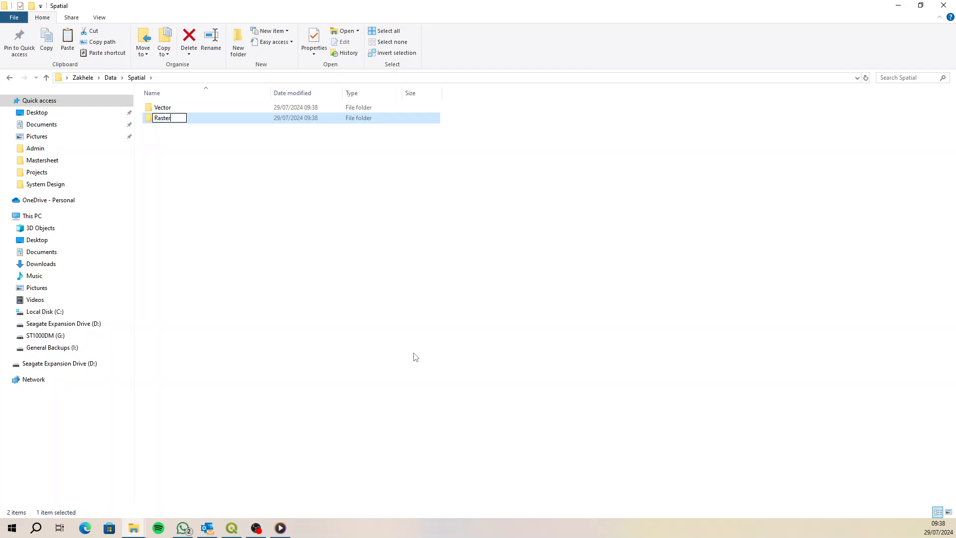
pyautogui.press('Return')
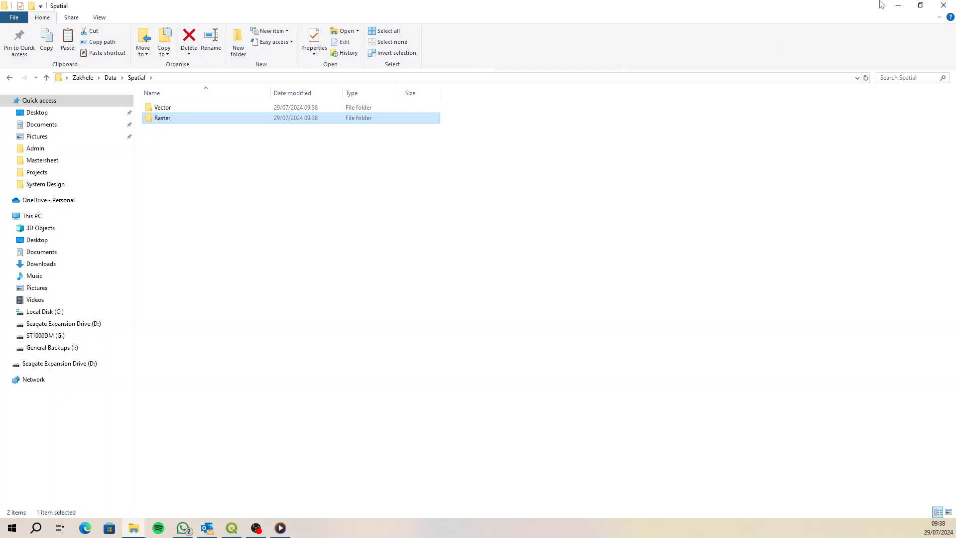
# Restore the Spatial folder window to a smaller size and move it clear of the data files on the desktop.
pyautogui.click(921, 5)
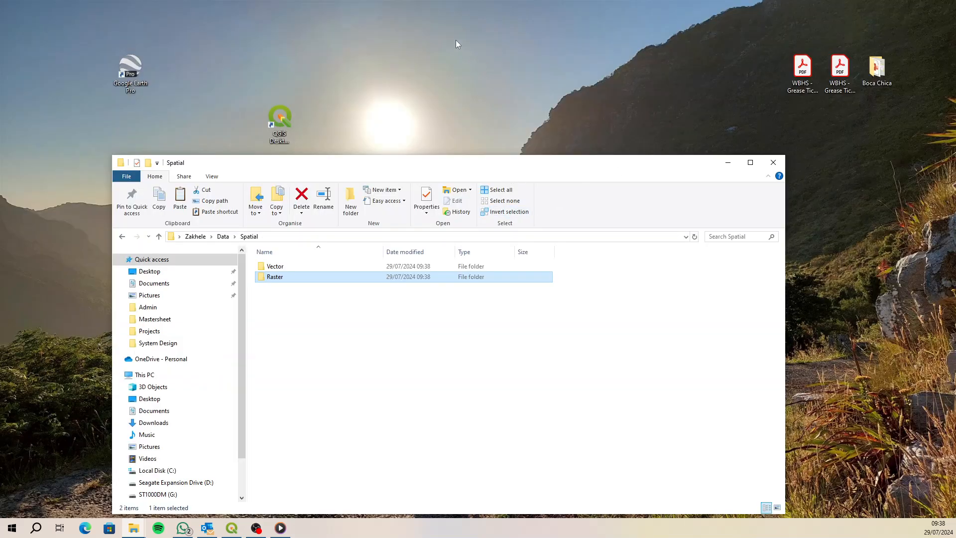
pyautogui.moveTo(482, 163); pyautogui.dragTo(420, 15)
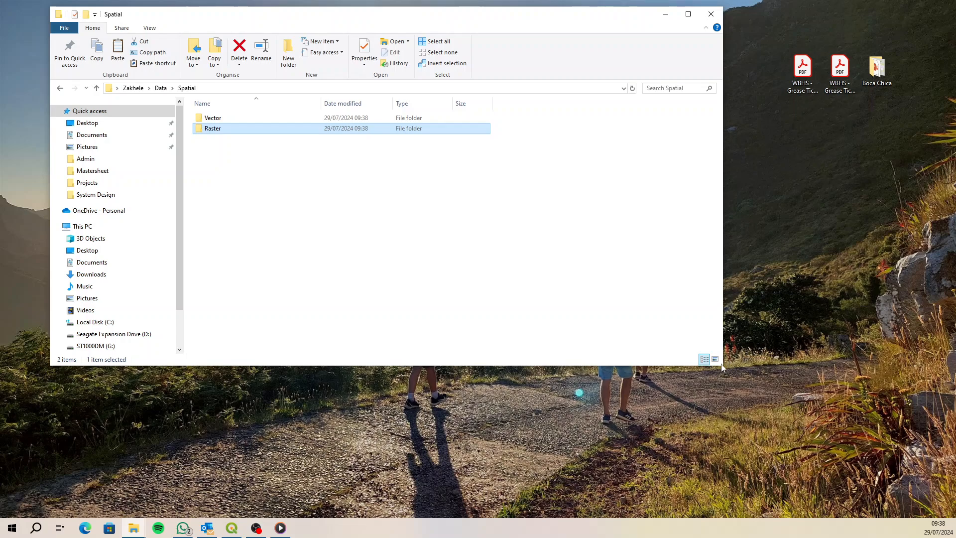
pyautogui.moveTo(723, 369); pyautogui.dragTo(465, 323)
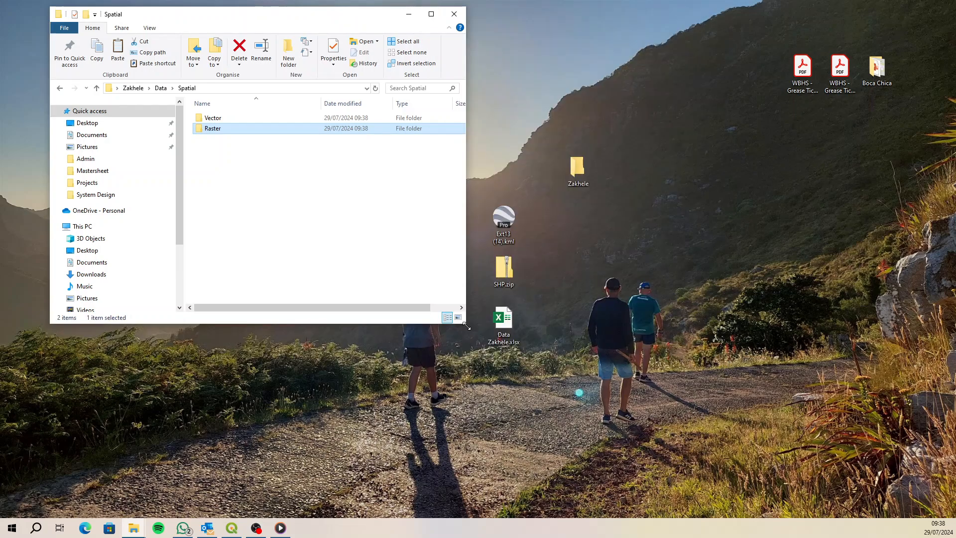
# Copy Data Zakhele.xlsx, SHP.zip and Ext13 (14).kml from the desktop into the Vector folder.
pyautogui.click(507, 320)
pyautogui.keyDown('ctrl'); pyautogui.click(507, 274); pyautogui.keyUp('ctrl')
pyautogui.keyDown('ctrl'); pyautogui.click(512, 229); pyautogui.keyUp('ctrl')
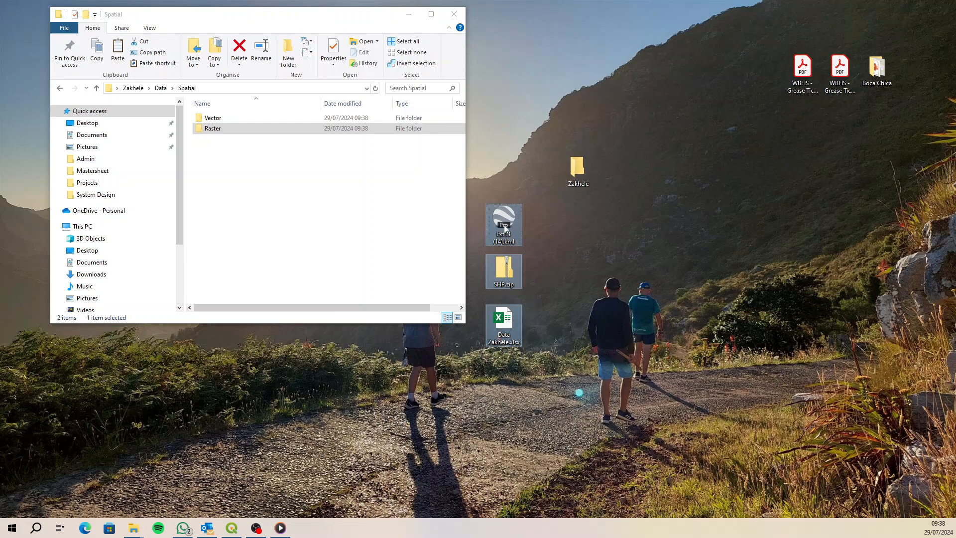
pyautogui.rightClick(504, 224)
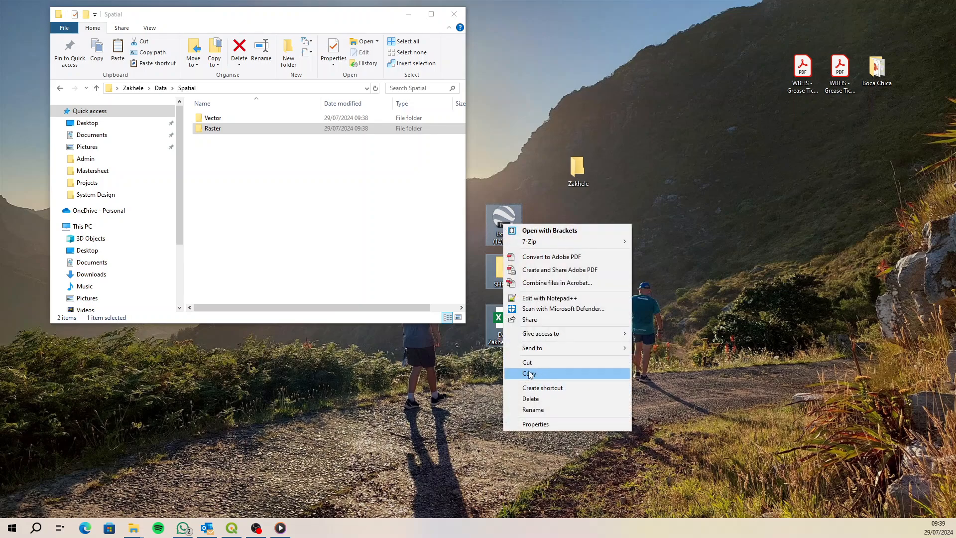
pyautogui.click(529, 373)
pyautogui.doubleClick(213, 118)
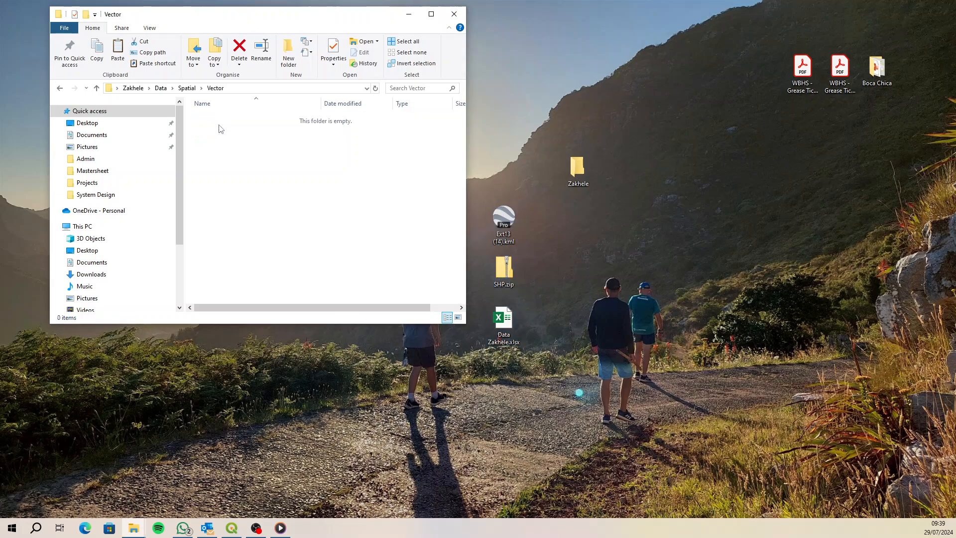
pyautogui.rightClick(240, 213)
pyautogui.click(279, 276)
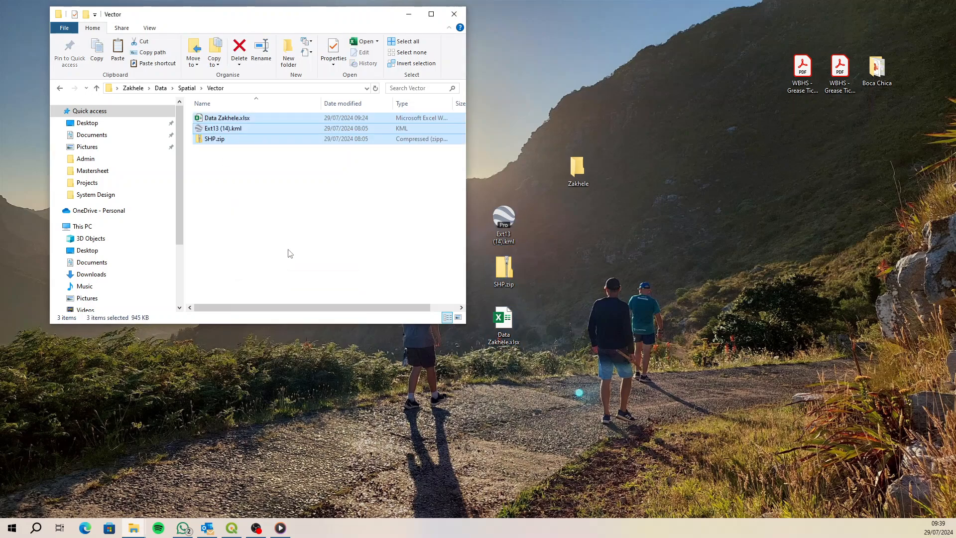
# Move Data Zakhele.xlsx from the Vector folder to the Tables folder under Data.
pyautogui.click(254, 128)
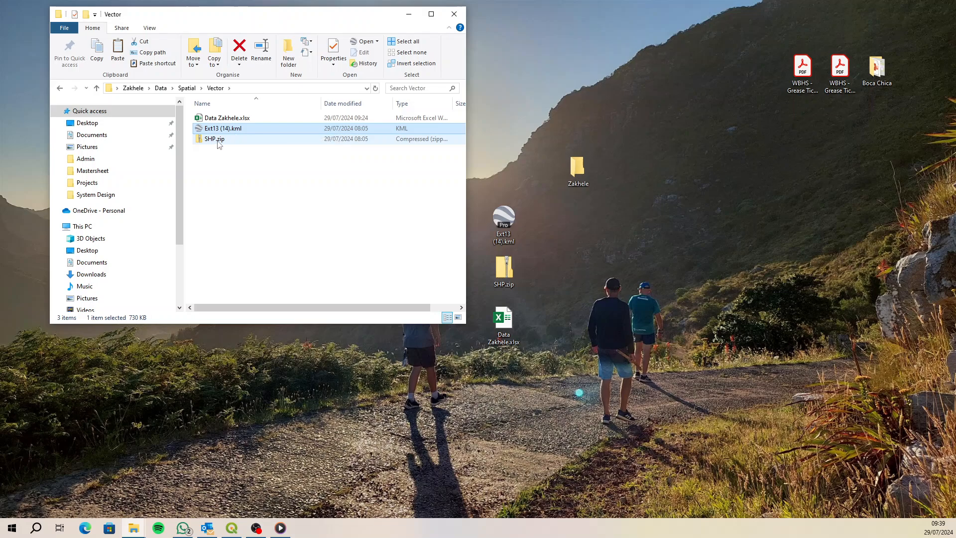
pyautogui.click(245, 119)
pyautogui.rightClick(222, 120)
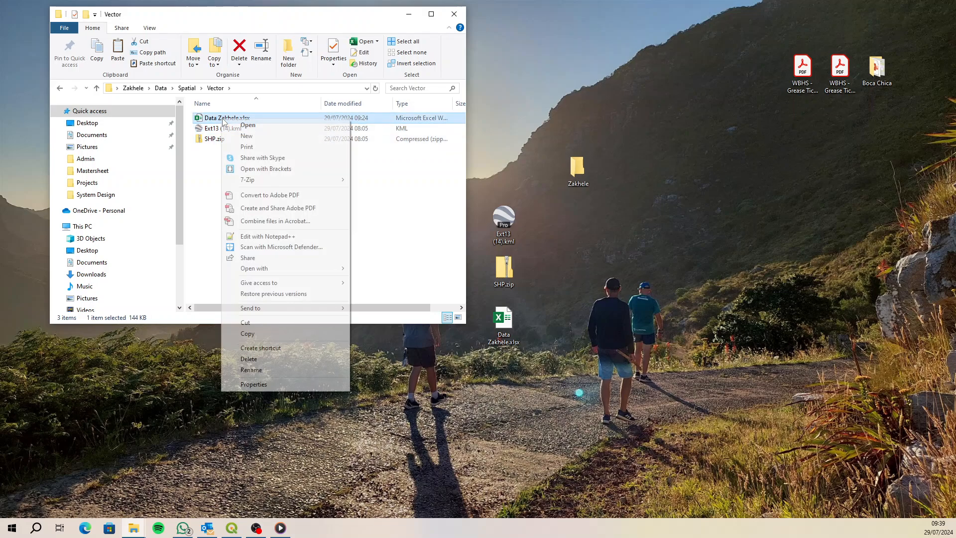
pyautogui.click(274, 322)
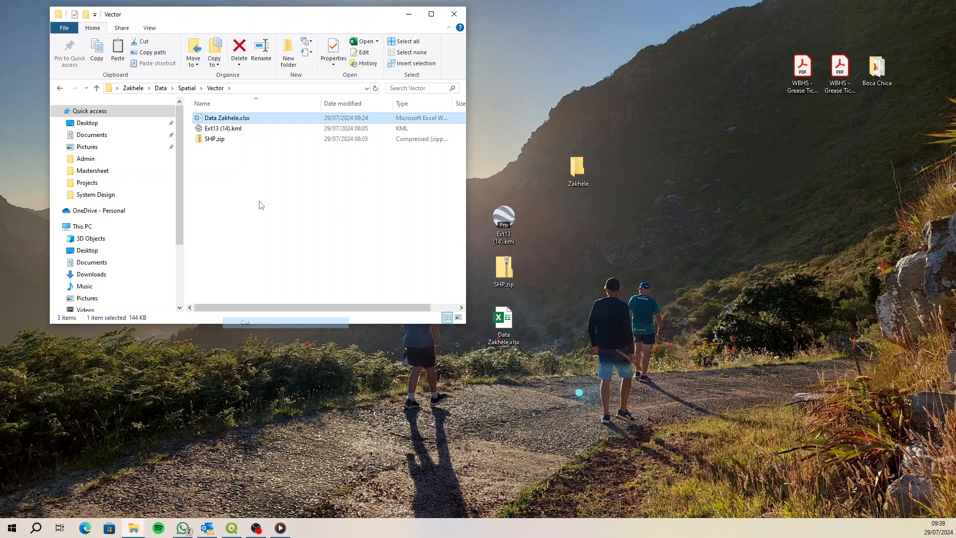
pyautogui.click(187, 88)
pyautogui.click(160, 87)
pyautogui.doubleClick(221, 131)
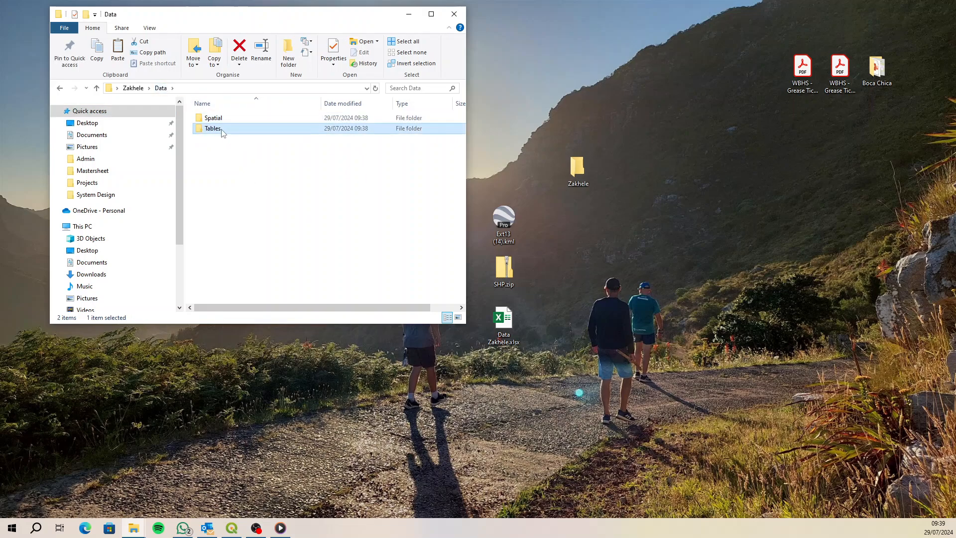
pyautogui.rightClick(255, 194)
pyautogui.click(299, 260)
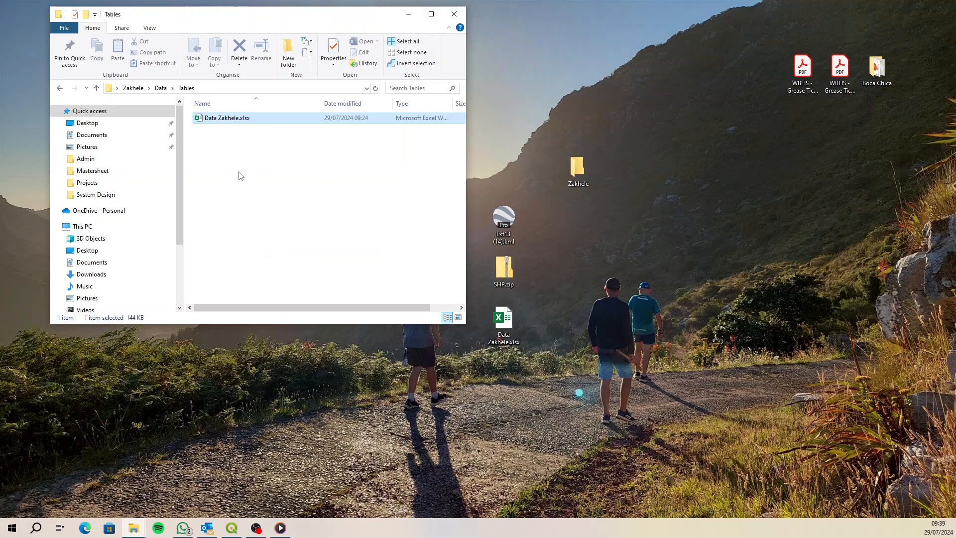
# Return to the top-level Zakhele folder and close its window.
pyautogui.click(161, 89)
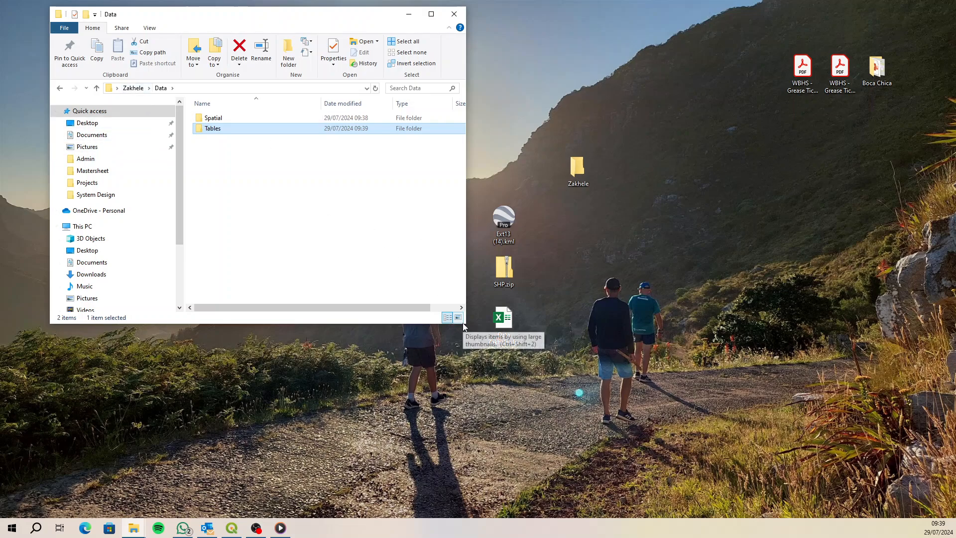
pyautogui.click(134, 88)
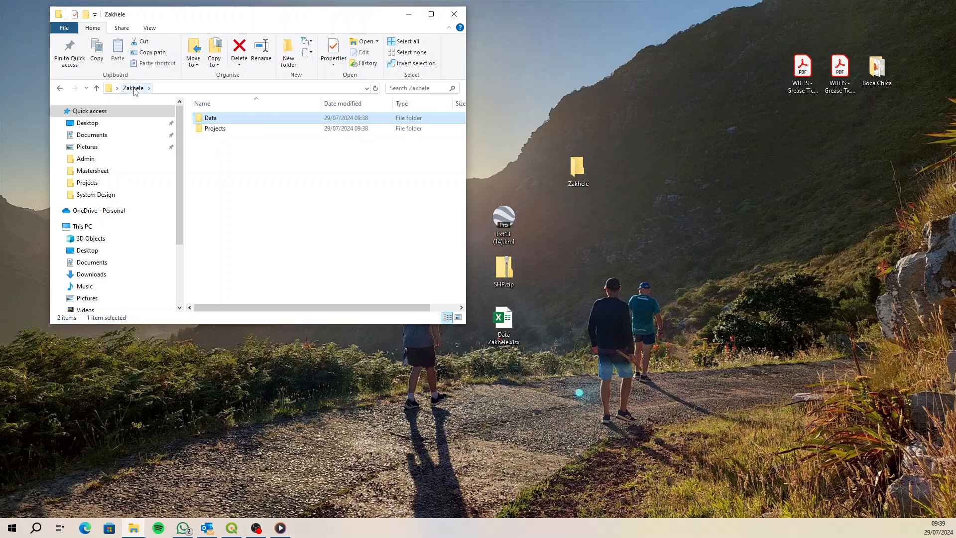
pyautogui.click(454, 15)
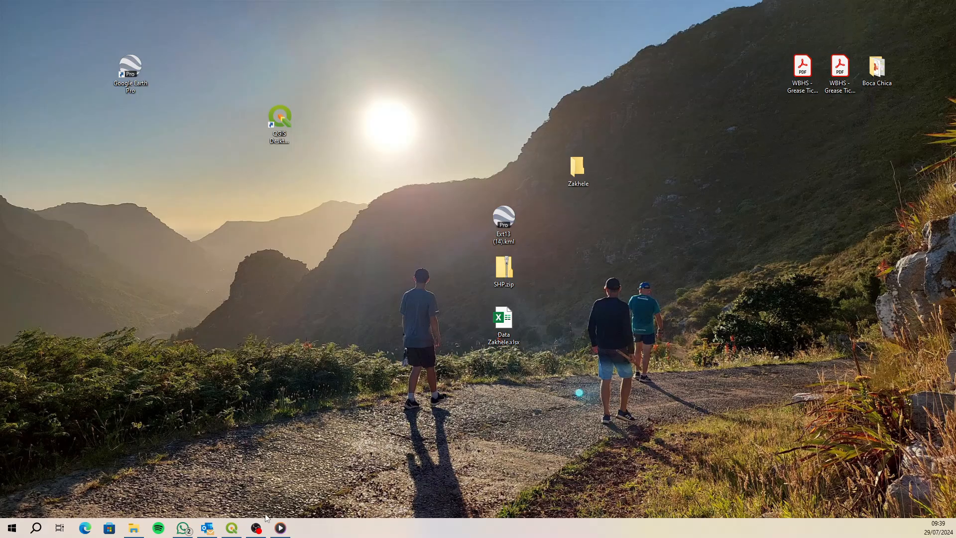
# Switch to File Explorer and open the Vector folder inside Desktop, Zakhele, Data, Spatial.
pyautogui.click(232, 530)
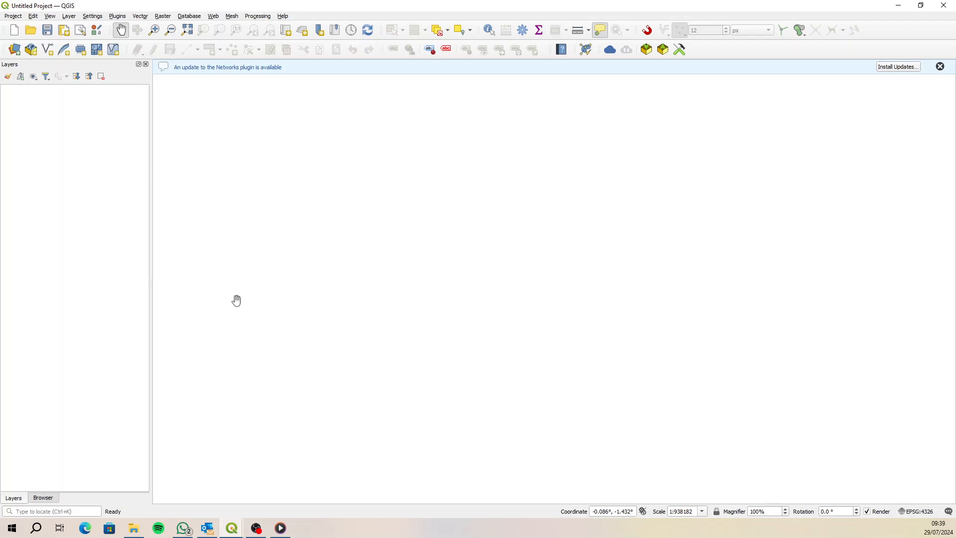
pyautogui.click(134, 529)
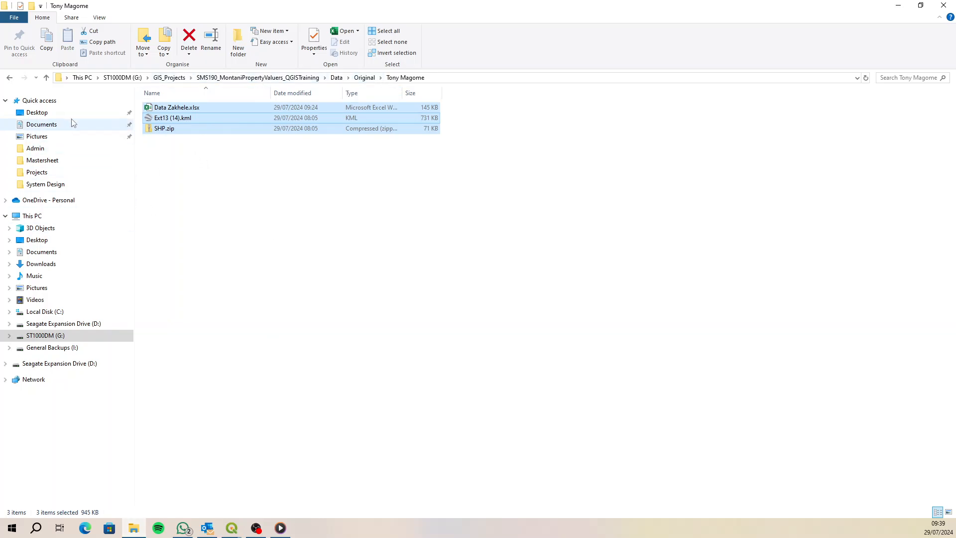
pyautogui.click(37, 112)
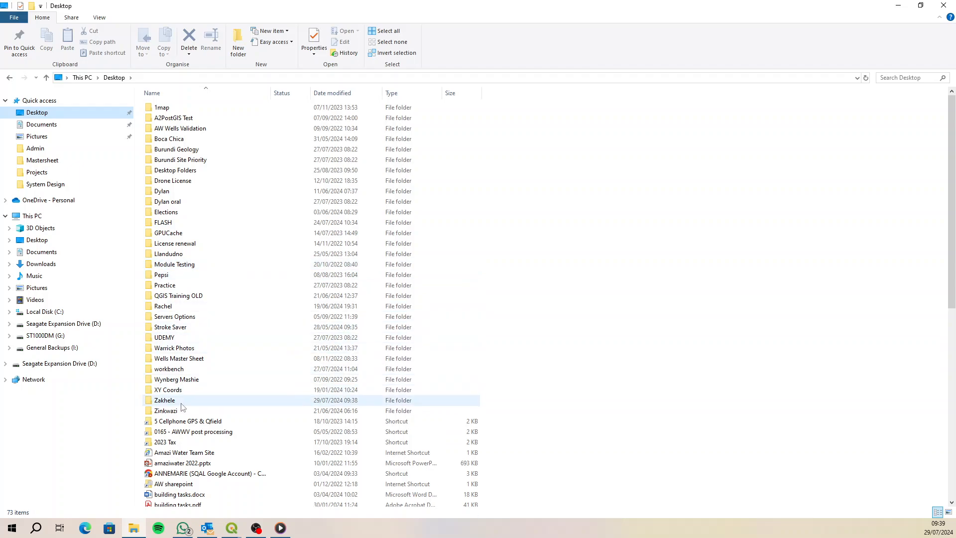
pyautogui.doubleClick(167, 401)
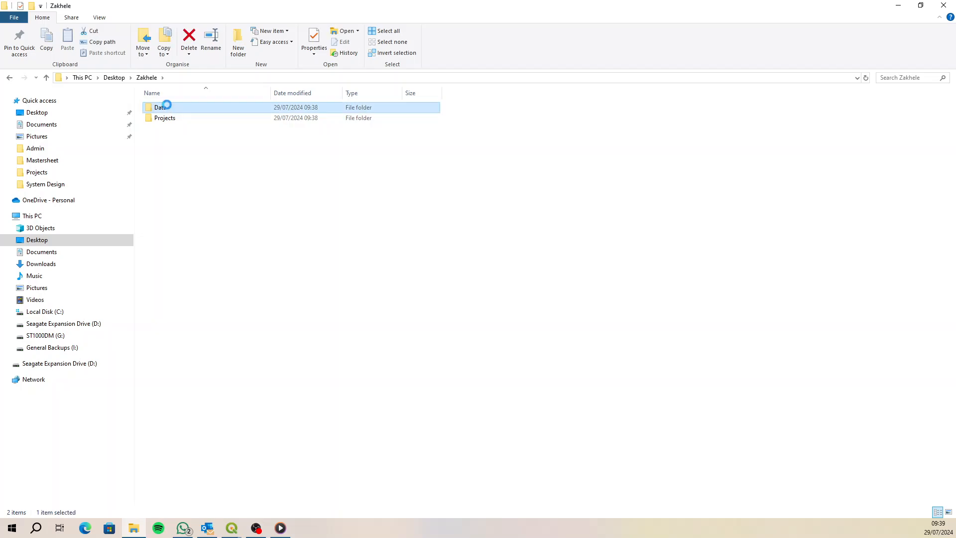
pyautogui.doubleClick(168, 108)
pyautogui.click(180, 110)
pyautogui.doubleClick(181, 110)
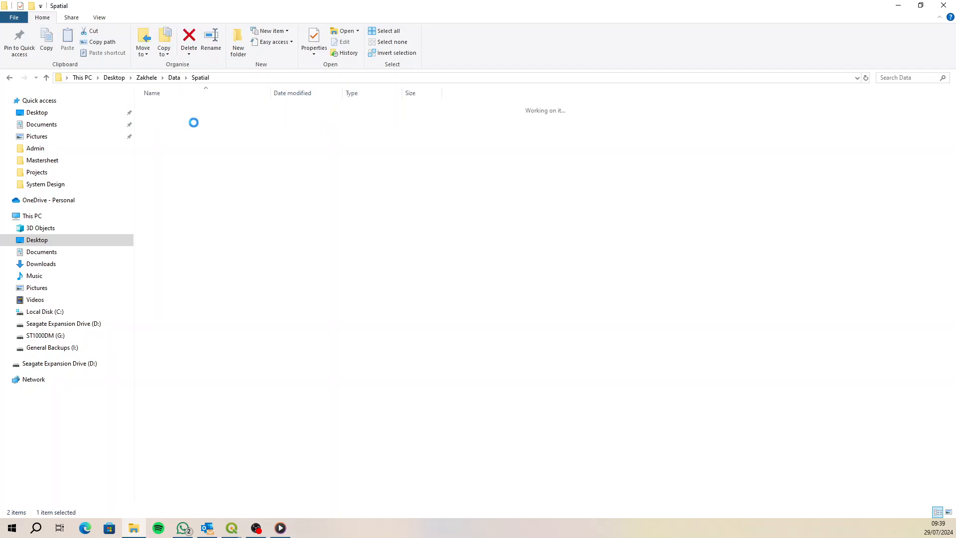
pyautogui.doubleClick(192, 118)
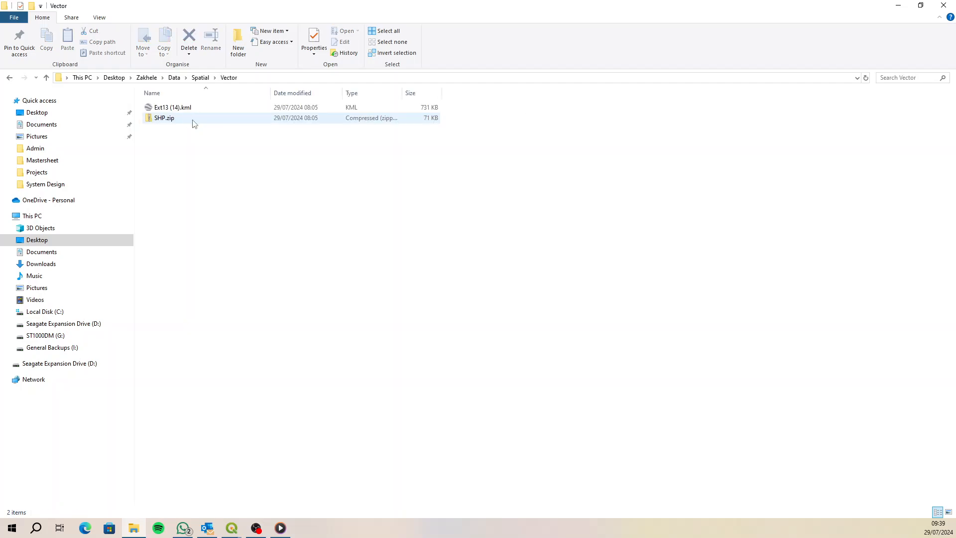
# Extract the contents of SHP.zip directly into the Vector folder with 7-Zip.
pyautogui.click(185, 119)
pyautogui.rightClick(187, 118)
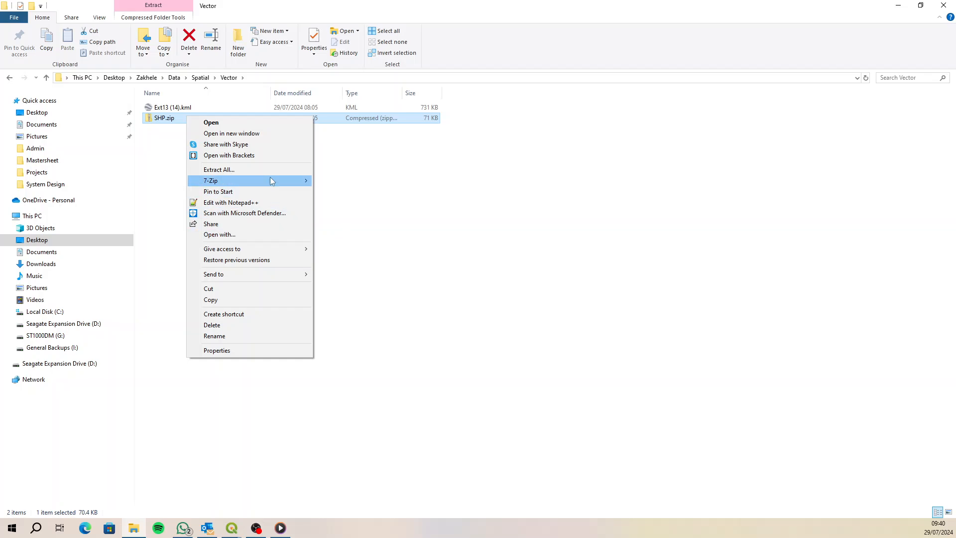
pyautogui.moveTo(277, 181)
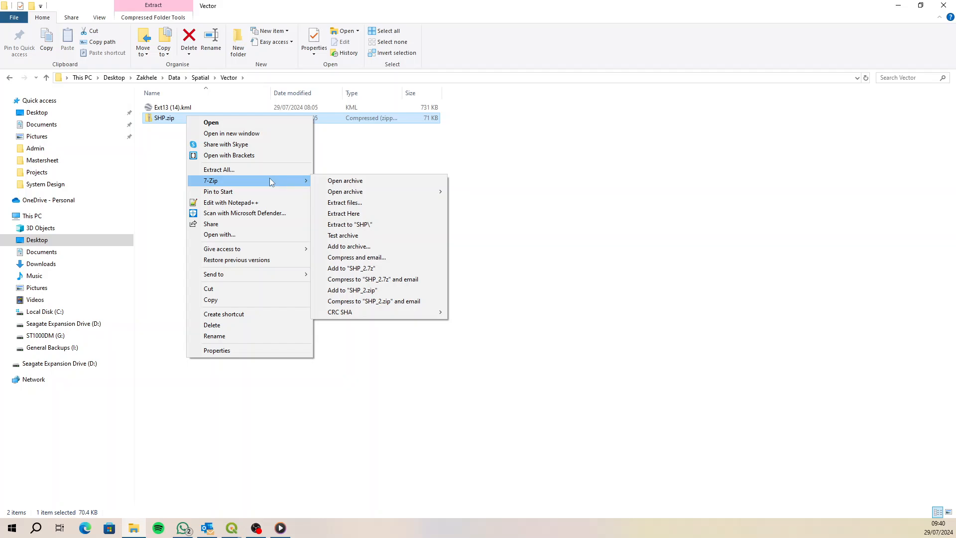
pyautogui.click(343, 214)
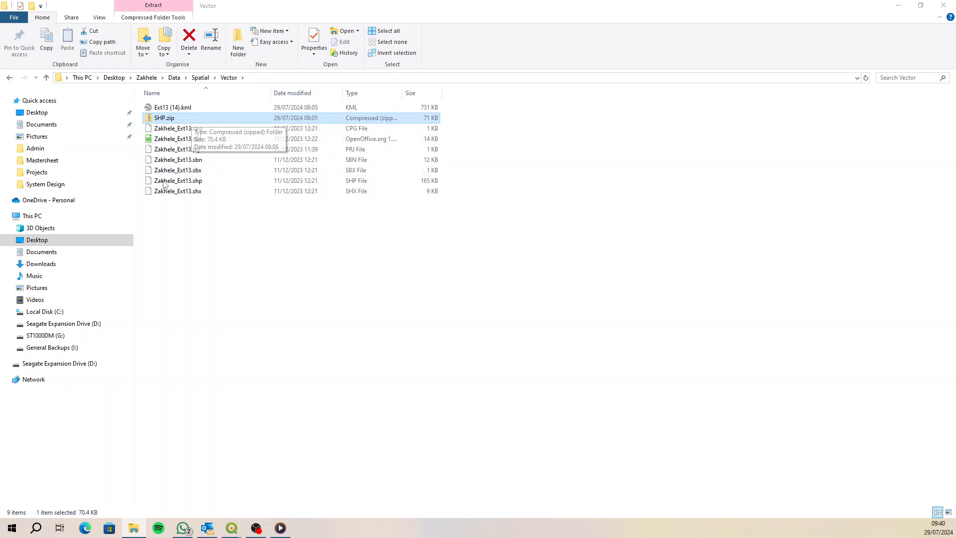
pyautogui.click(187, 227)
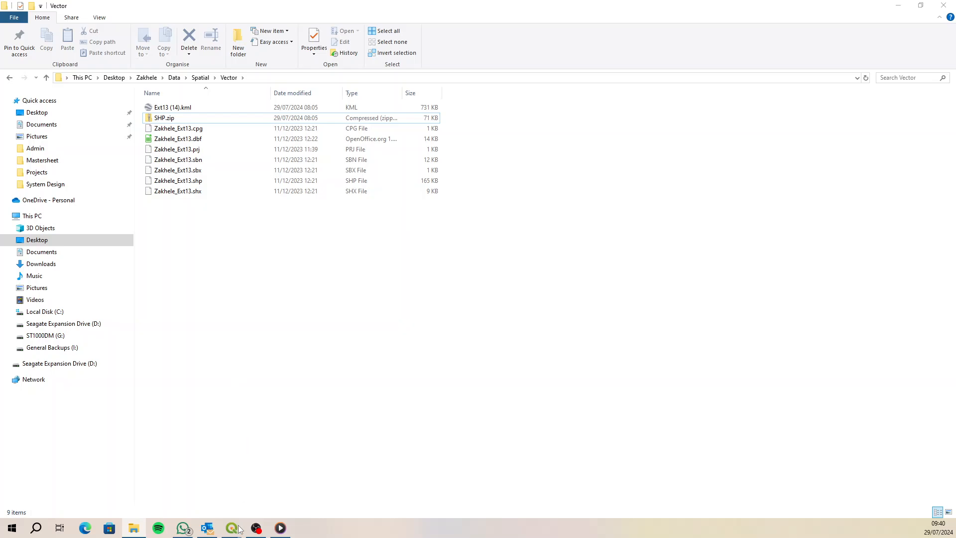
# Switch to the empty untitled QGIS project and close the second open QGIS window.
pyautogui.moveTo(236, 528)
pyautogui.click(204, 506)
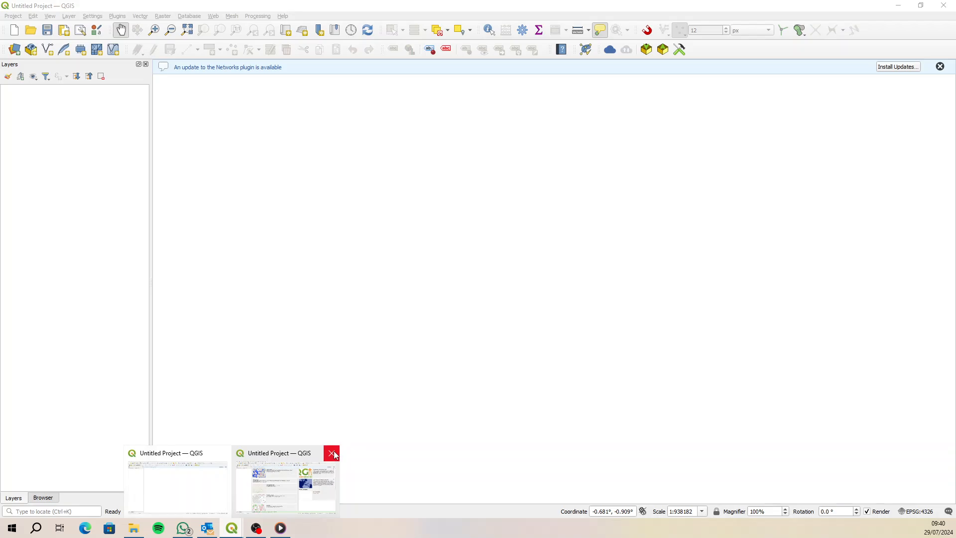
pyautogui.click(332, 454)
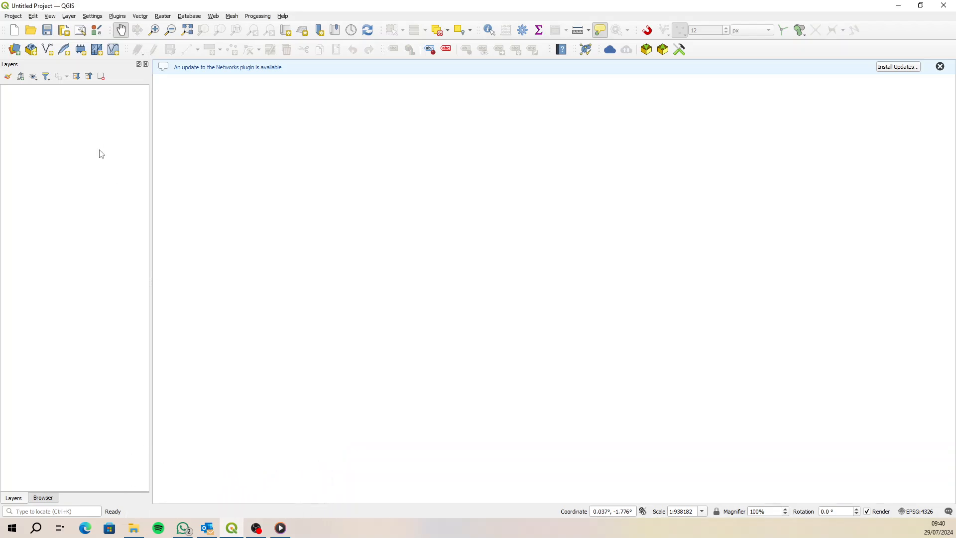
# Open the Data Source Manager for vector data, cancelling the database credentials request.
pyautogui.click(15, 50)
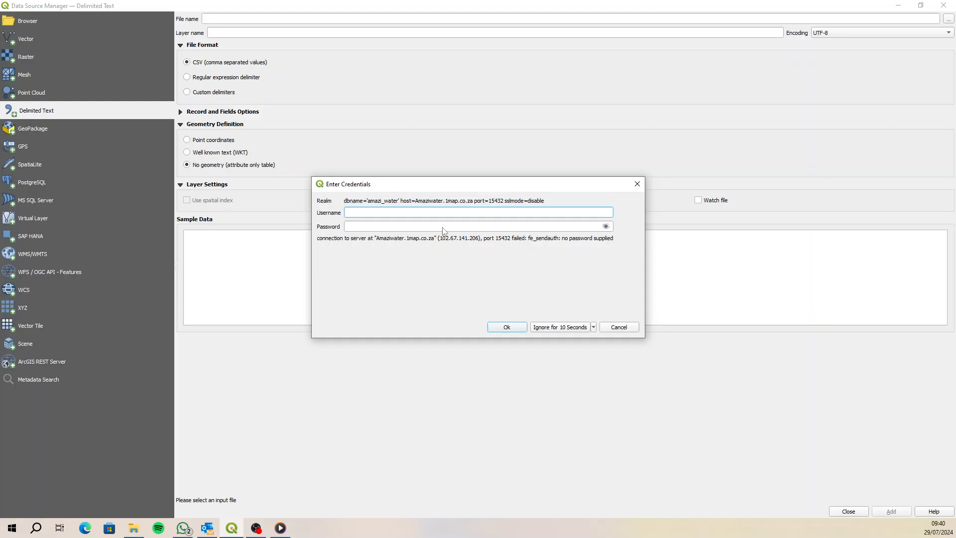
pyautogui.click(620, 328)
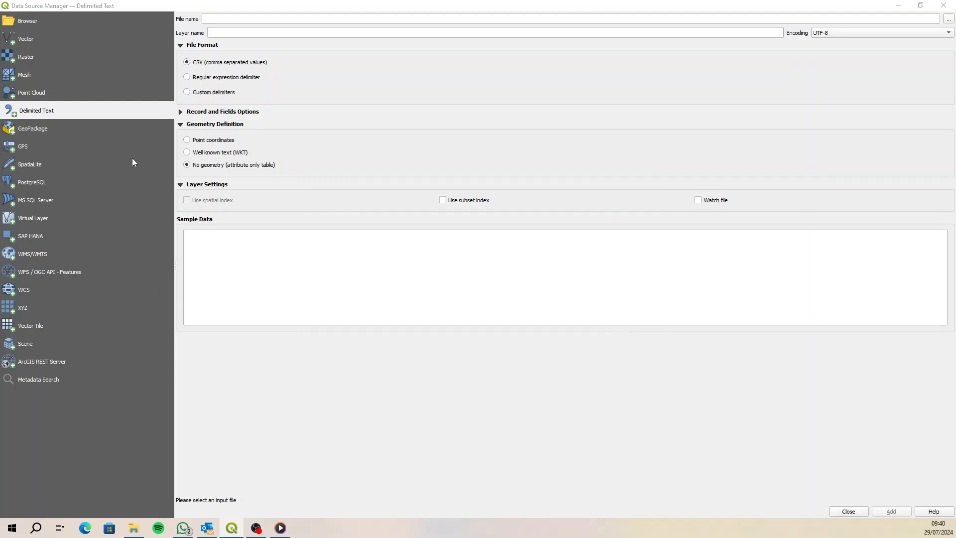
pyautogui.click(51, 43)
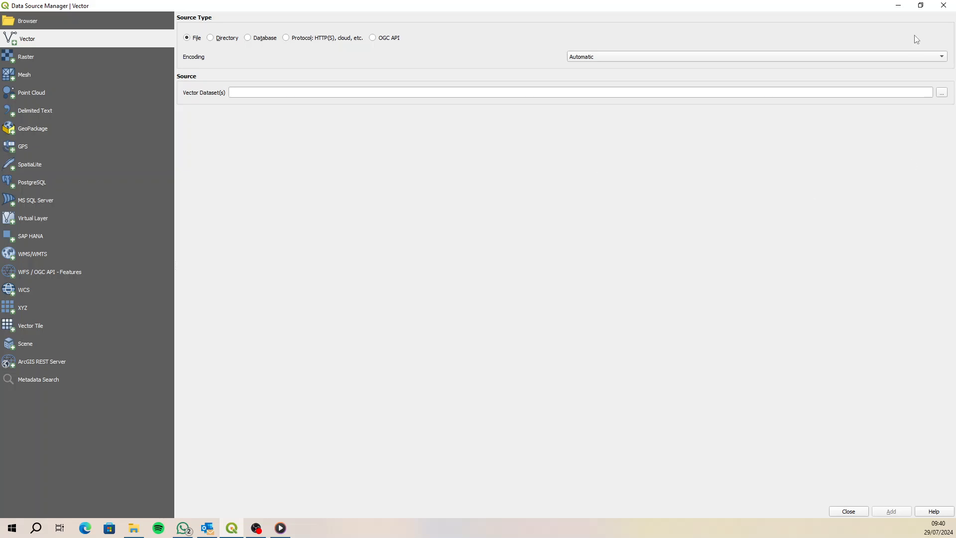
# Restore the Data Source Manager from full screen, shrink it and place it over the map canvas.
pyautogui.click(920, 6)
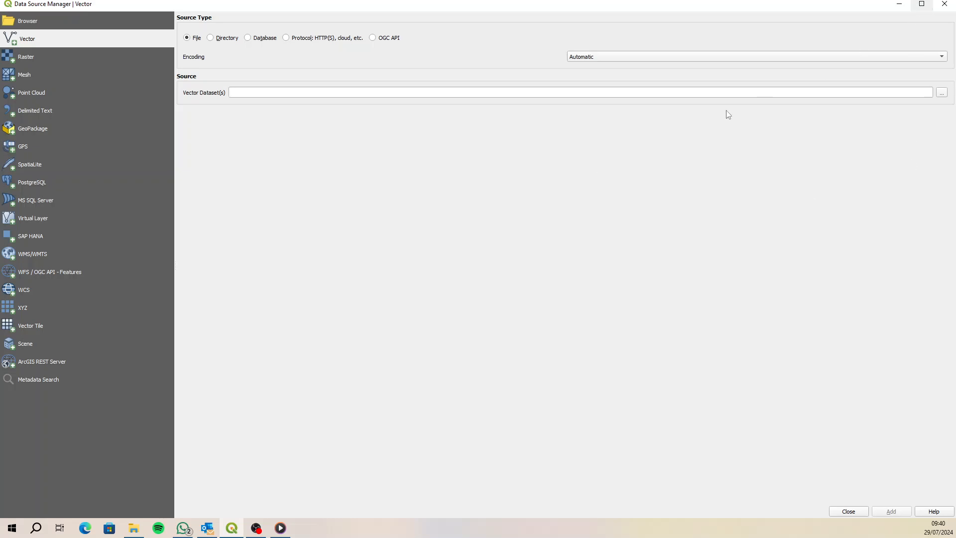
pyautogui.click(922, 6)
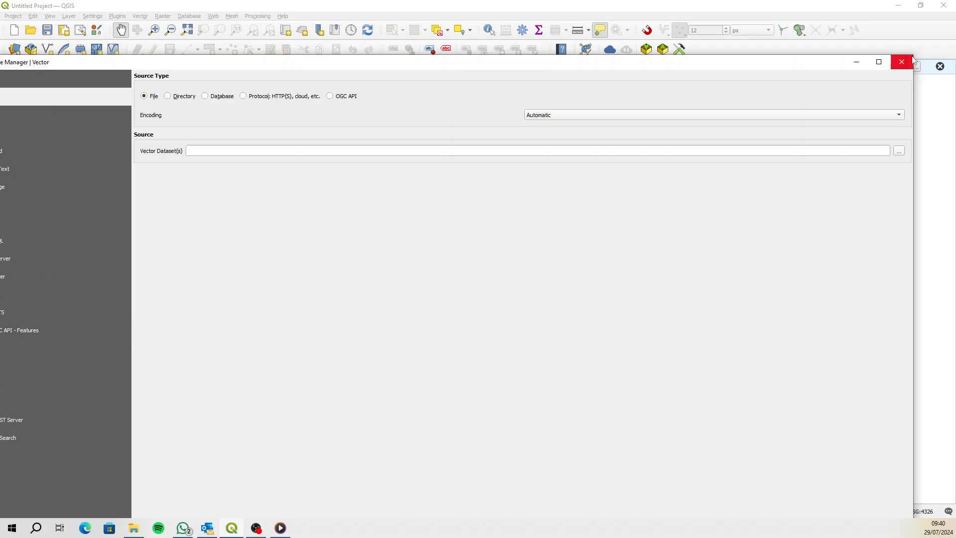
pyautogui.moveTo(914, 58); pyautogui.dragTo(532, 192)
pyautogui.moveTo(406, 202); pyautogui.dragTo(578, 99)
# Browse for a vector dataset in the Desktop folder Zakhele, Data, Spatial, Vector.
pyautogui.click(690, 188)
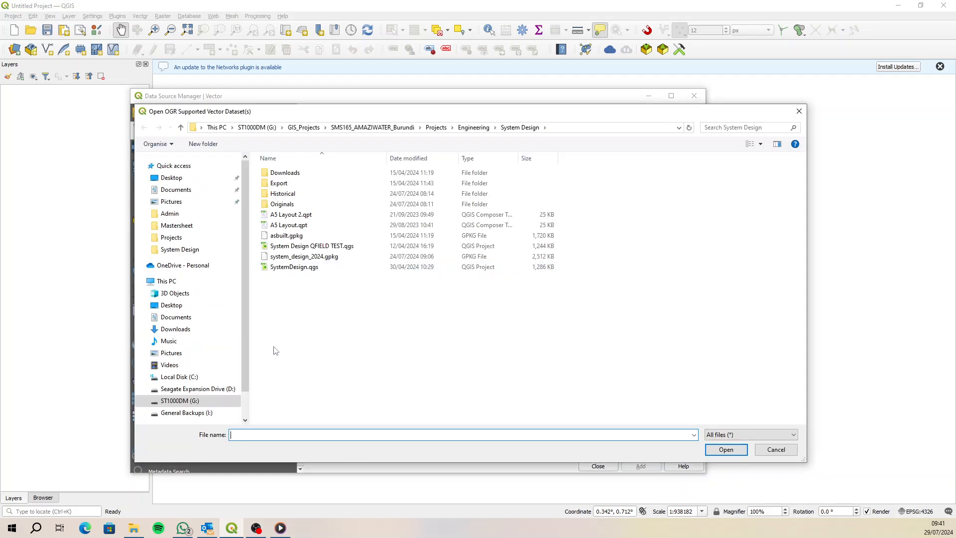
pyautogui.click(171, 177)
pyautogui.scroll(-5, 347, 342)
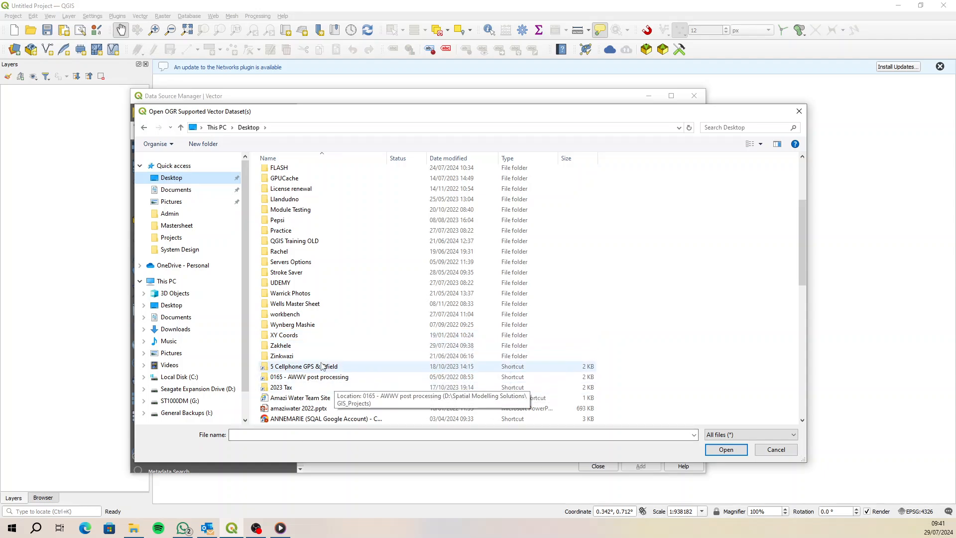
pyautogui.doubleClick(284, 345)
pyautogui.doubleClick(284, 174)
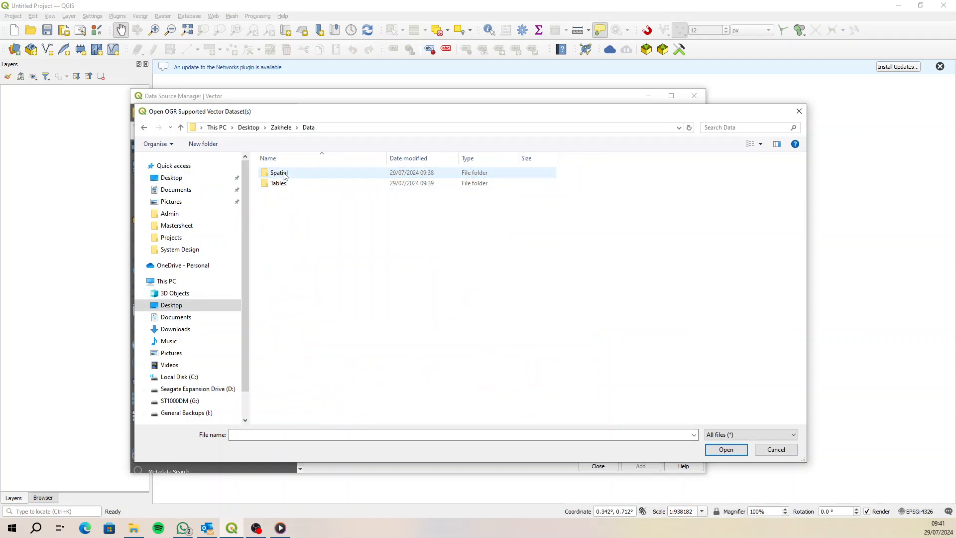
pyautogui.doubleClick(291, 174)
pyautogui.doubleClick(296, 184)
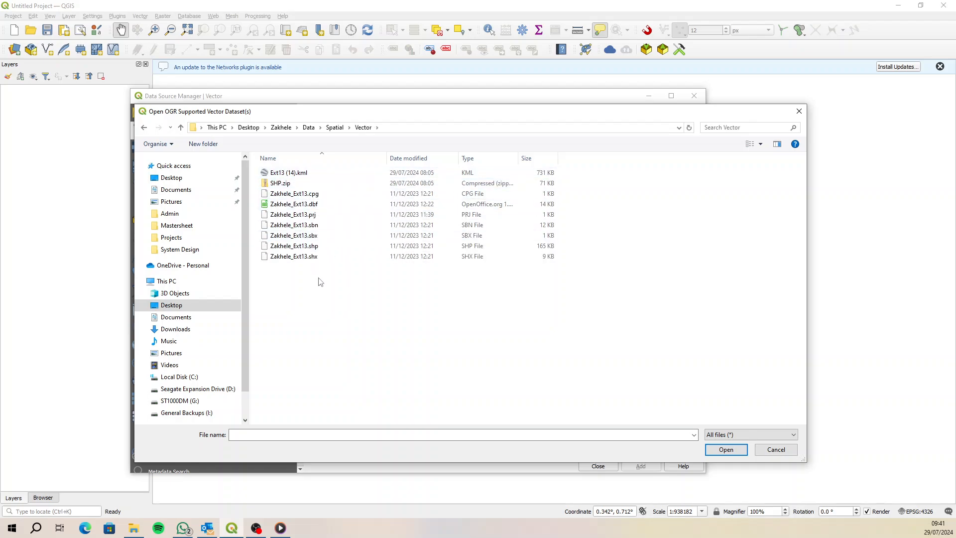
# Limit the files to ESRI Shapefiles, add Zakhele_Ext13.shp to the project as a vector layer and close the Data Source Manager.
pyautogui.click(752, 434)
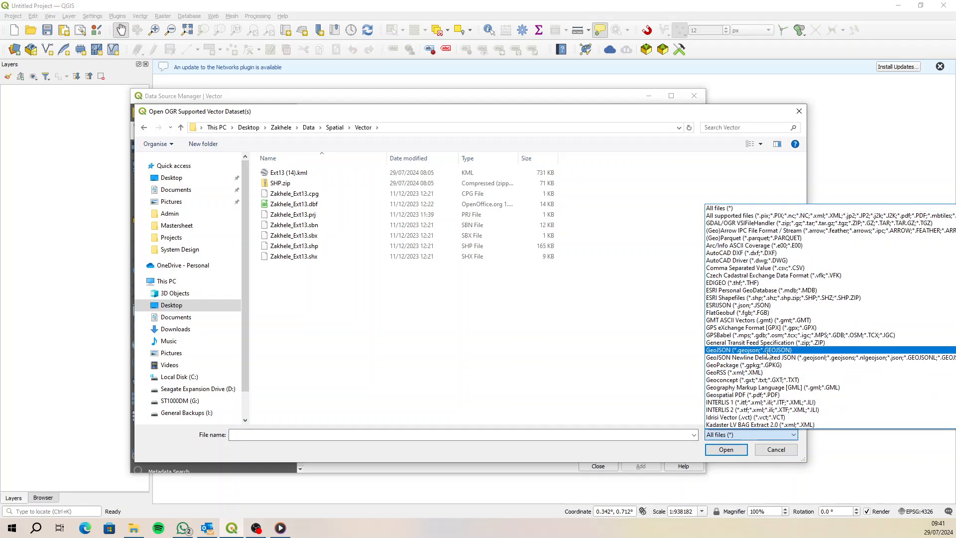
pyautogui.click(733, 297)
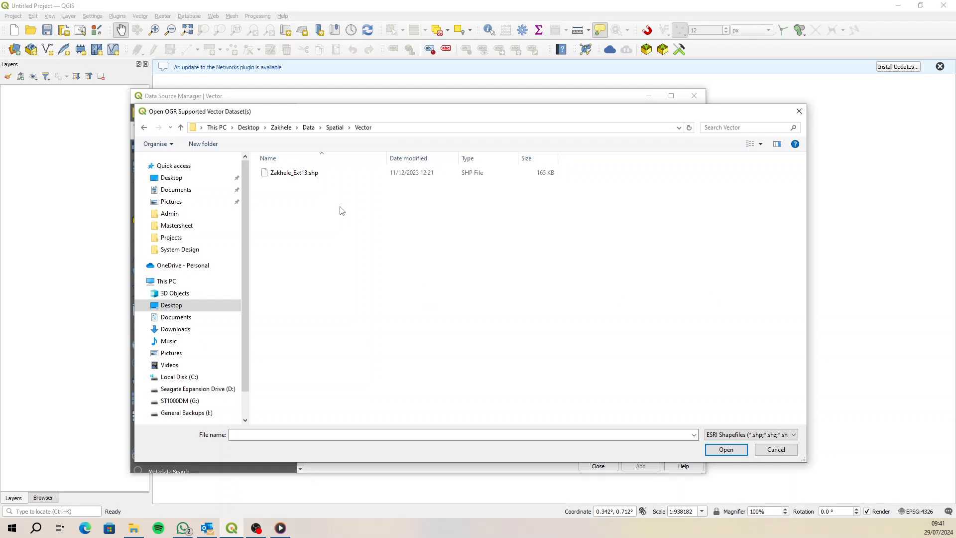
pyautogui.click(297, 177)
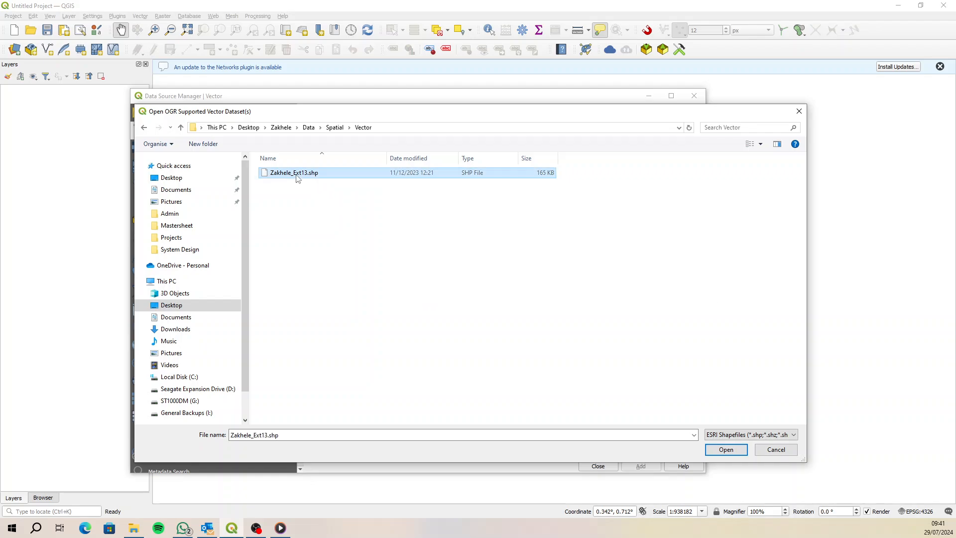
pyautogui.click(726, 449)
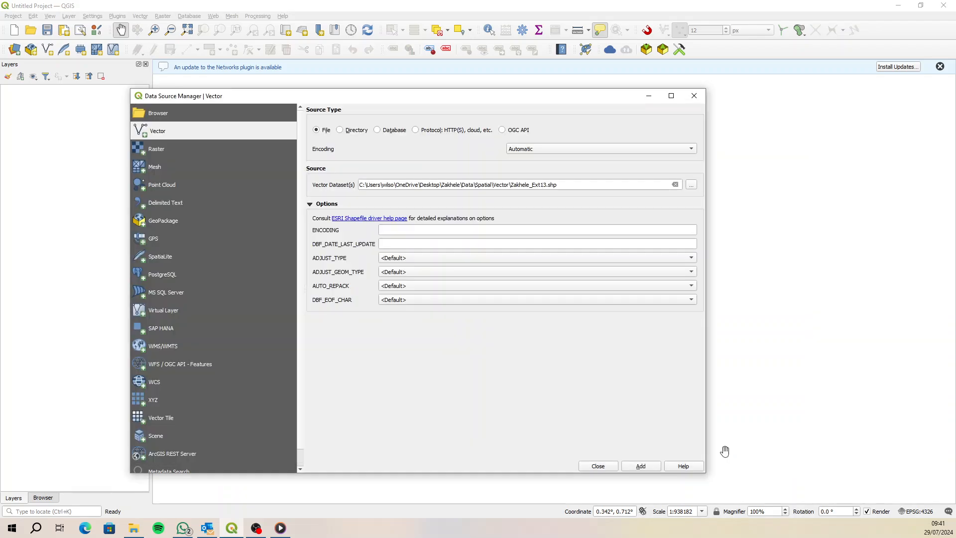
pyautogui.click(641, 467)
pyautogui.click(595, 467)
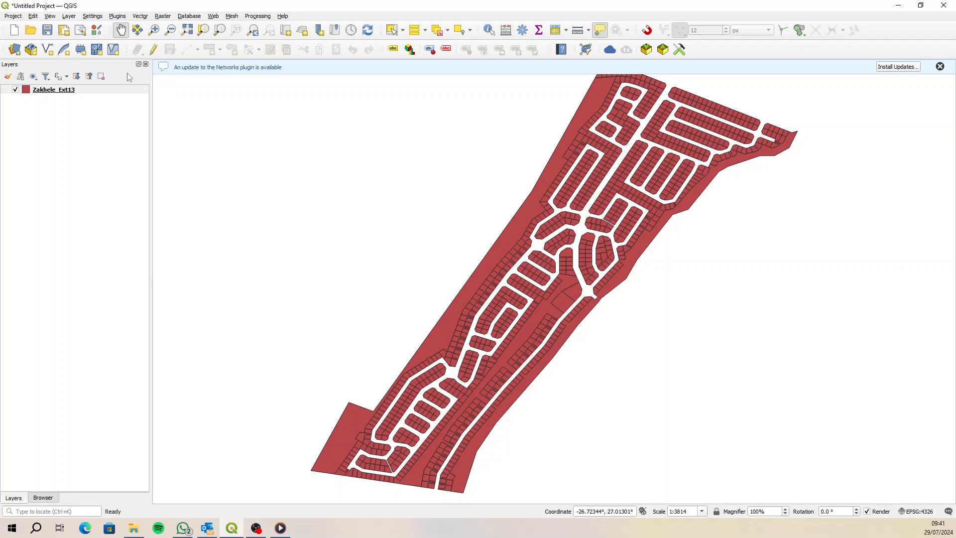
# Check the installed plugins for QuickMapServices and whether it is enabled, then close the plugin manager.
pyautogui.click(117, 16)
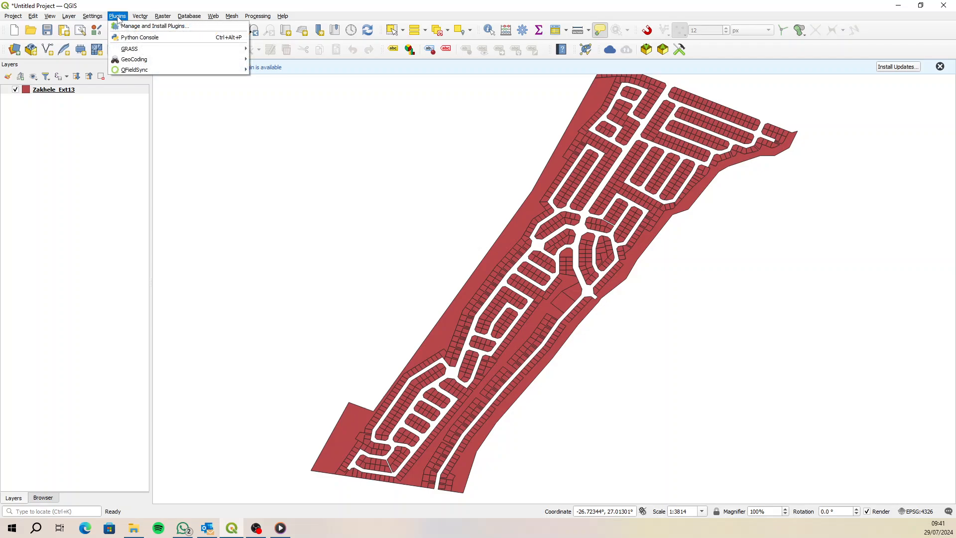
pyautogui.click(169, 28)
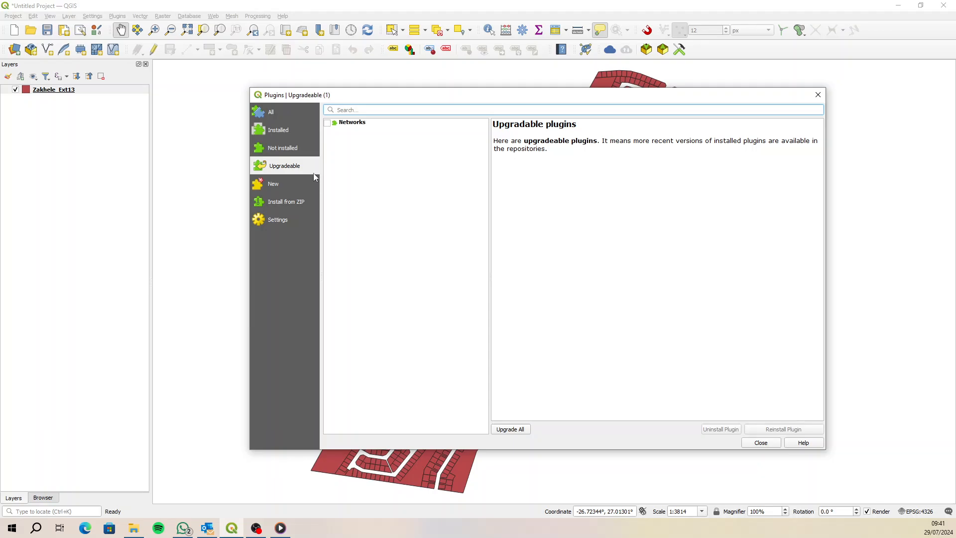
pyautogui.click(286, 132)
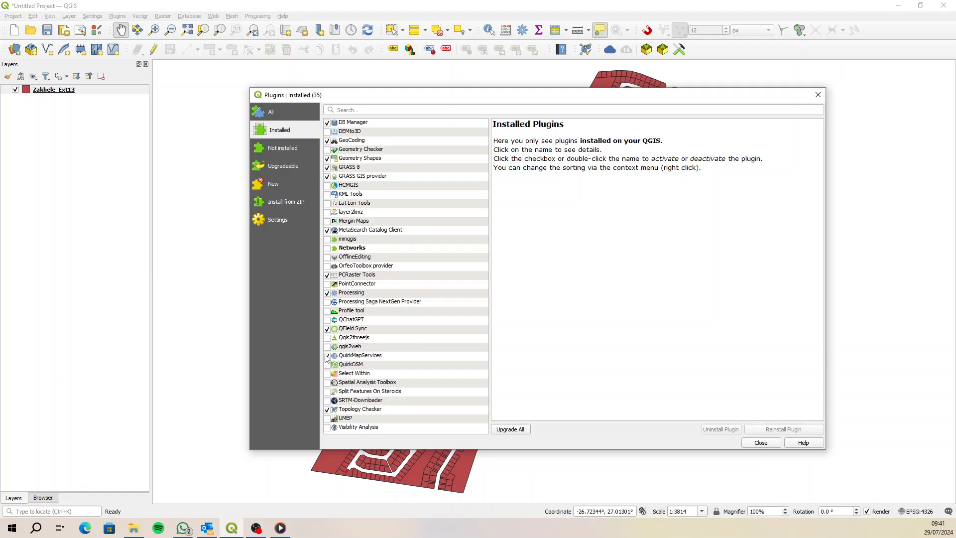
pyautogui.click(367, 110)
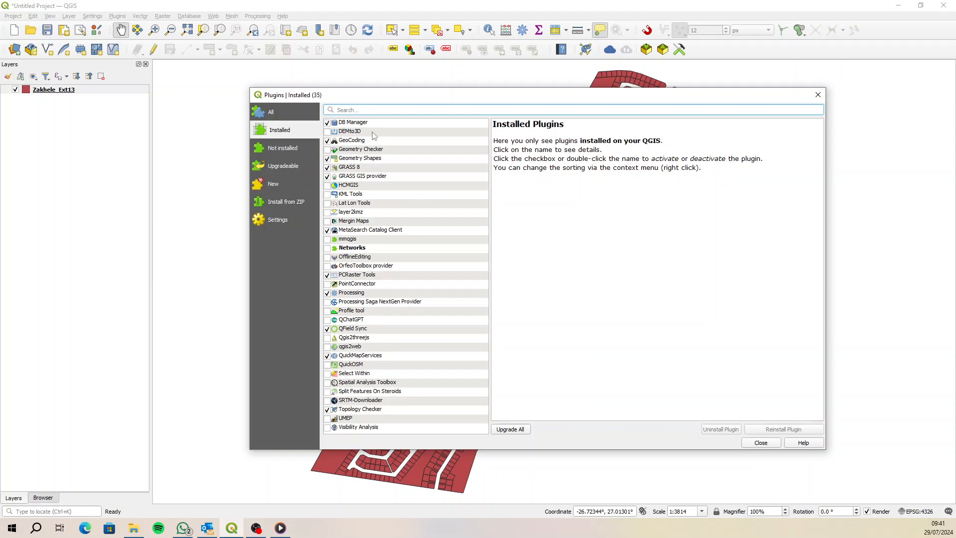
pyautogui.click(757, 442)
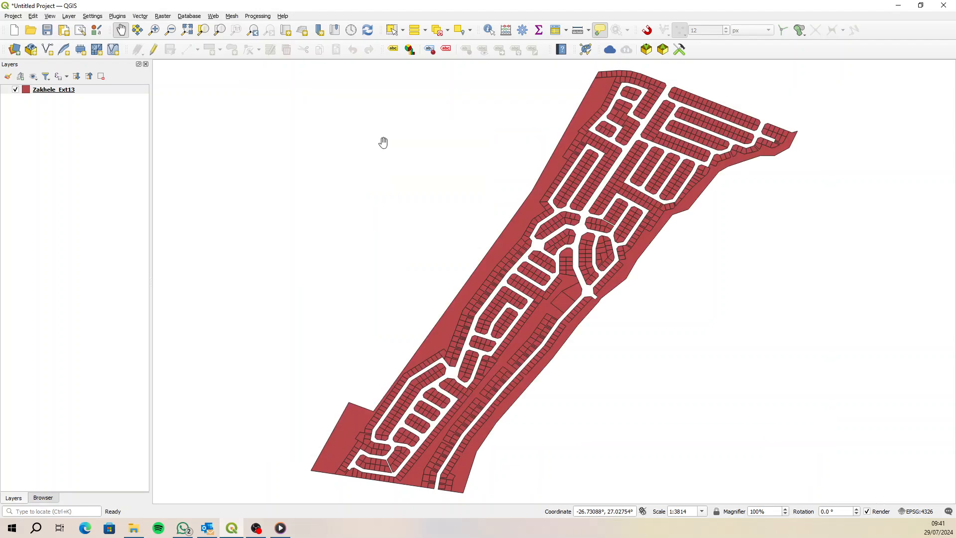
# Download the contributed services pack in the QuickMapServices settings and save the settings.
pyautogui.click(216, 18)
pyautogui.moveTo(261, 36)
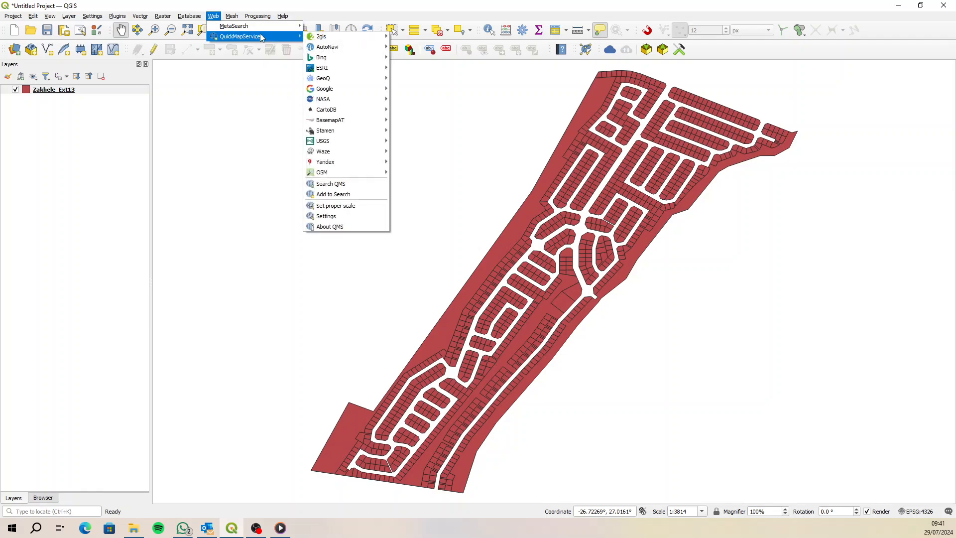
pyautogui.moveTo(351, 80)
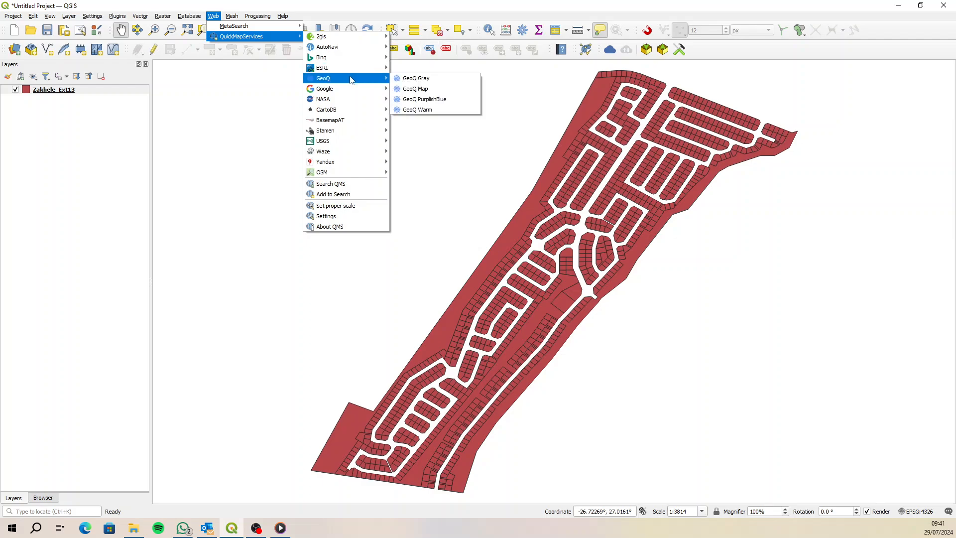
pyautogui.click(354, 219)
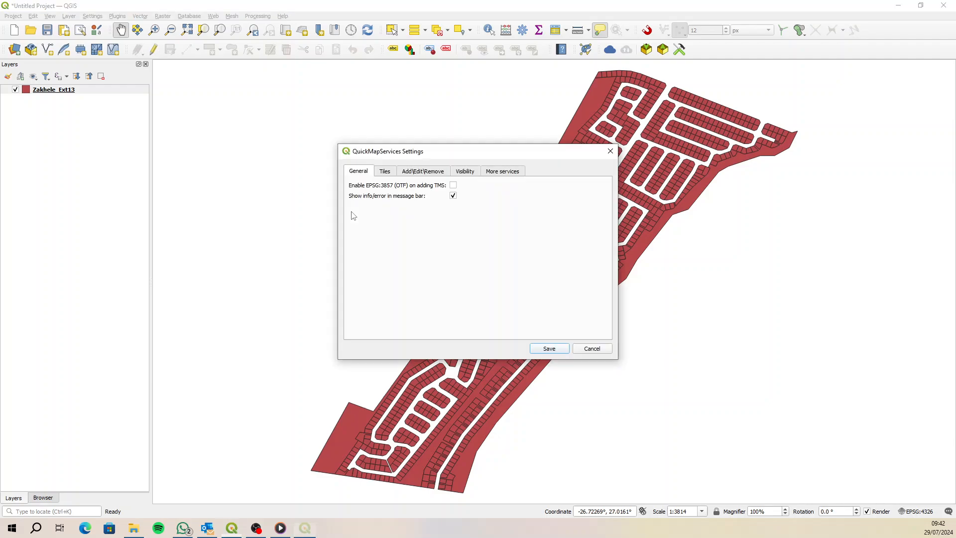
pyautogui.click(500, 175)
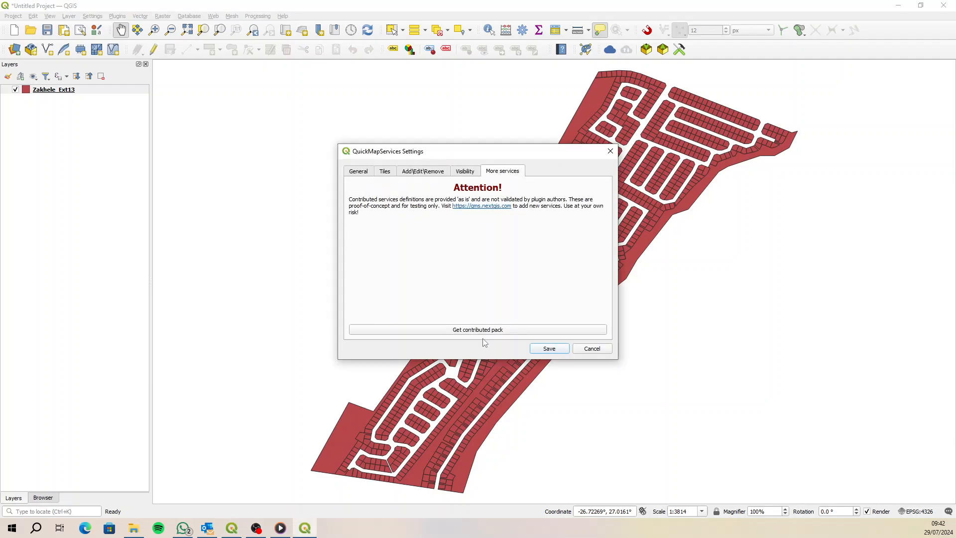
pyautogui.click(458, 330)
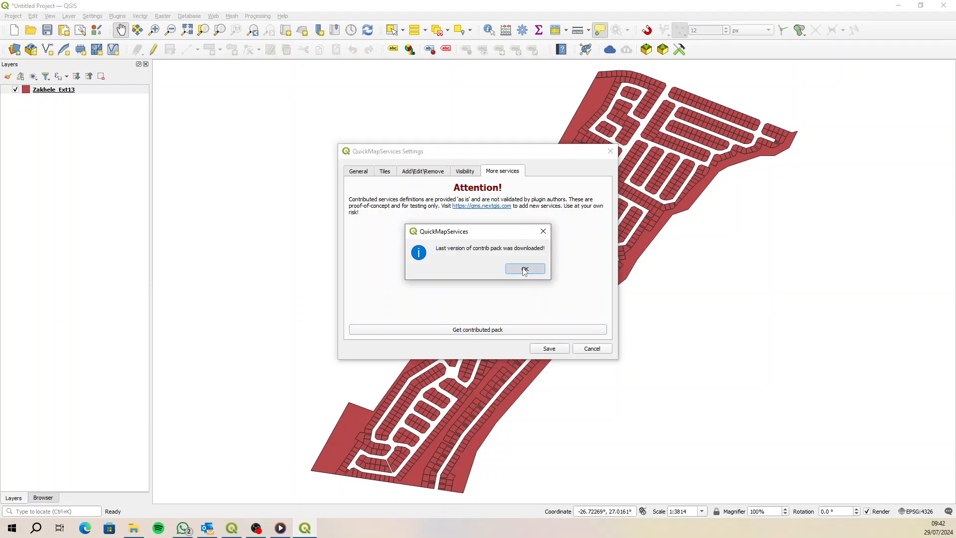
pyautogui.click(524, 270)
pyautogui.click(548, 349)
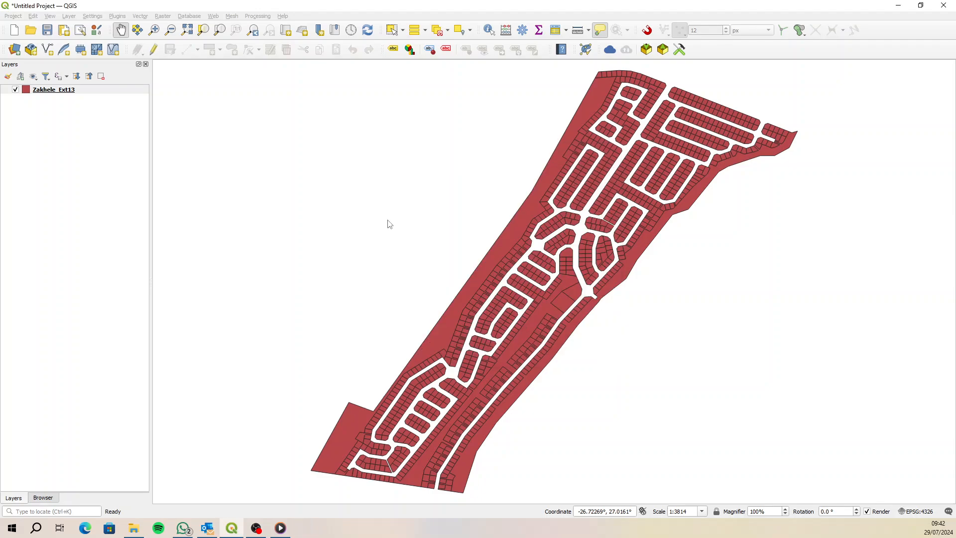
# Add the Google Satellite basemap from QuickMapServices to the project.
pyautogui.click(214, 16)
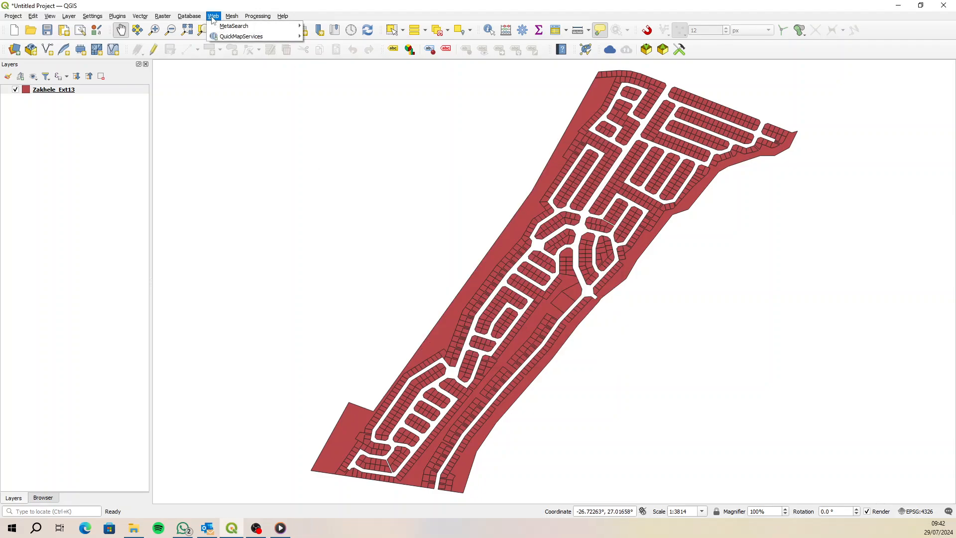
pyautogui.moveTo(252, 36)
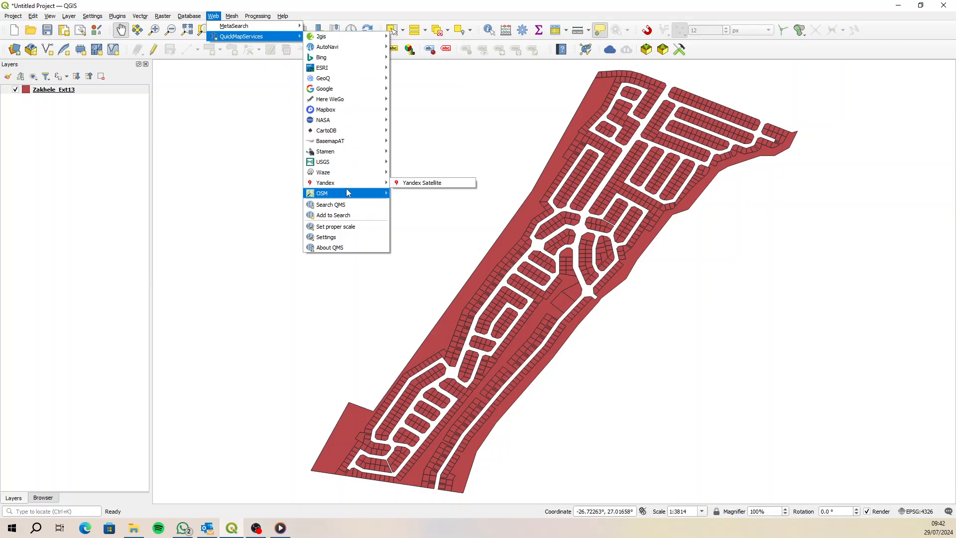
pyautogui.moveTo(349, 90)
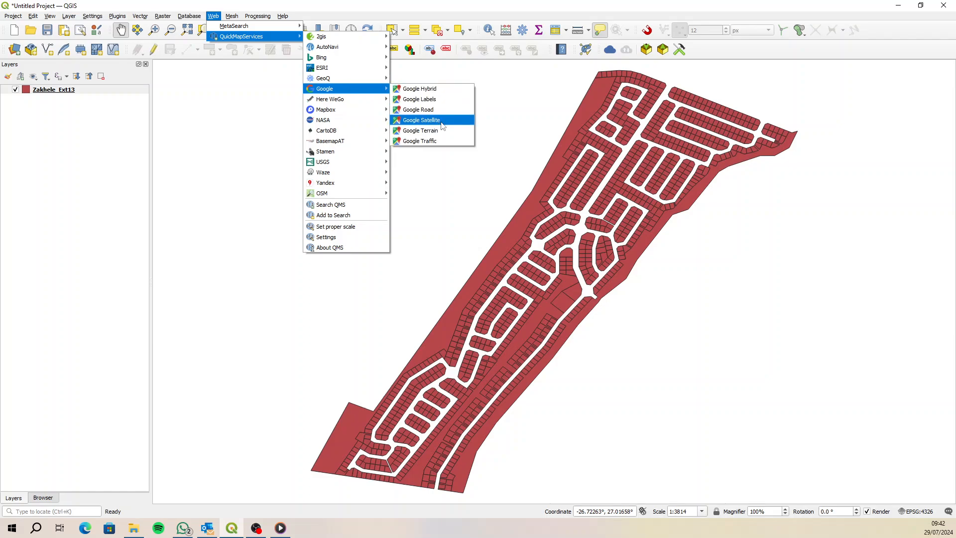
pyautogui.click(421, 120)
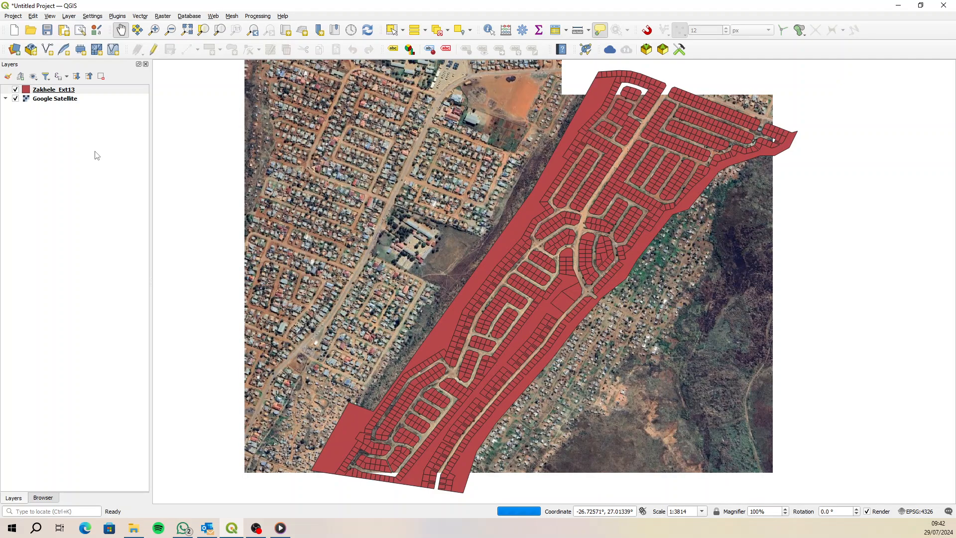
# Open the styling of the Zakhele_Ext13 layer and set its simple fill style to No Brush.
pyautogui.click(44, 91)
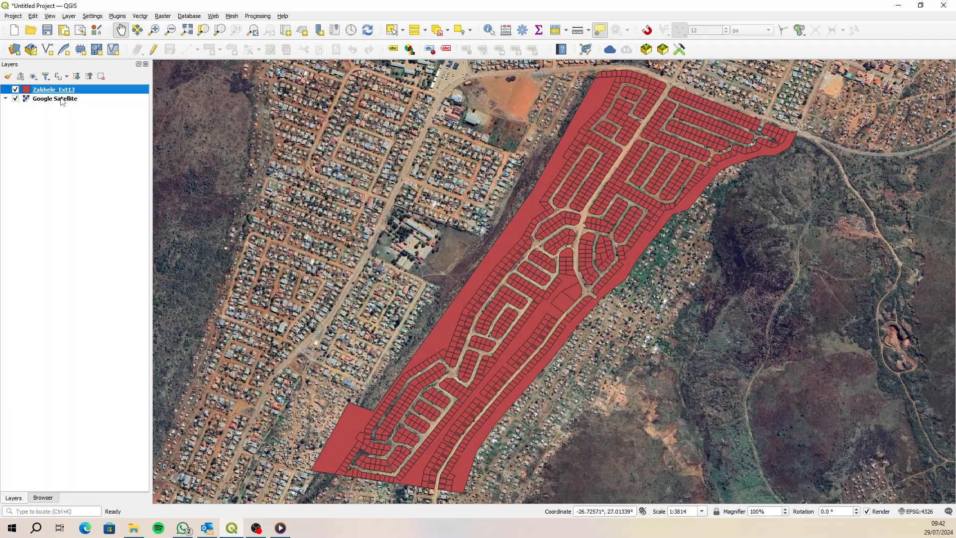
pyautogui.click(8, 78)
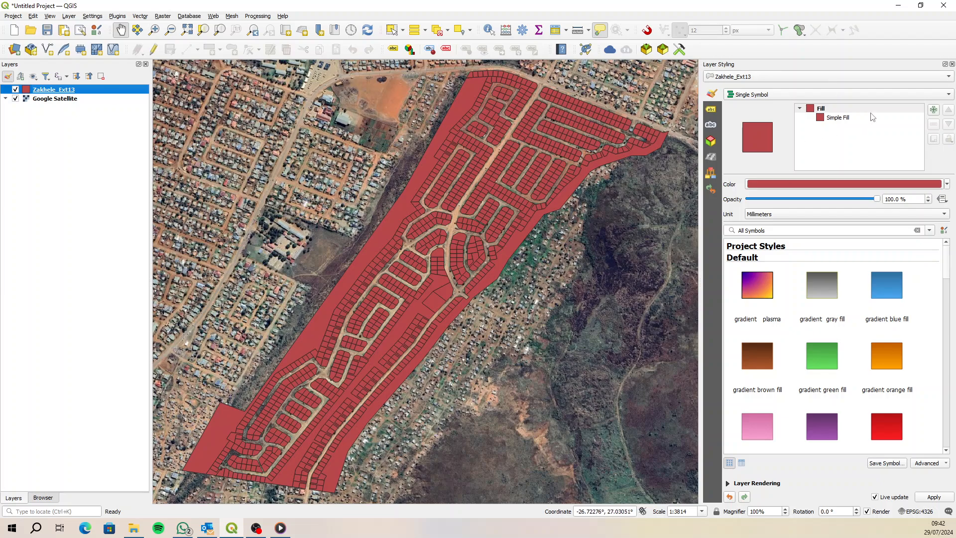
pyautogui.click(837, 117)
pyautogui.click(860, 219)
pyautogui.click(860, 226)
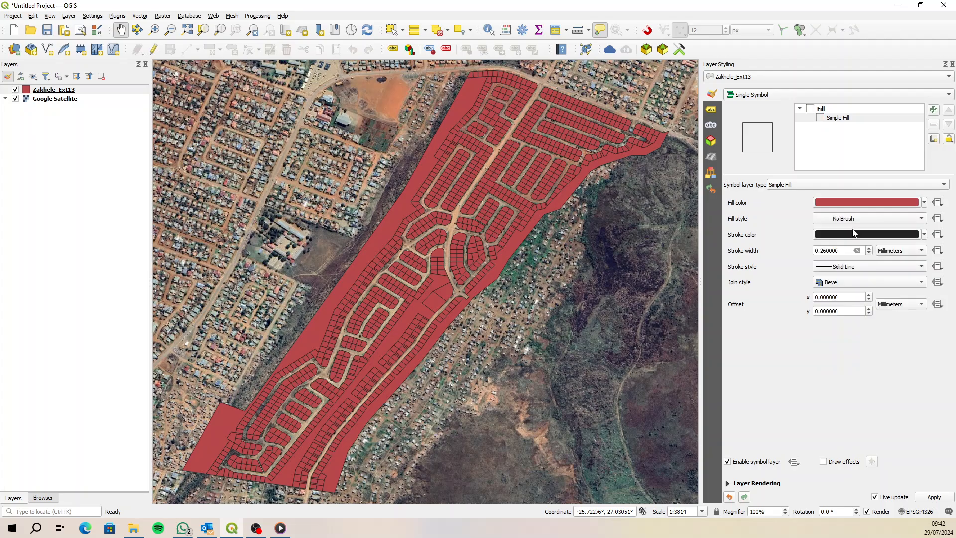
# Set the stroke color of the Zakhele_Ext13 polygons to yellow #f7fc5a, trying light blue #5ae6fc as an alternative.
pyautogui.click(856, 236)
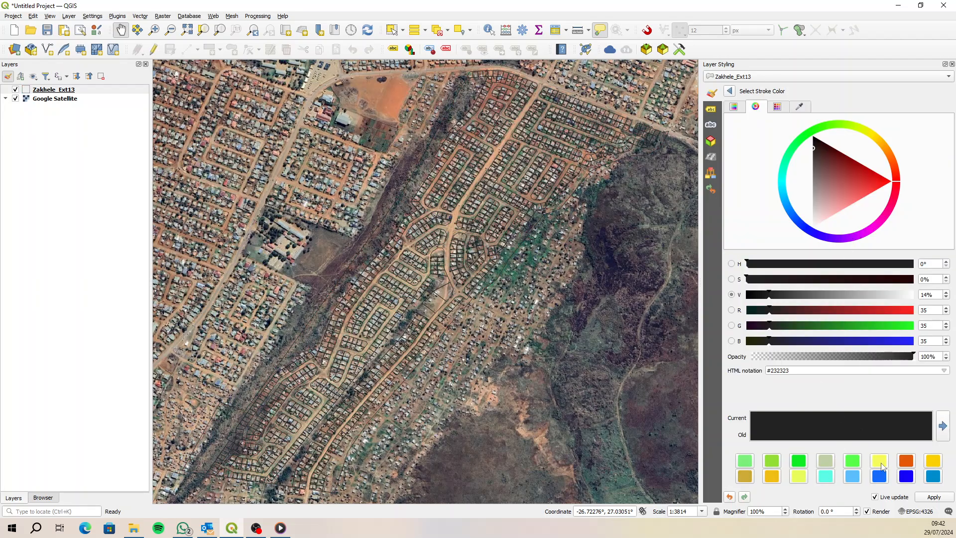
pyautogui.click(881, 465)
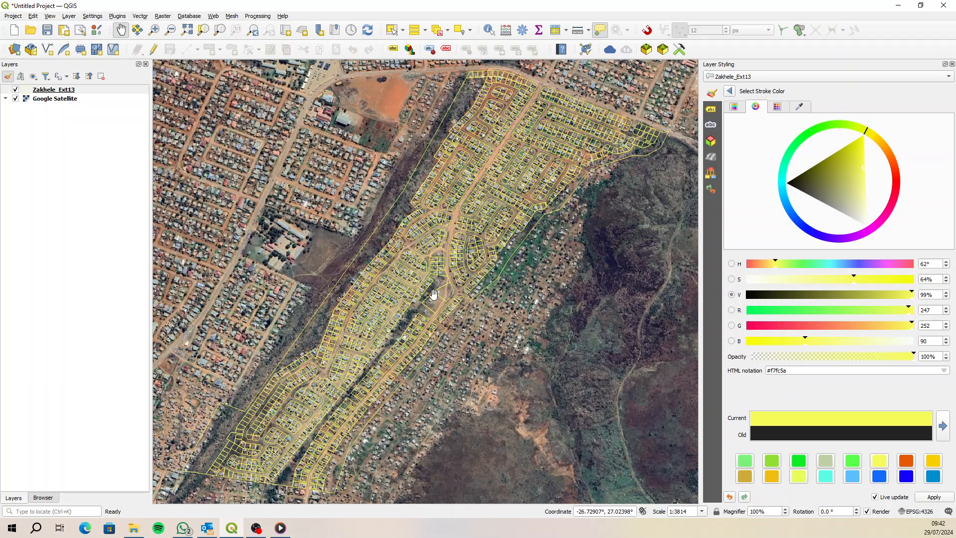
pyautogui.click(785, 189)
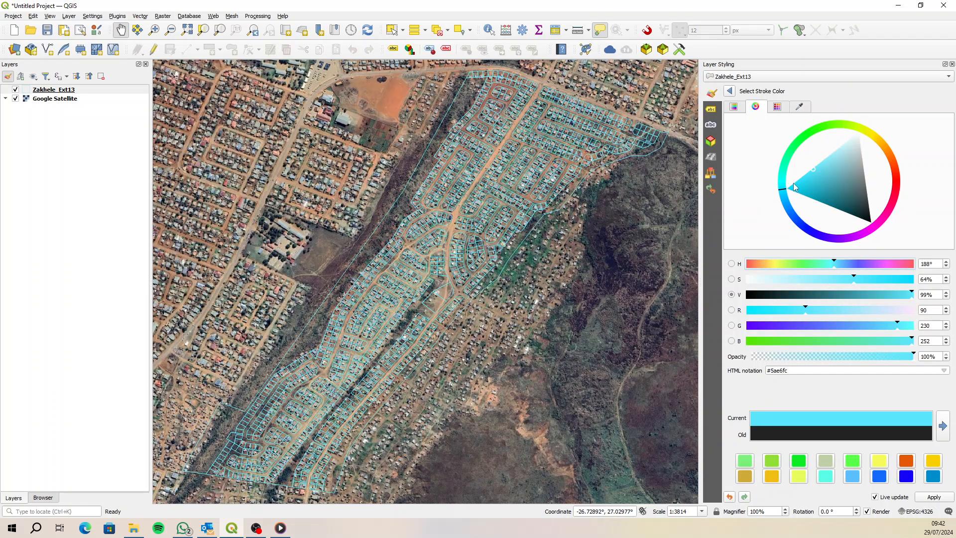
pyautogui.click(879, 460)
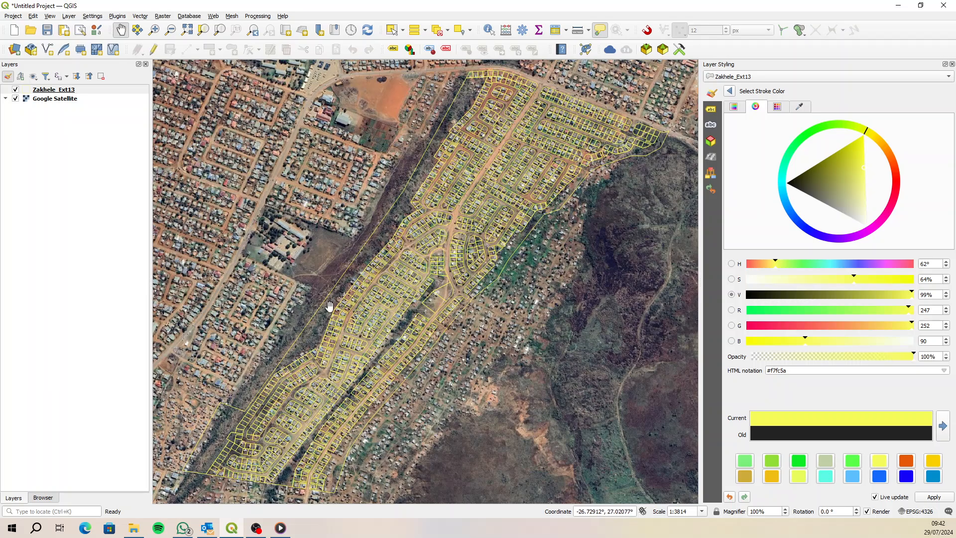
# Examine the Zakhele_Ext13 attribute table in table view, then close it.
pyautogui.click(72, 89)
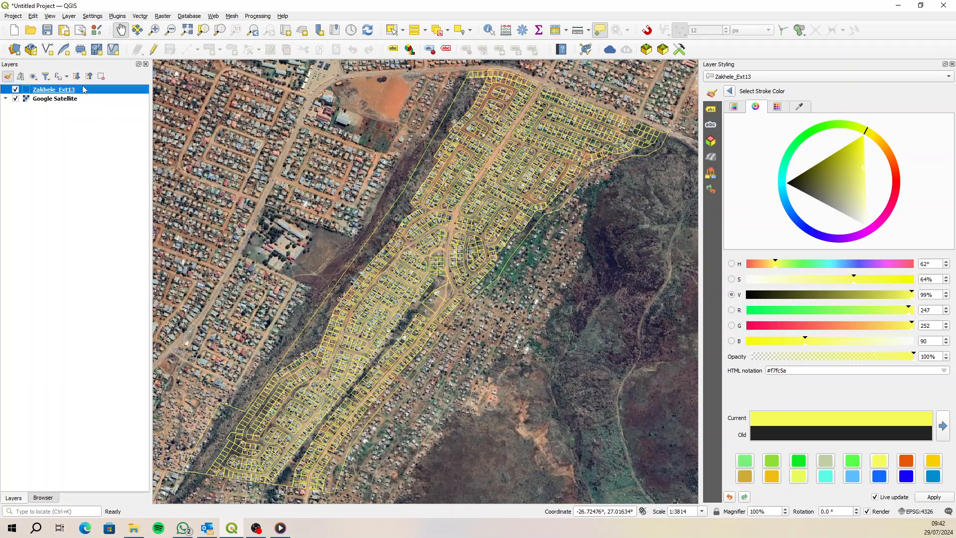
pyautogui.rightClick(84, 90)
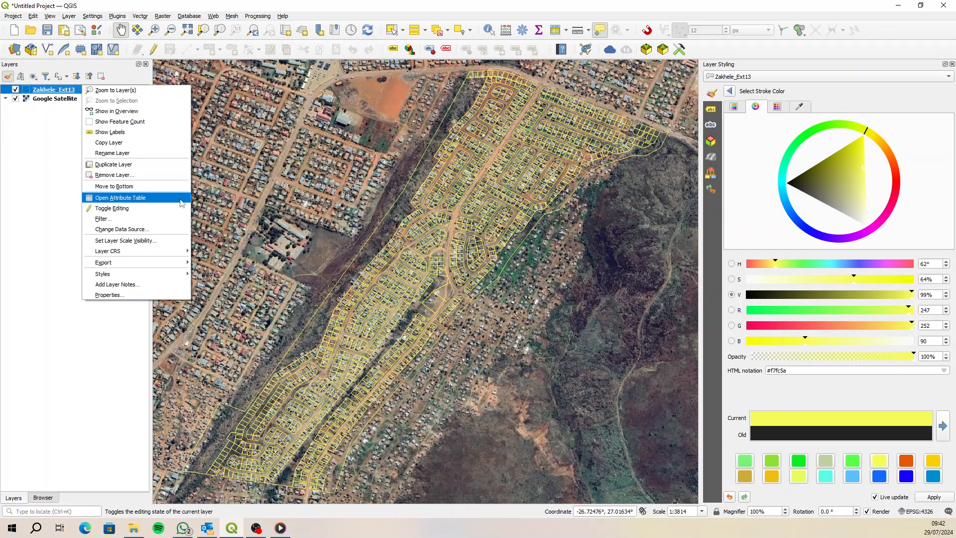
pyautogui.click(154, 199)
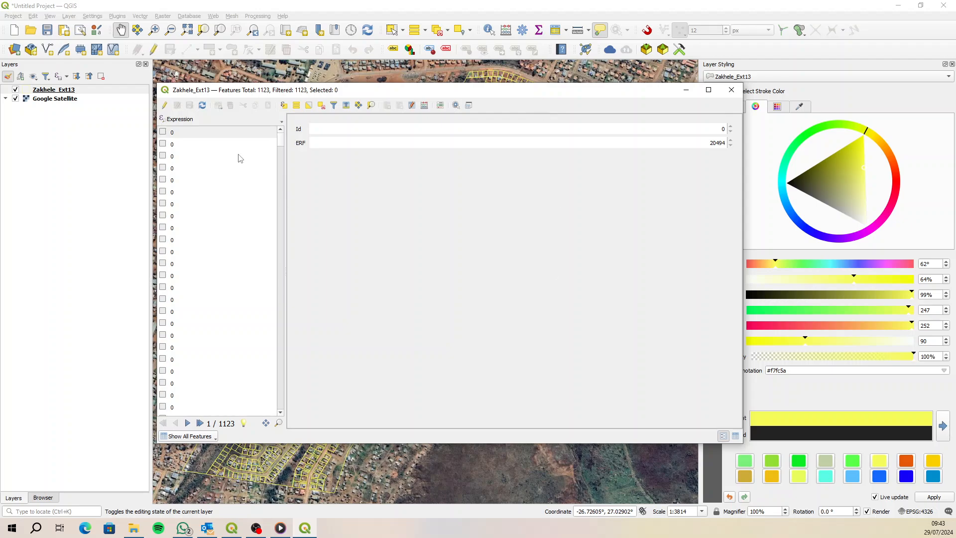
pyautogui.click(736, 436)
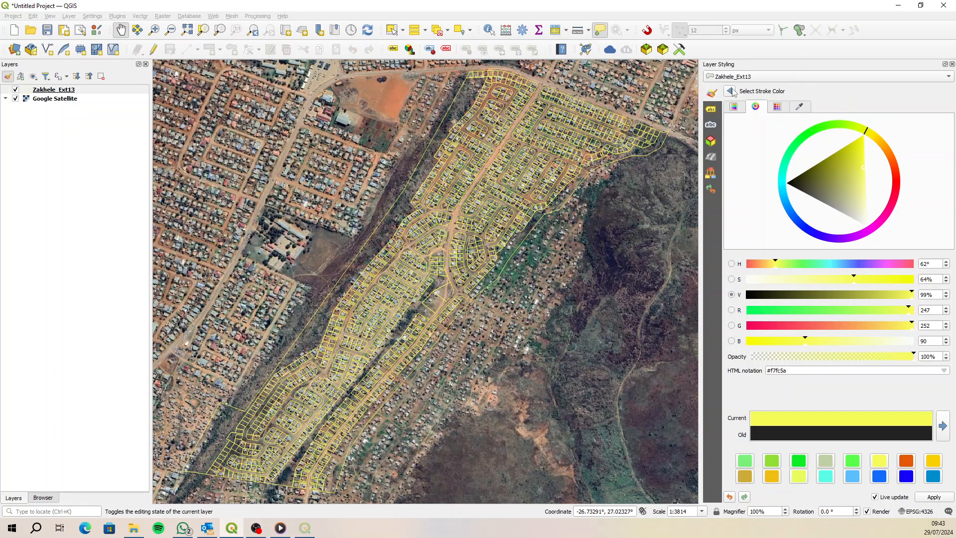
pyautogui.click(732, 90)
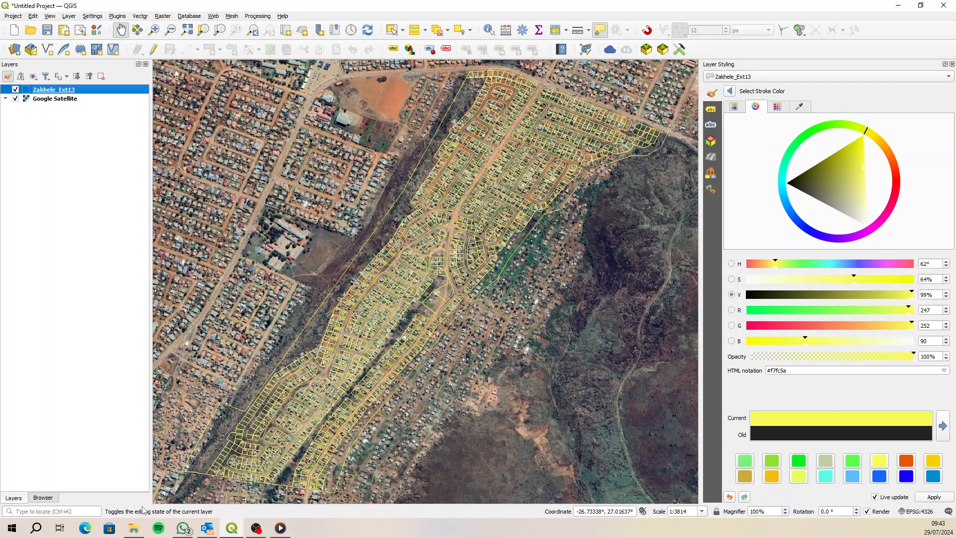
# Start exporting the Zakhele_Ext13 layer's features to a new file in GeoPackage format.
pyautogui.moveTo(130, 534)
pyautogui.rightClick(91, 93)
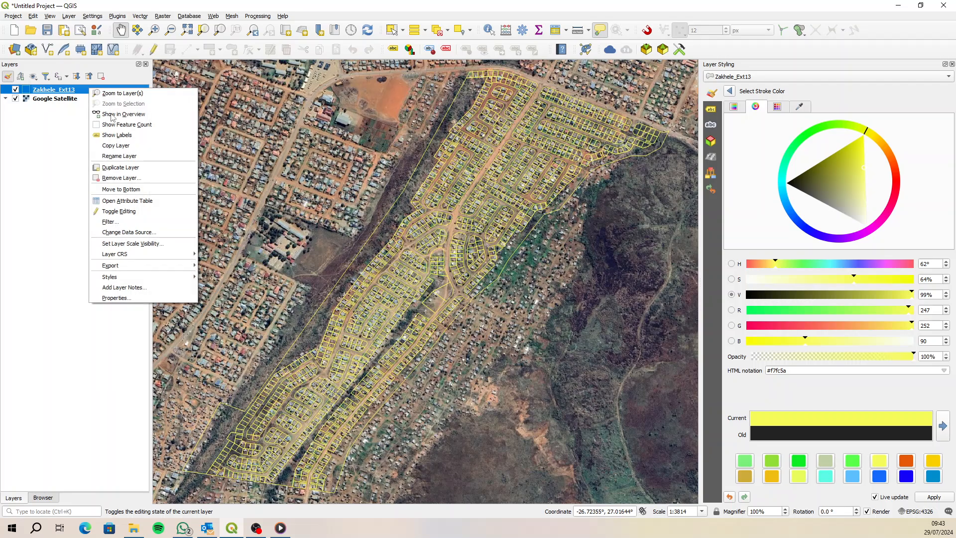
pyautogui.moveTo(166, 266)
pyautogui.click(277, 264)
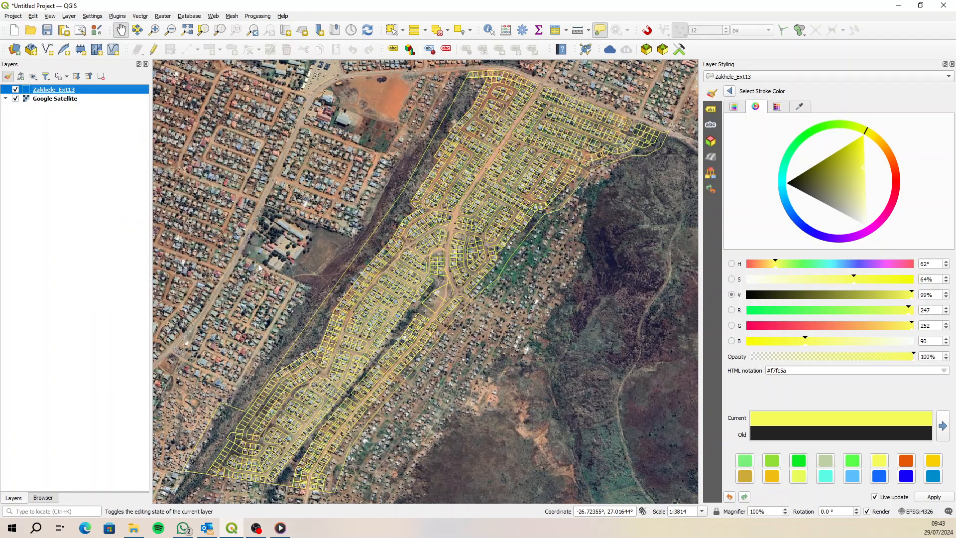
pyautogui.click(630, 147)
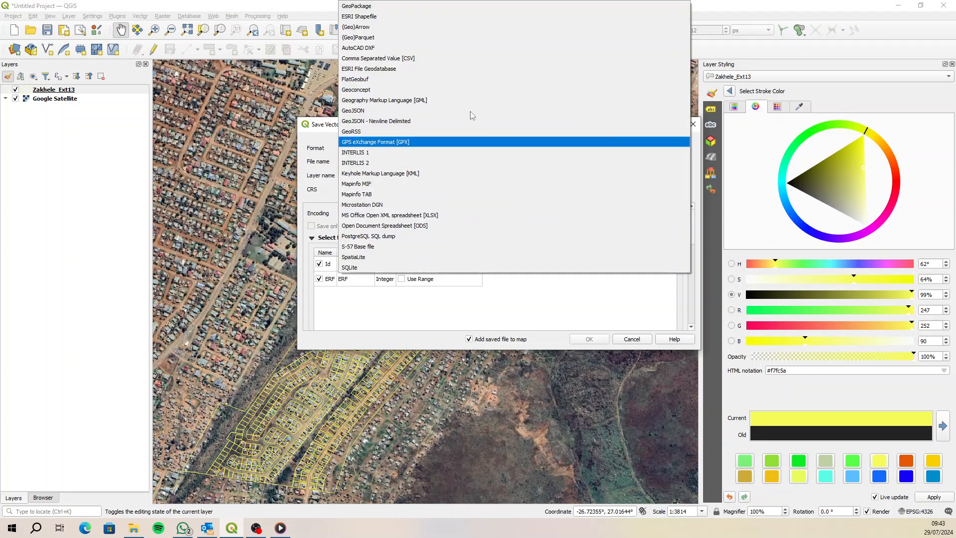
pyautogui.click(407, 7)
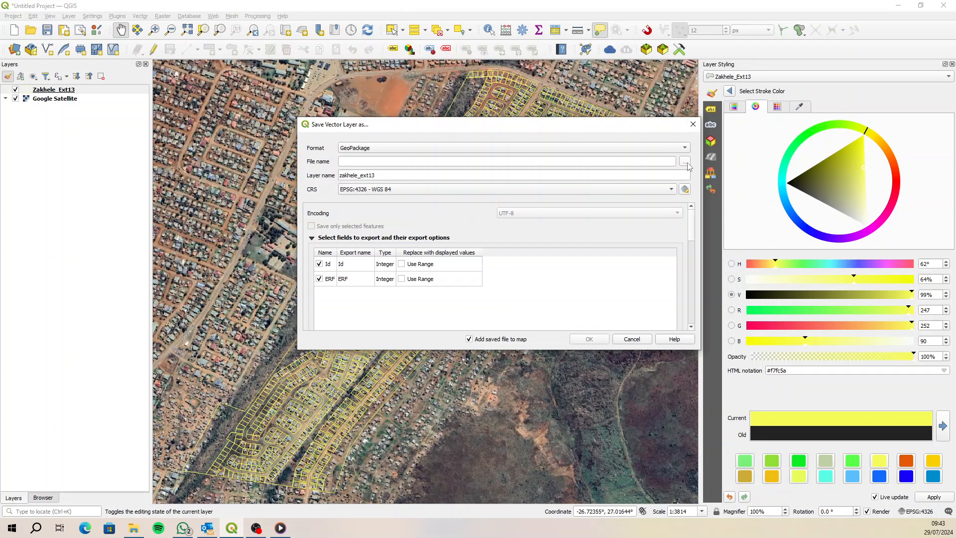
# Choose the Desktop folder Zakhele, Data, Spatial, Vector as the destination for the exported layer.
pyautogui.click(688, 162)
pyautogui.click(340, 206)
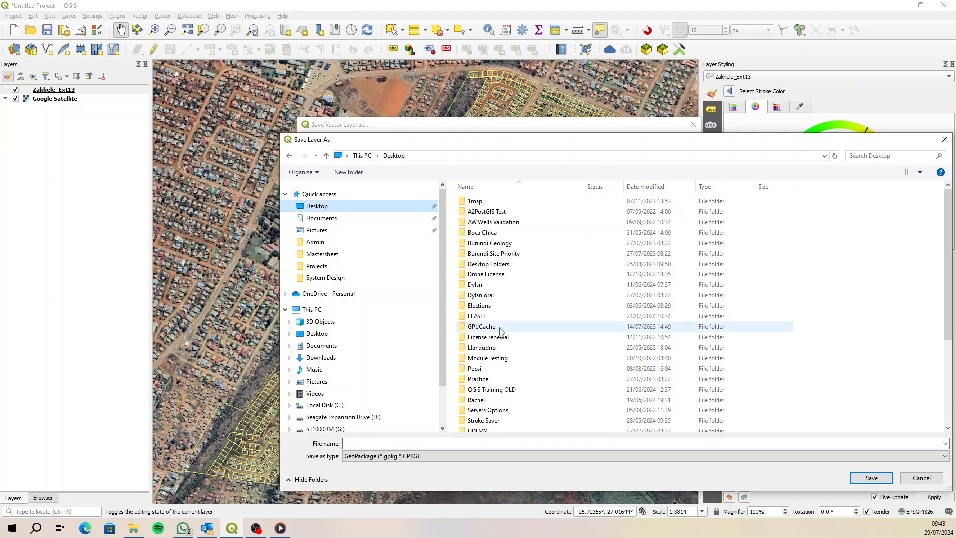
pyautogui.scroll(-4, 513, 398)
pyautogui.click(490, 365)
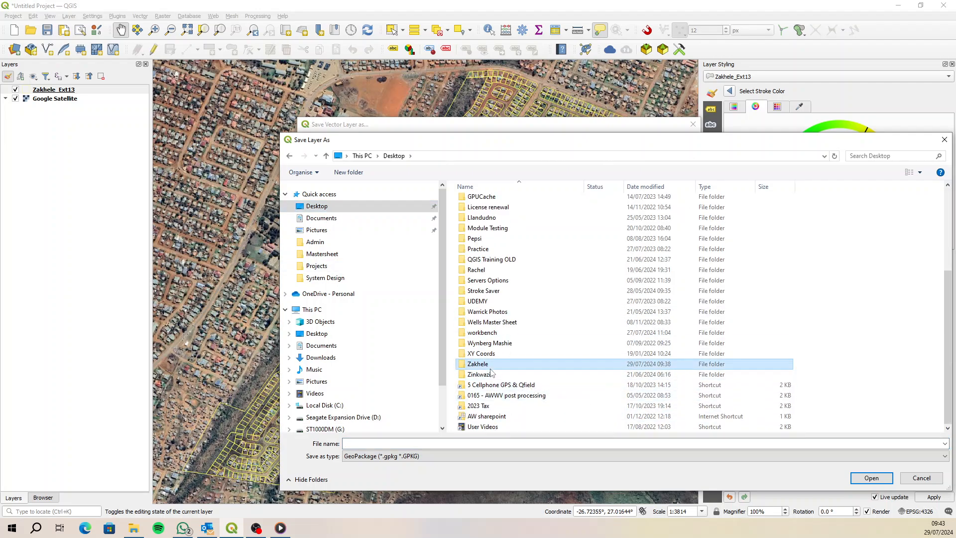
pyautogui.doubleClick(486, 368)
pyautogui.doubleClick(483, 202)
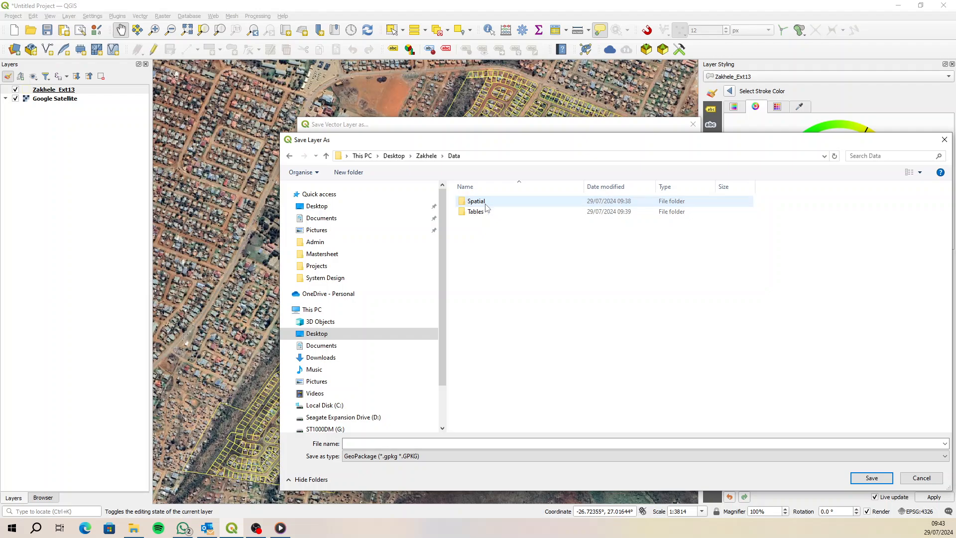
pyautogui.doubleClick(479, 202)
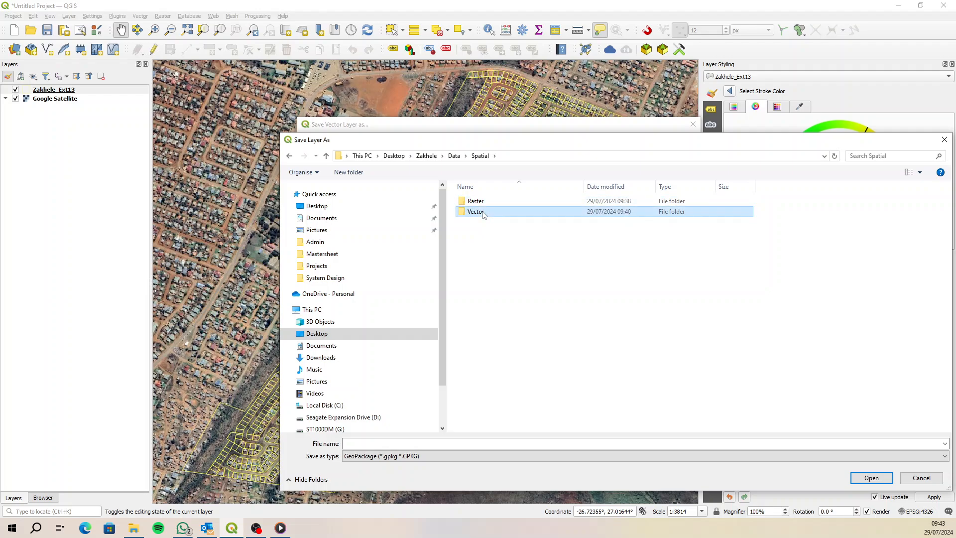
pyautogui.doubleClick(486, 211)
# Name the GeoPackage file zakhele and export the layer as zakhele_ext13 in EPSG:4326, adding the saved file to the map.
pyautogui.click(366, 442)
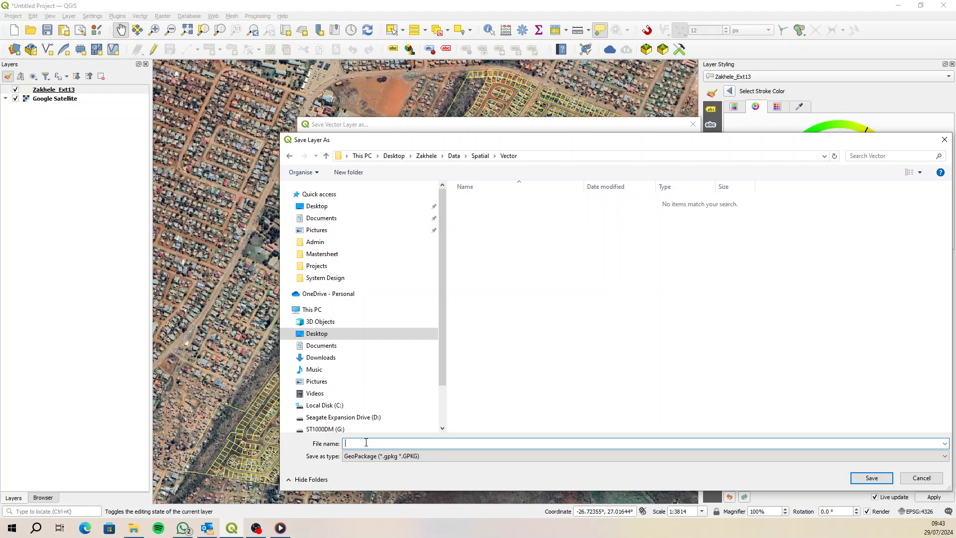
pyautogui.write('zakhele')
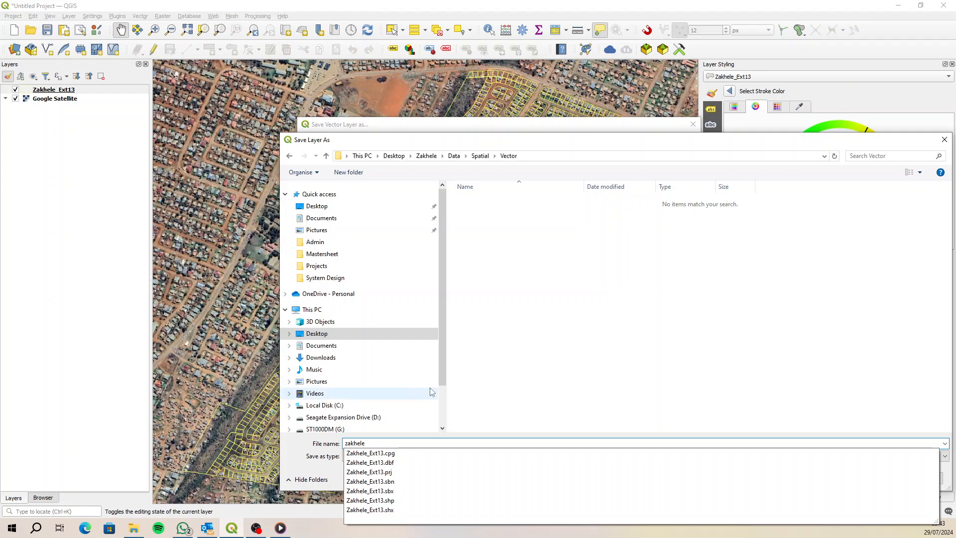
pyautogui.click(445, 366)
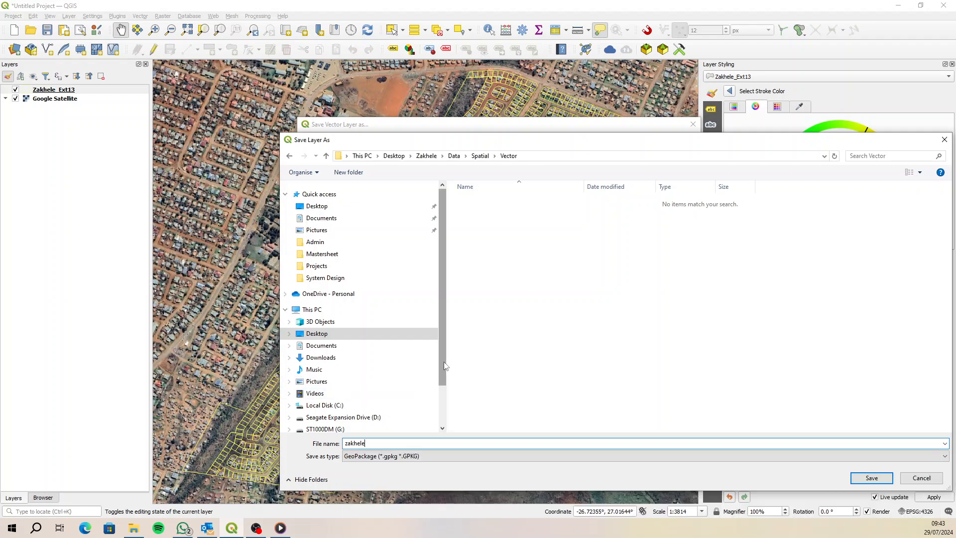
pyautogui.click(871, 478)
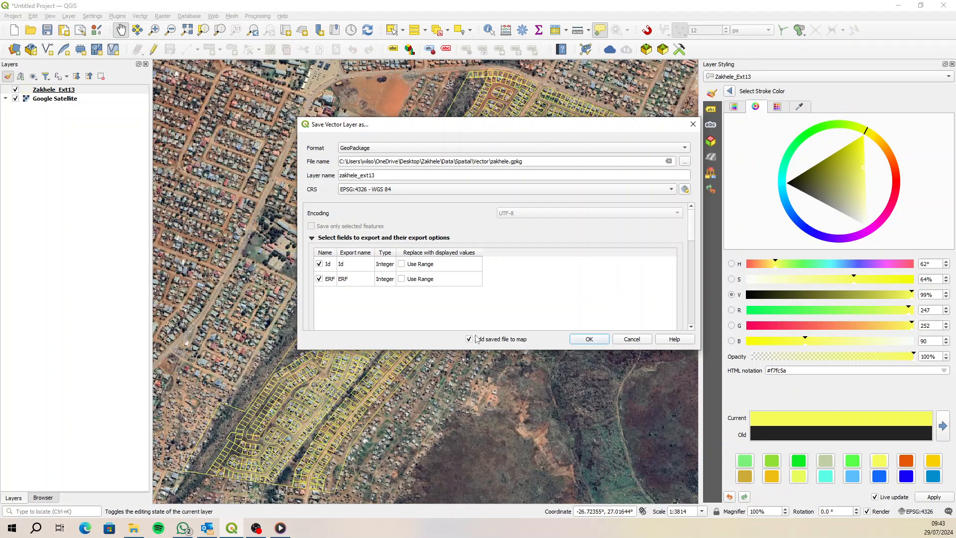
pyautogui.click(587, 339)
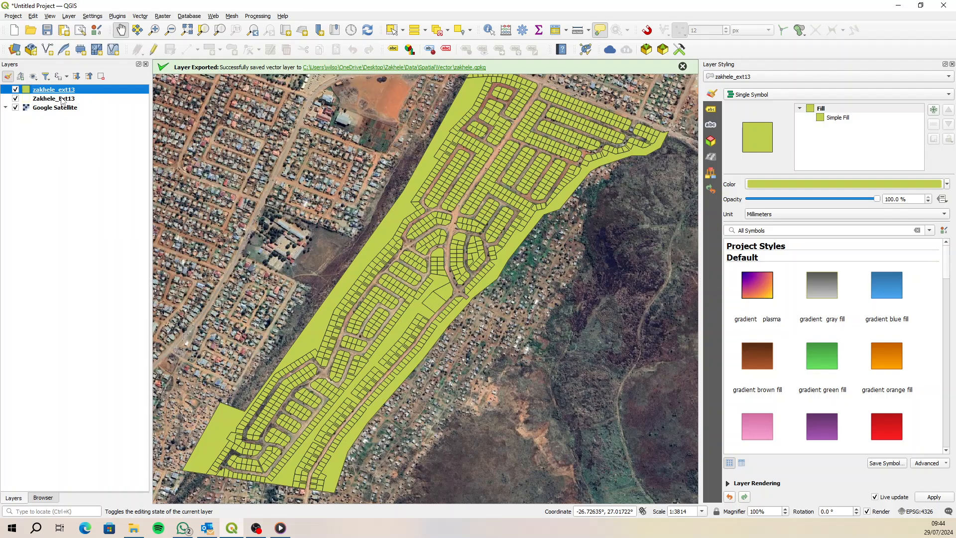
# Remove the original Zakhele_Ext13 layer from the project, keeping the exported zakhele_ext13 layer.
pyautogui.click(87, 98)
pyautogui.click(70, 90)
pyautogui.click(59, 99)
pyautogui.rightClick(58, 100)
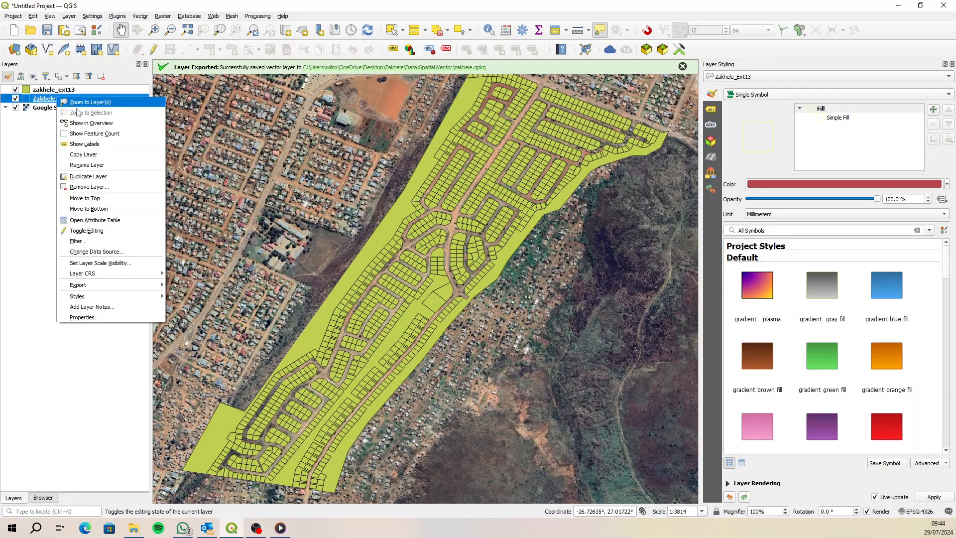
pyautogui.click(87, 186)
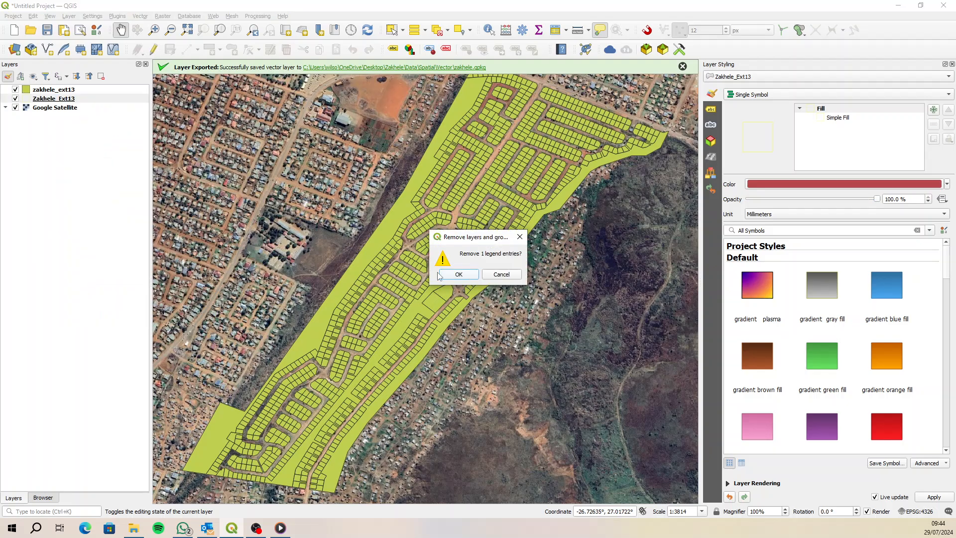
pyautogui.click(455, 275)
# Style the zakhele_ext13 layer's simple fill with No Brush and a yellow #f7fc5a stroke.
pyautogui.click(48, 90)
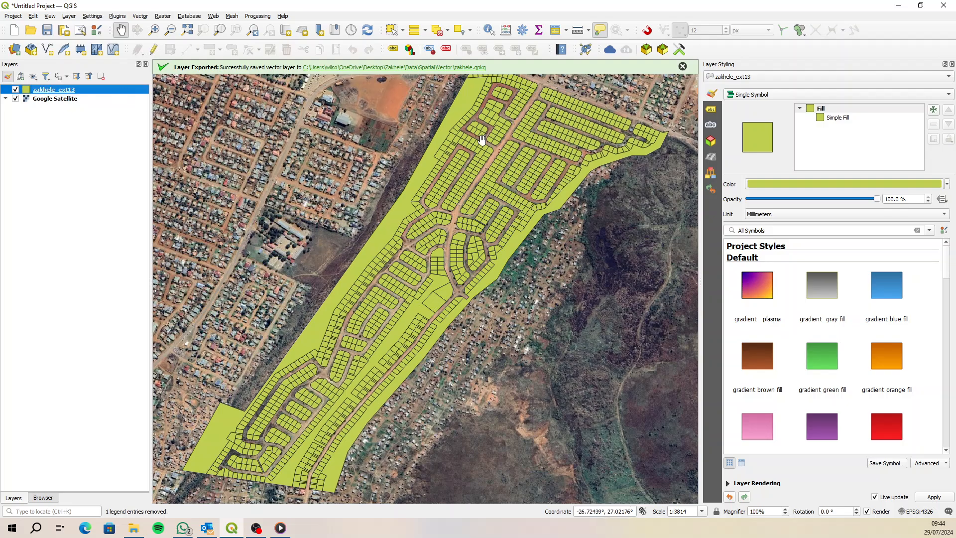
pyautogui.click(839, 118)
pyautogui.click(847, 219)
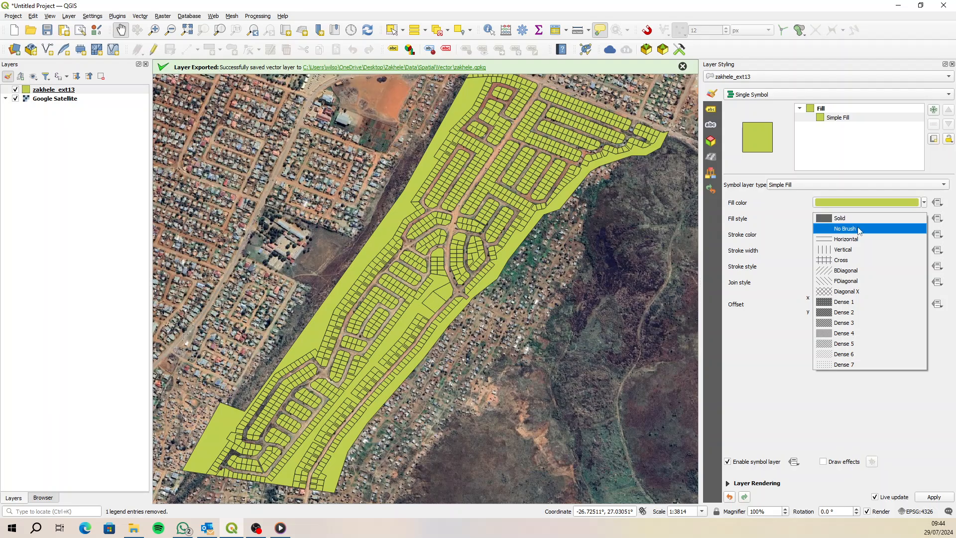
pyautogui.click(842, 234)
pyautogui.click(858, 235)
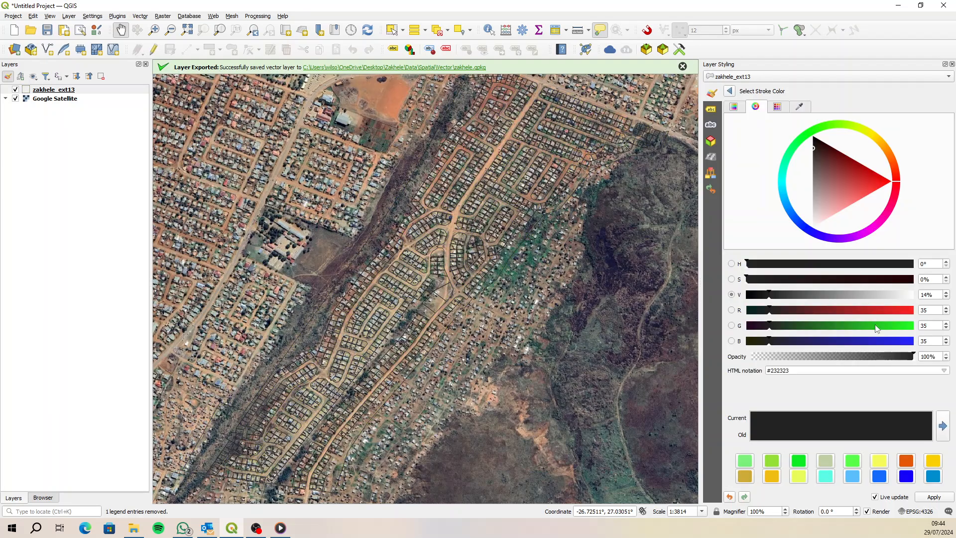
pyautogui.click(880, 460)
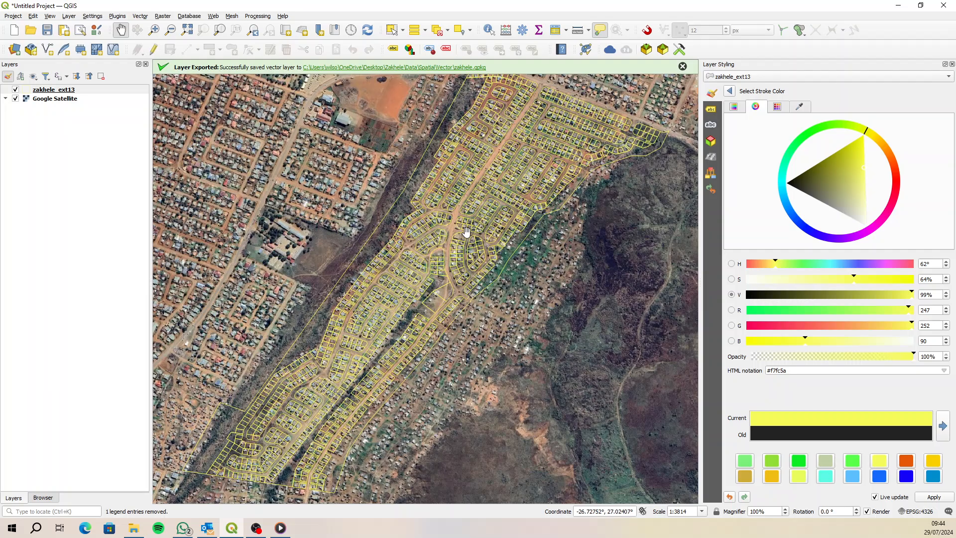
# Enable single labels on the zakhele_ext13 layer using the ERF field as the label value.
pyautogui.scroll(3, 484, 205)
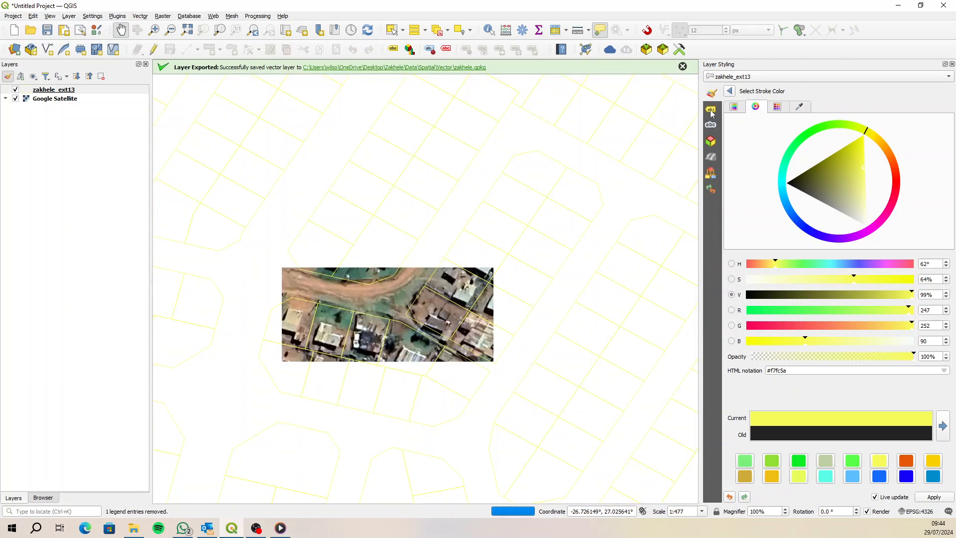
pyautogui.click(711, 110)
pyautogui.click(762, 94)
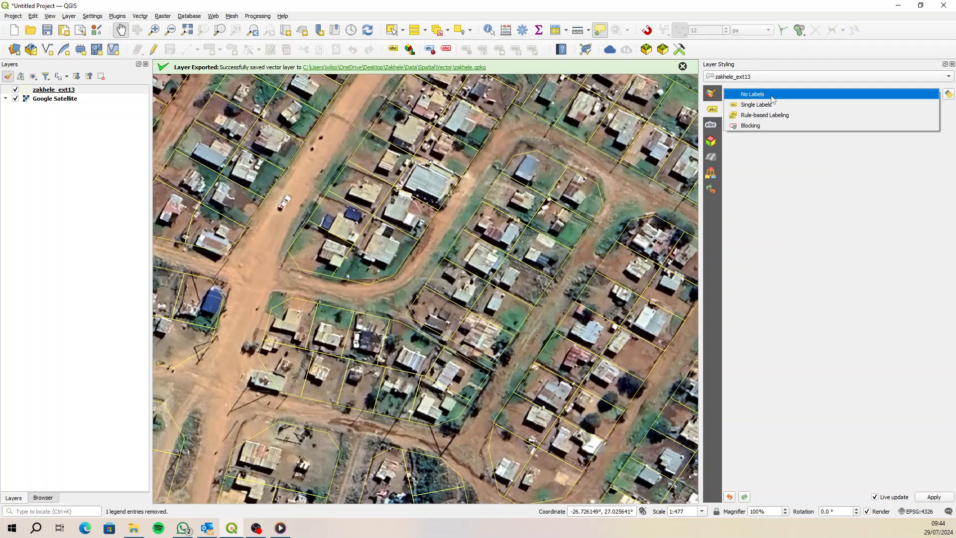
pyautogui.click(770, 105)
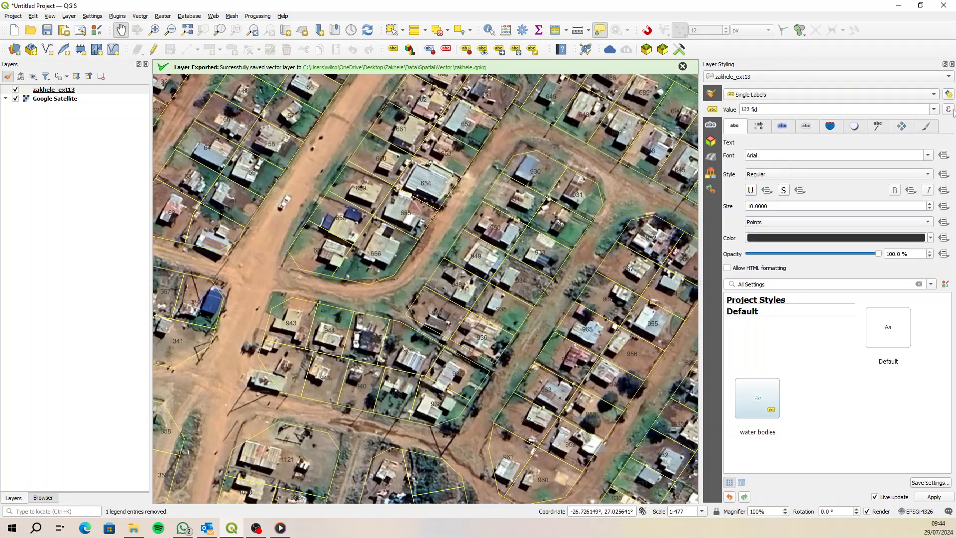
pyautogui.click(934, 109)
pyautogui.click(785, 144)
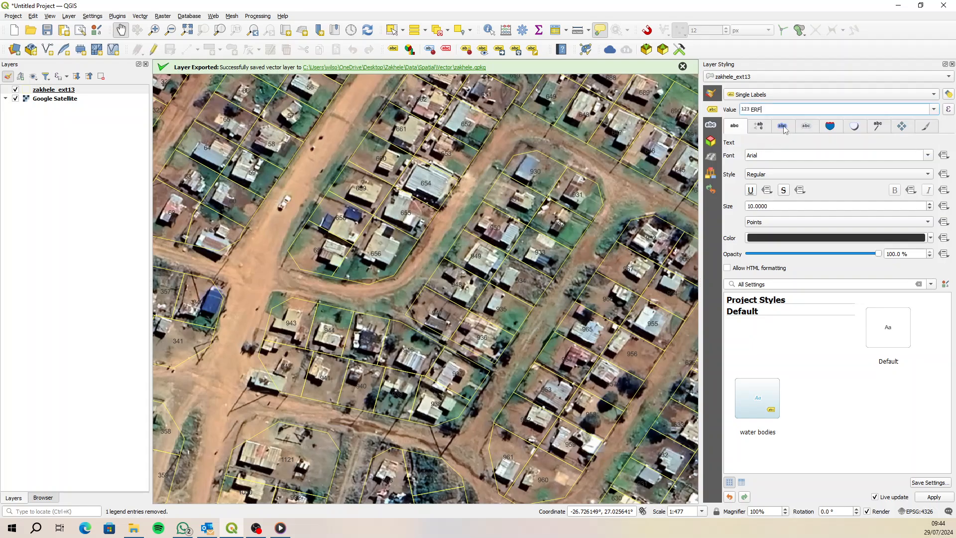
# Add a 1 mm text buffer to the ERF labels and set their placement mode to Free (Angled).
pyautogui.click(783, 128)
pyautogui.click(728, 155)
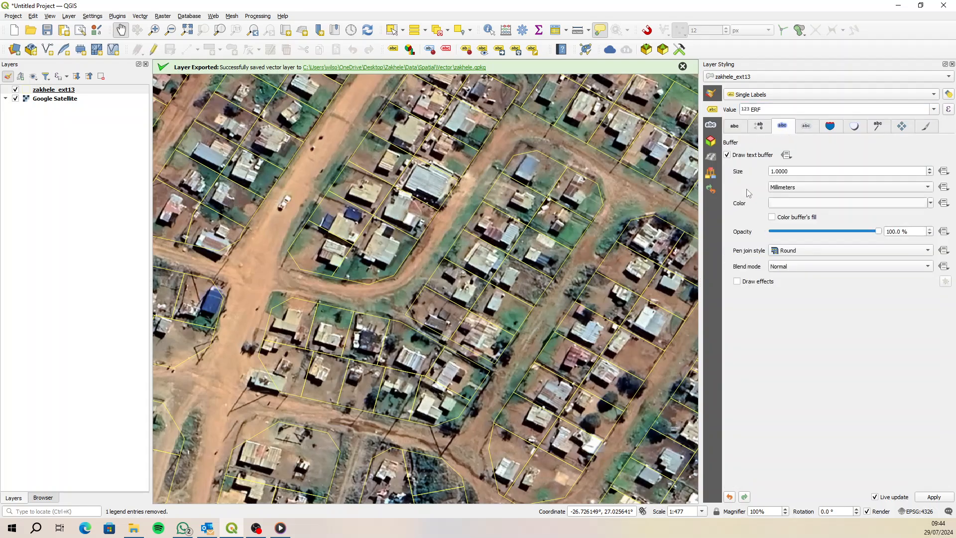
pyautogui.click(904, 127)
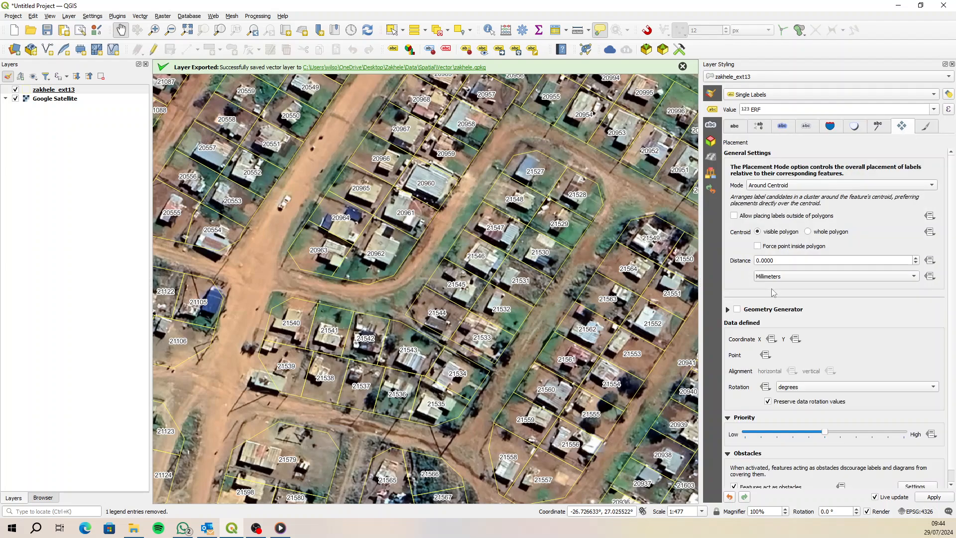
pyautogui.click(791, 187)
pyautogui.click(789, 208)
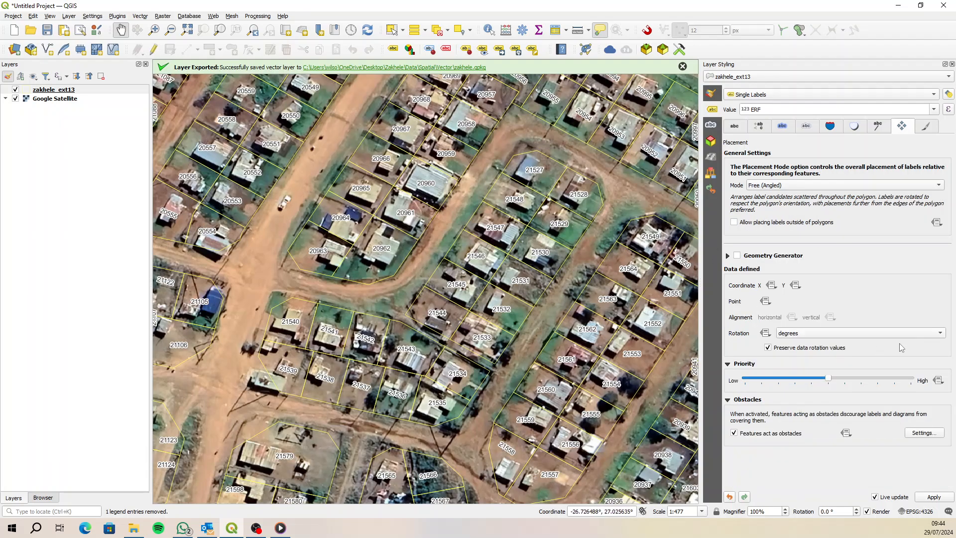
# Restrict rendering to labels that fit completely within their feature, and check the labels at several map scales.
pyautogui.click(926, 127)
pyautogui.scroll(-2, 935, 399)
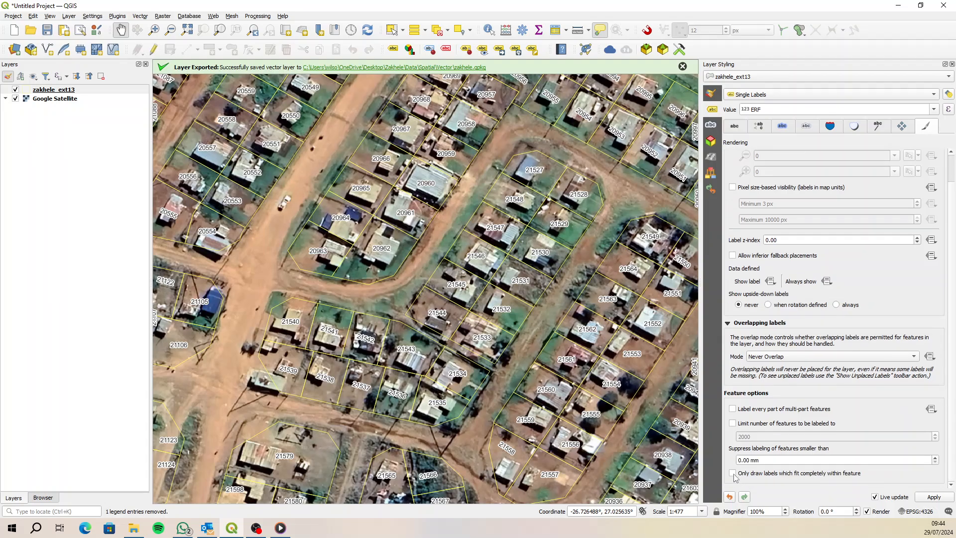
pyautogui.click(733, 474)
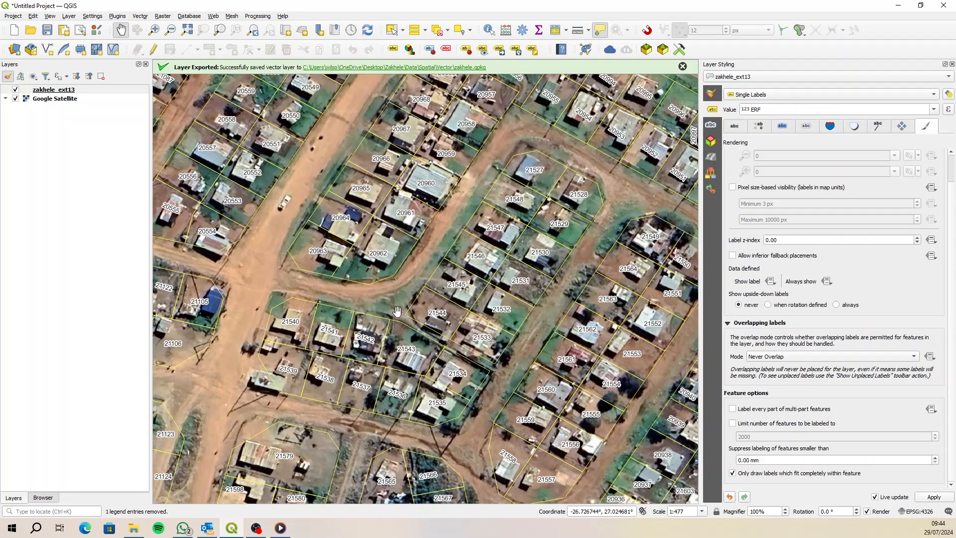
pyautogui.scroll(-1, 396, 311)
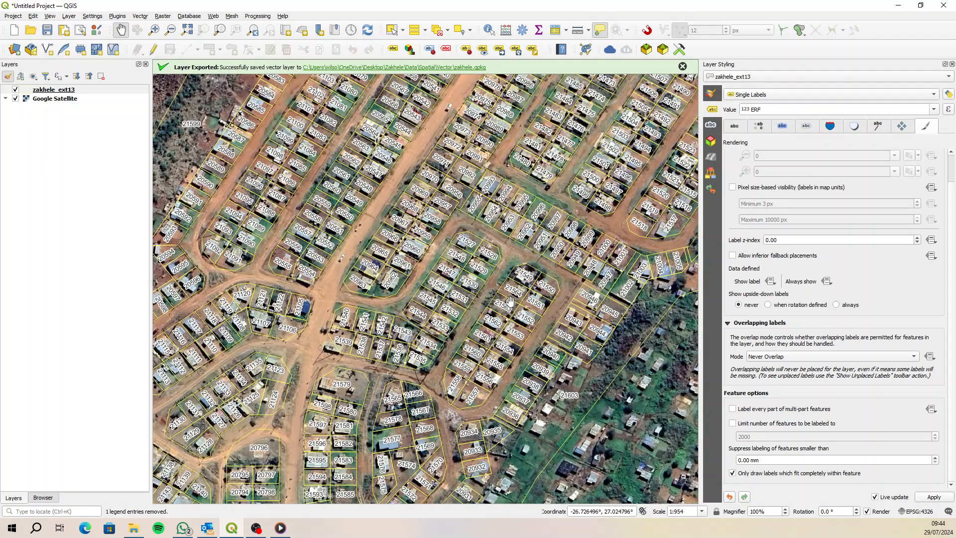
pyautogui.scroll(-1, 512, 298)
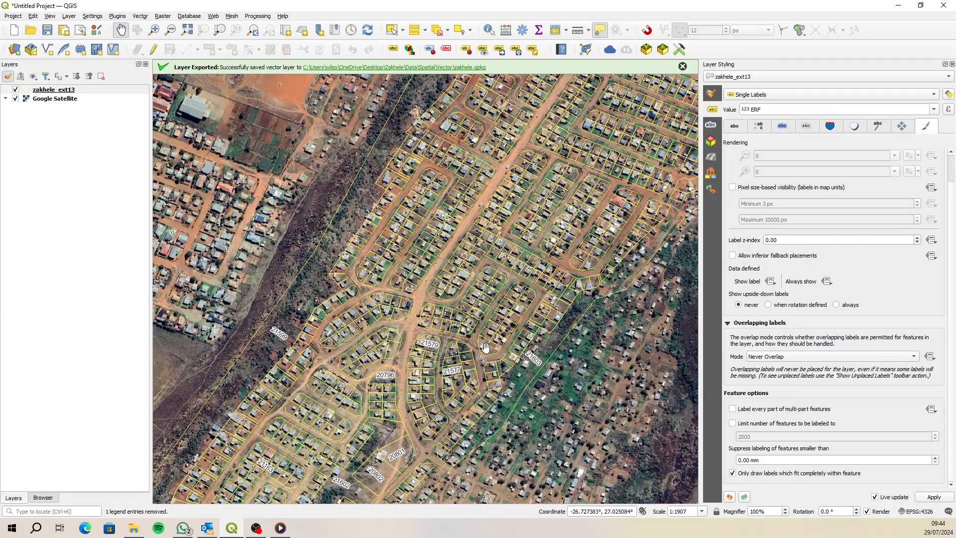
pyautogui.moveTo(562, 200); pyautogui.dragTo(491, 242)
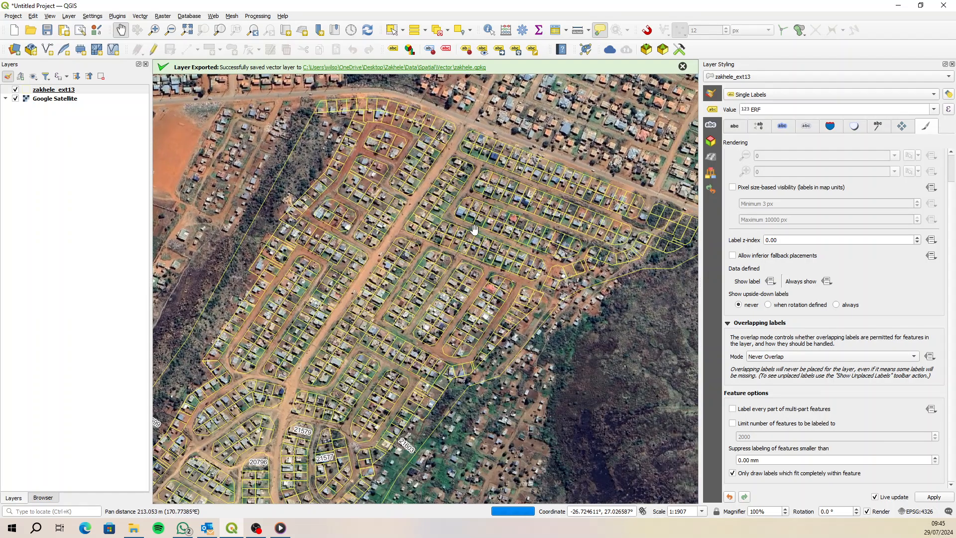
pyautogui.scroll(1, 474, 229)
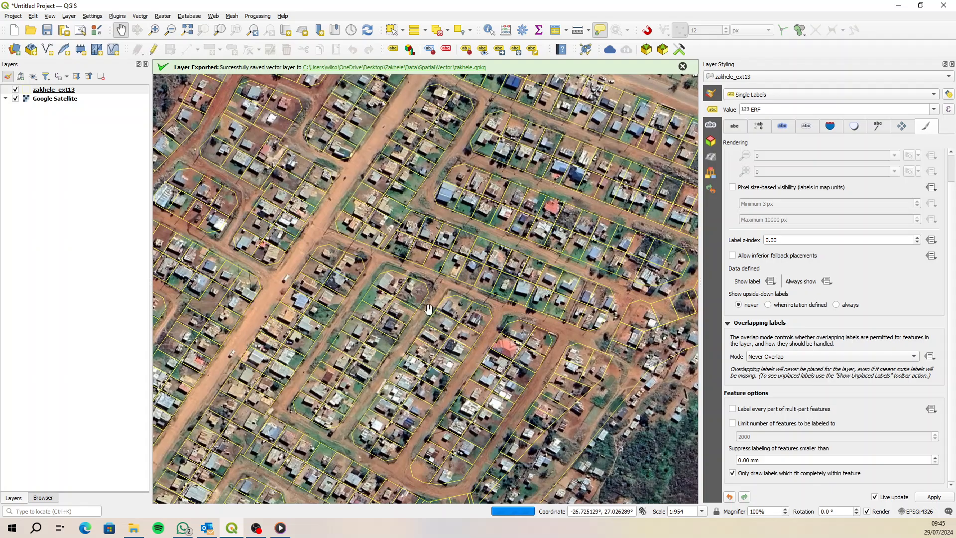
# Switch to File Explorer, open Data Zakhele.xlsx from the project's Data\Tables folder, and view the sheet's Sticker Number and coordinate columns.
pyautogui.click(133, 529)
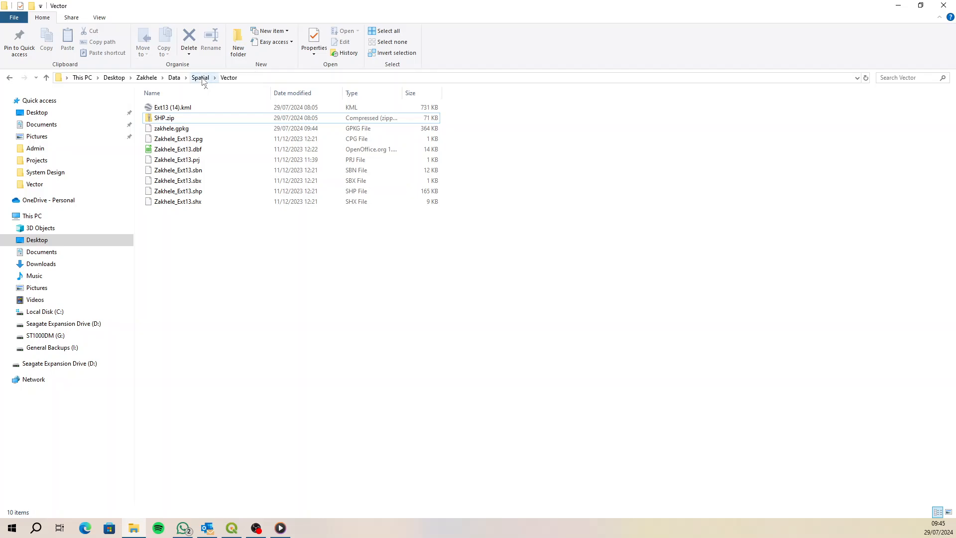
pyautogui.click(174, 78)
pyautogui.doubleClick(182, 117)
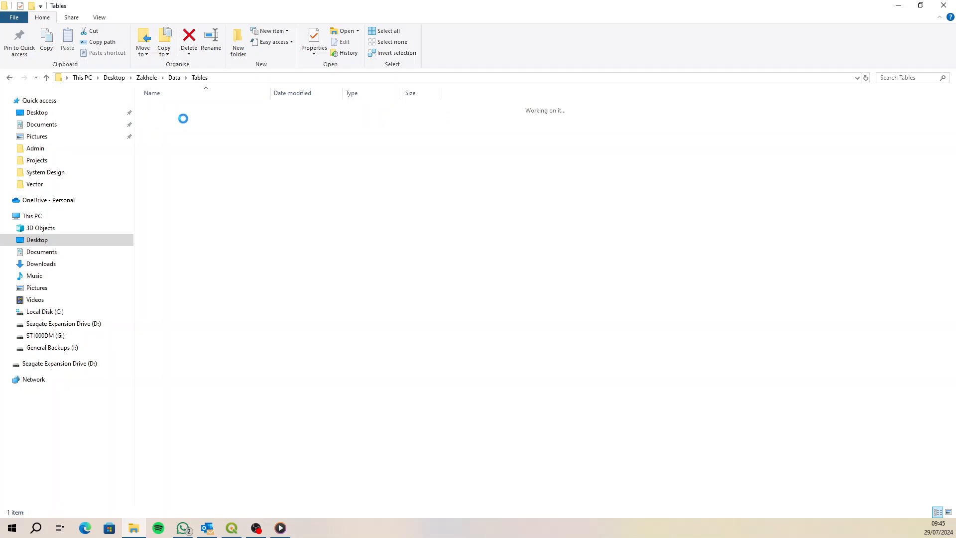
pyautogui.doubleClick(181, 108)
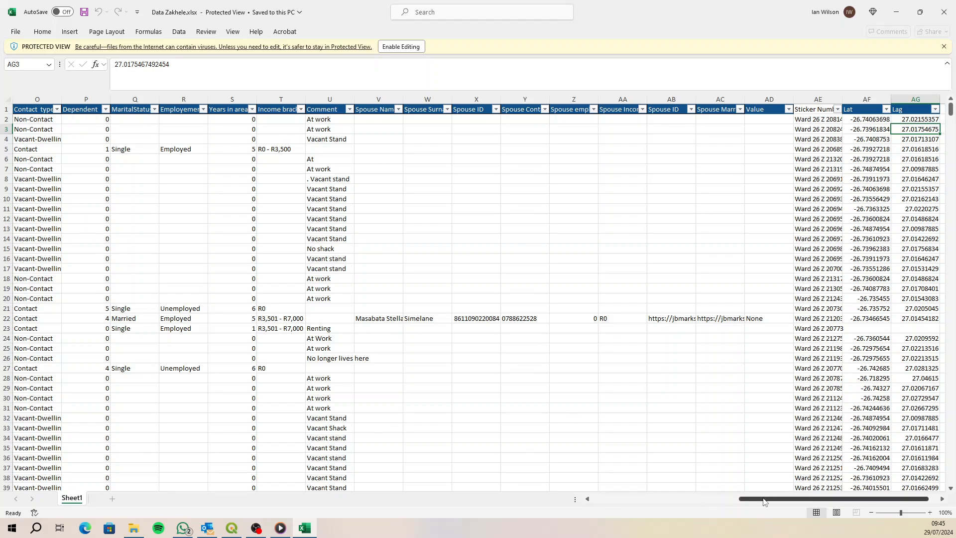
pyautogui.moveTo(764, 502); pyautogui.dragTo(783, 477)
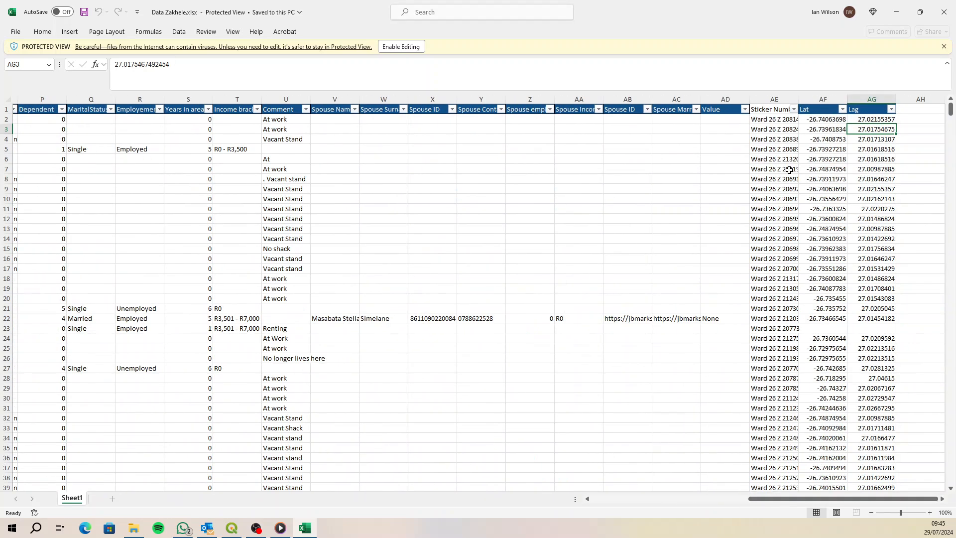
pyautogui.doubleClick(801, 99)
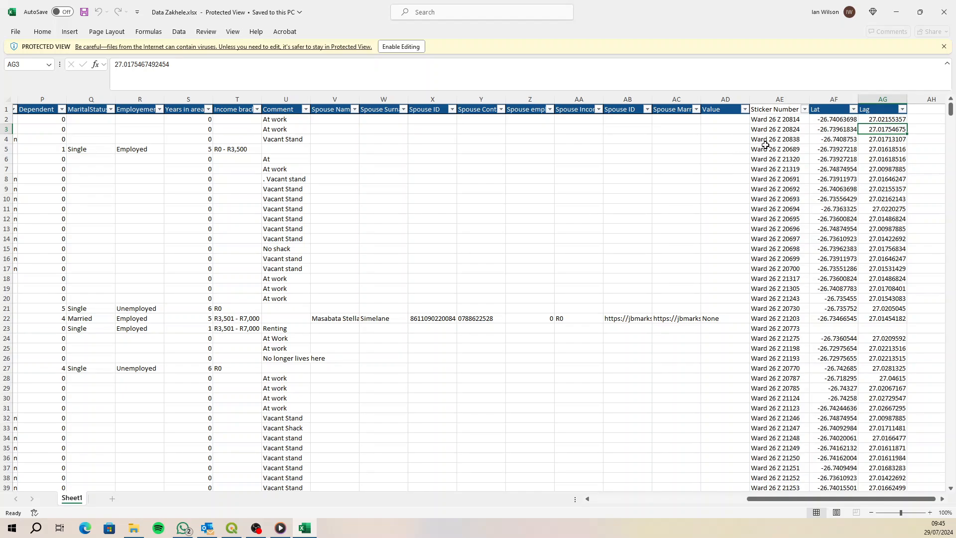
pyautogui.click(822, 100)
pyautogui.rightClick(822, 99)
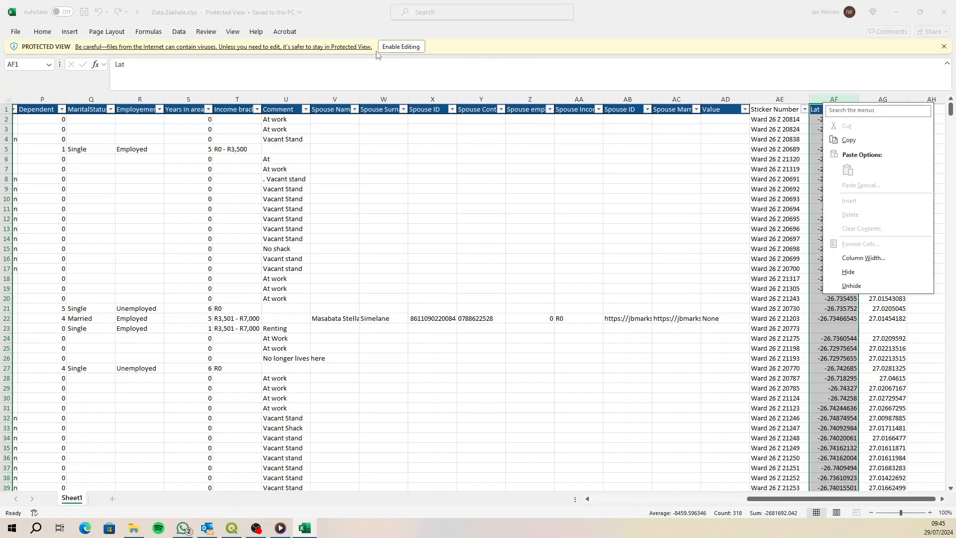
pyautogui.click(422, 67)
# Enable editing of the protected workbook and insert a new column before the Lat column.
pyautogui.click(404, 48)
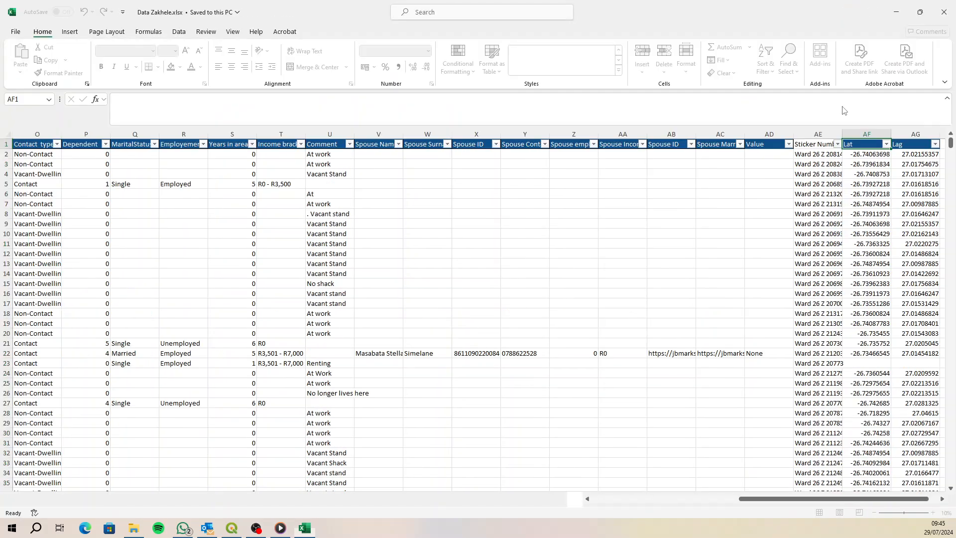
pyautogui.click(854, 135)
pyautogui.rightClick(854, 135)
pyautogui.click(783, 229)
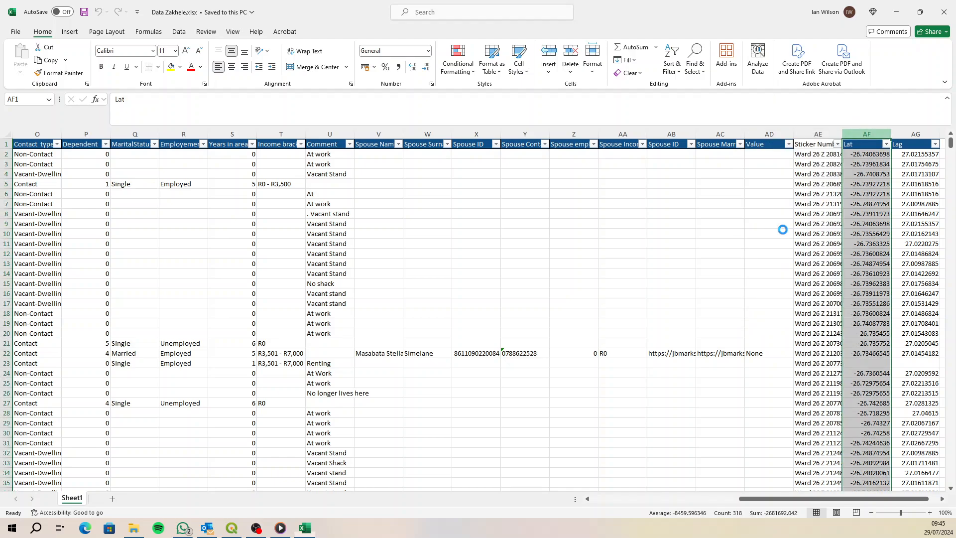
# Enter LINKID as the header of the new empty column AF.
pyautogui.click(866, 144)
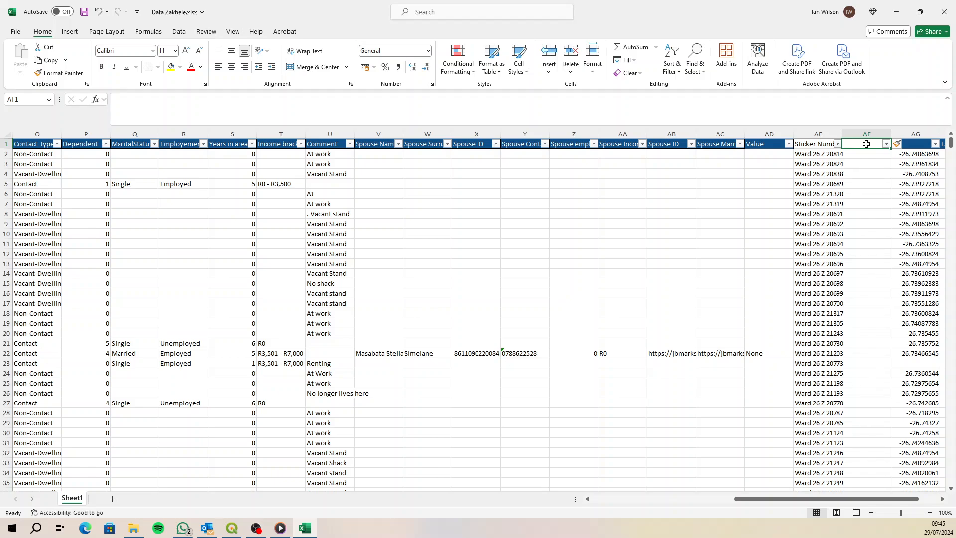
pyautogui.write('LINID')
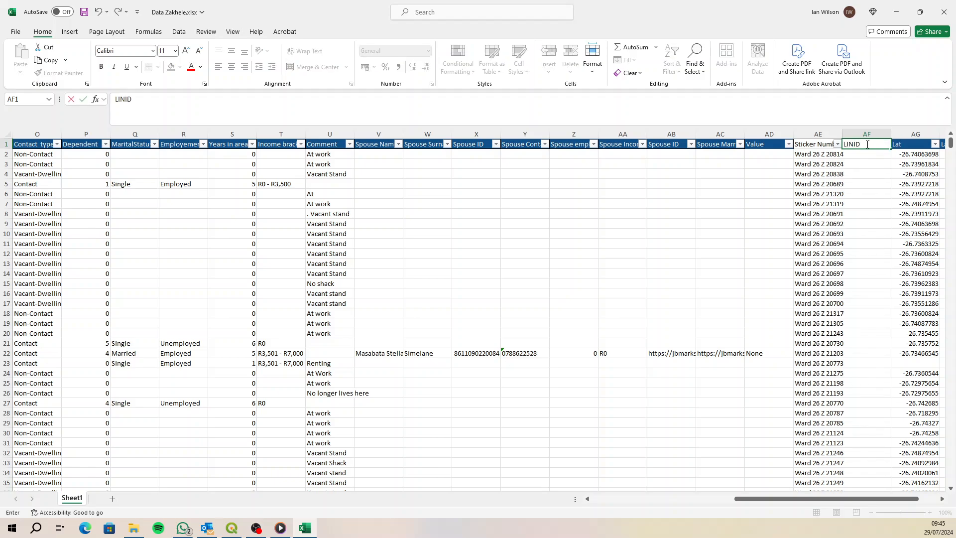
pyautogui.press('Return')
pyautogui.click(867, 144)
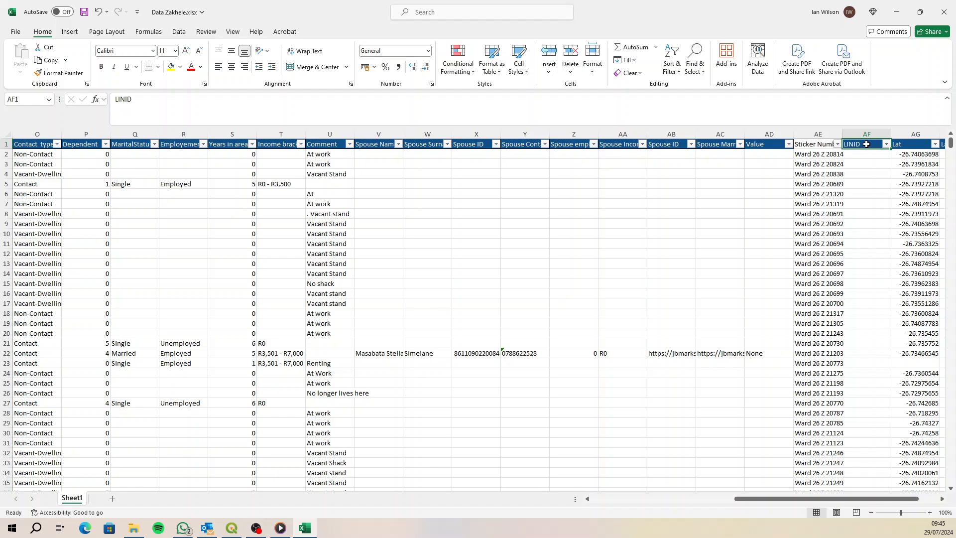
pyautogui.click(125, 100)
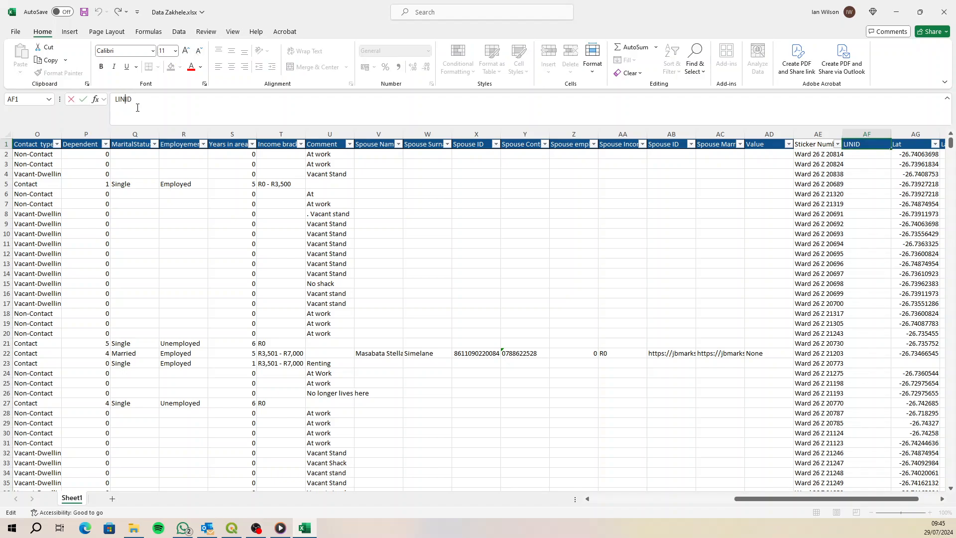
pyautogui.write('K')
pyautogui.press('Return')
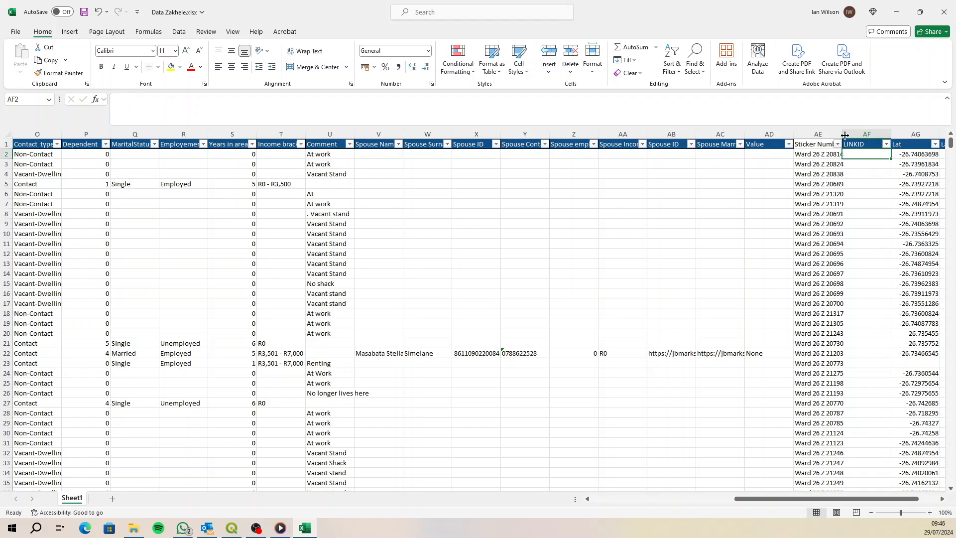
# Widen the Sticker Number column slightly and enter =RIGHT(AE2,5) in cell AF2 to extract the last five characters.
pyautogui.moveTo(845, 135); pyautogui.dragTo(847, 135)
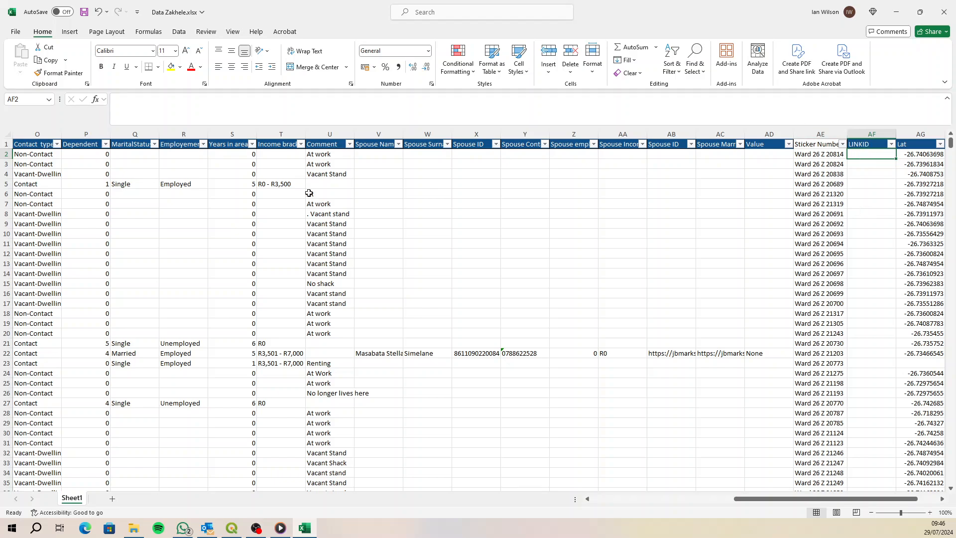
pyautogui.click(166, 104)
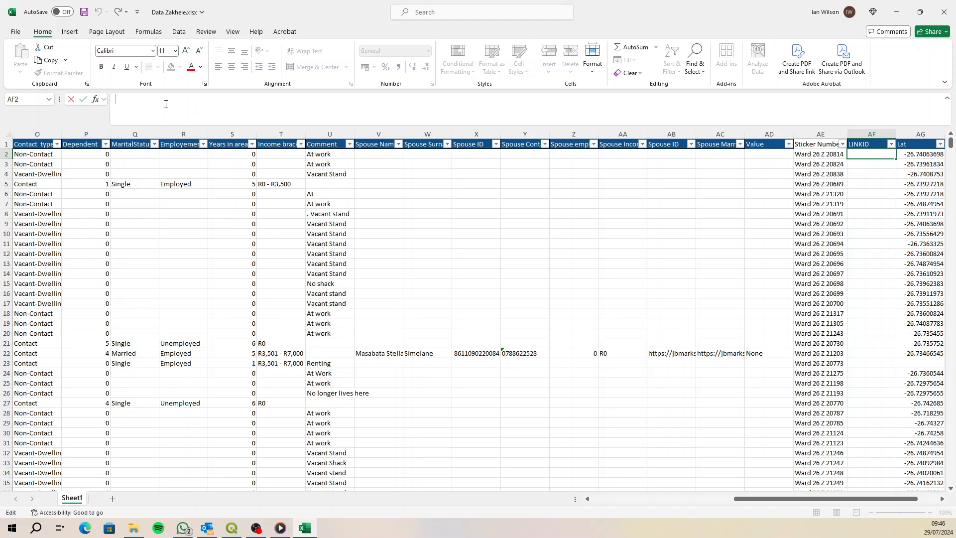
pyautogui.write('=right')
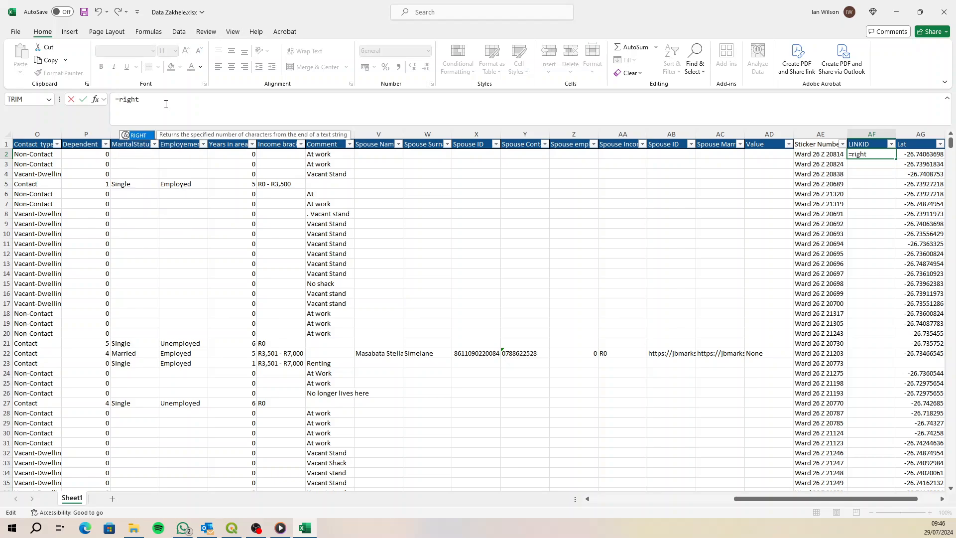
pyautogui.write('(')
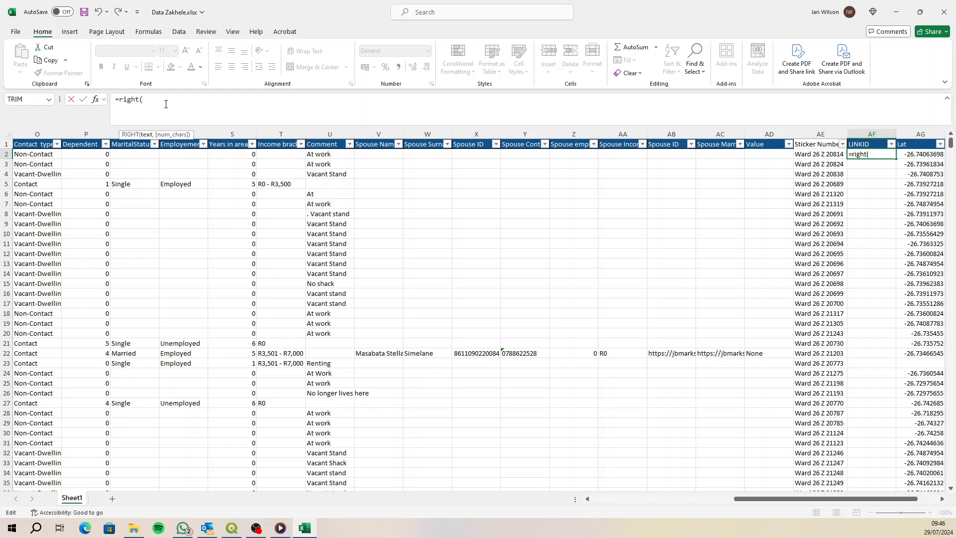
pyautogui.click(823, 155)
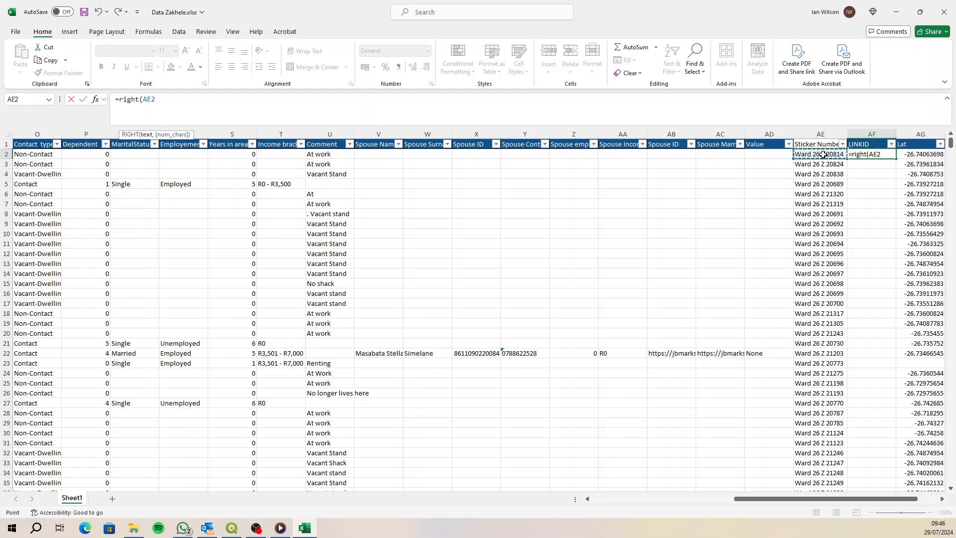
pyautogui.write(',5)')
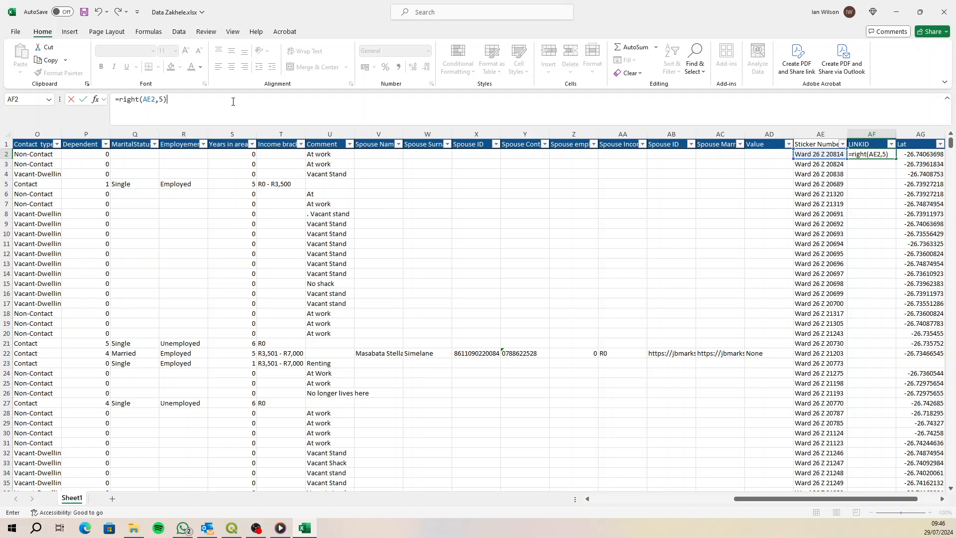
pyautogui.press('Return')
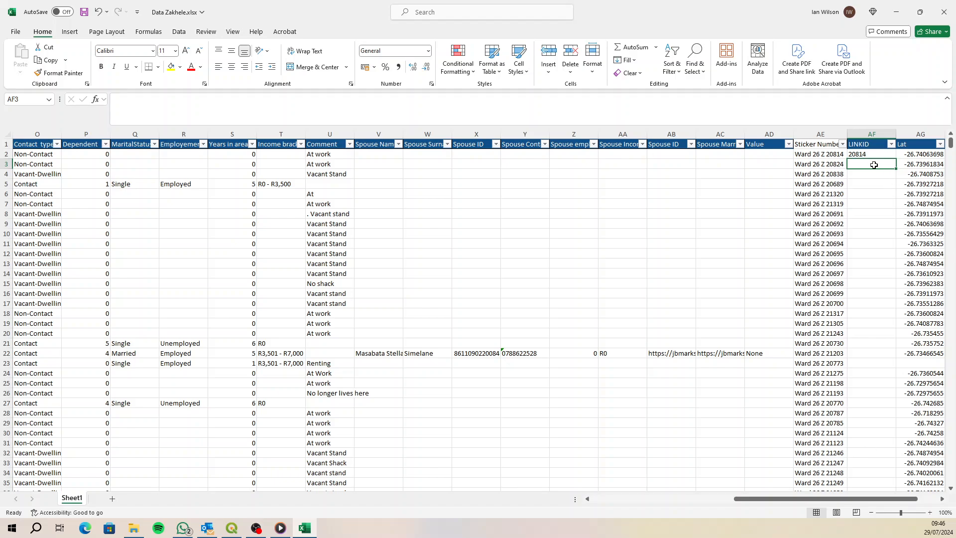
# Copy the formula from AF2 down the LINKID column through row 1111, the last data row.
pyautogui.click(857, 154)
pyautogui.hotkey('ctrl', 'c')
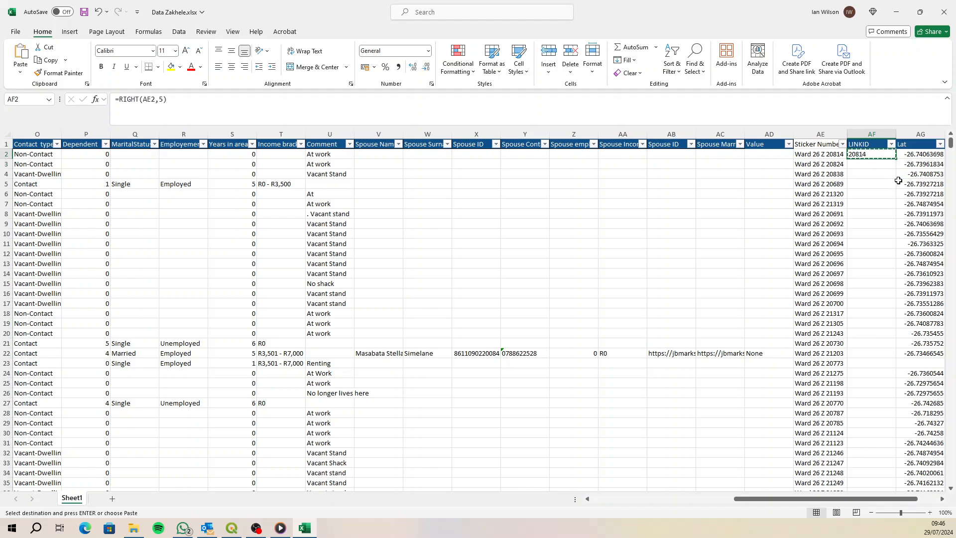
pyautogui.moveTo(951, 143); pyautogui.dragTo(928, 493)
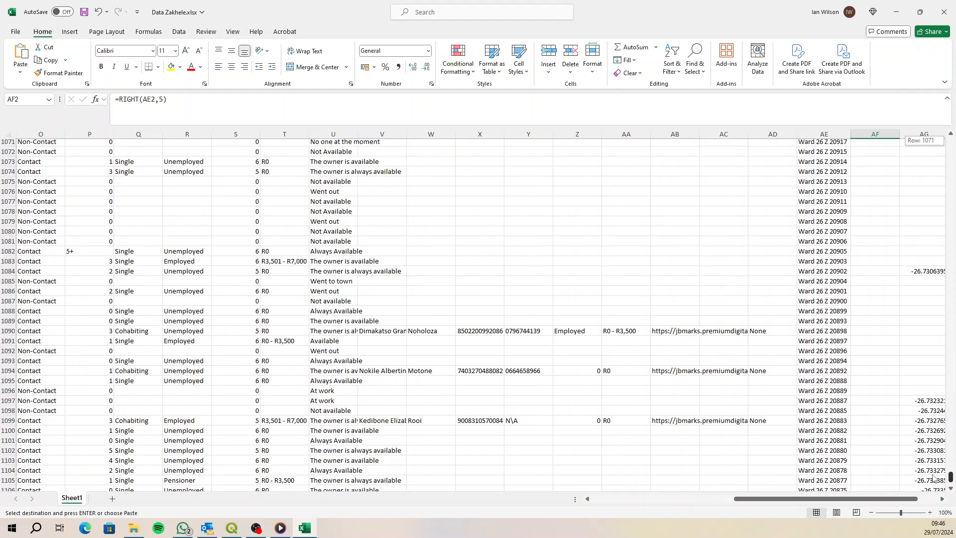
pyautogui.scroll(-3, 873, 418)
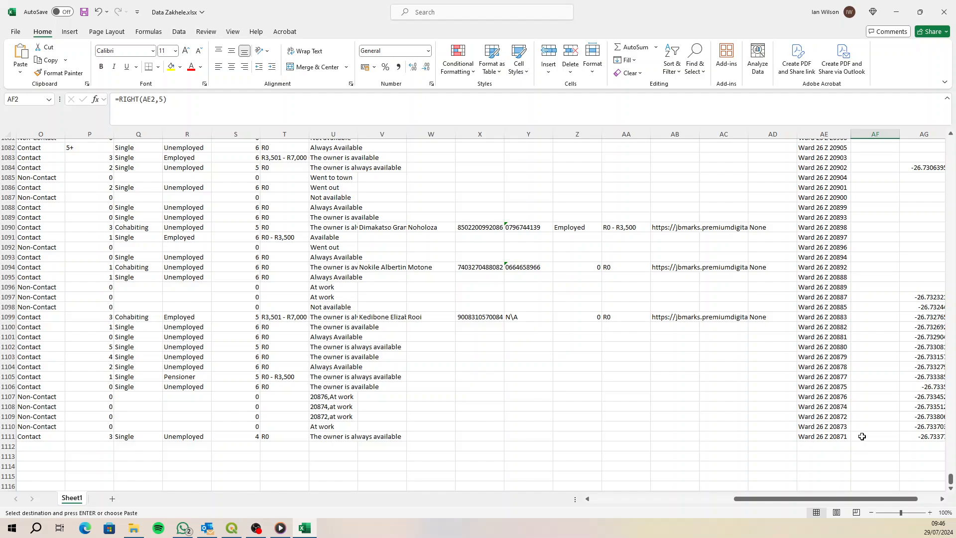
pyautogui.keyDown('shift'); pyautogui.click(861, 436); pyautogui.keyUp('shift')
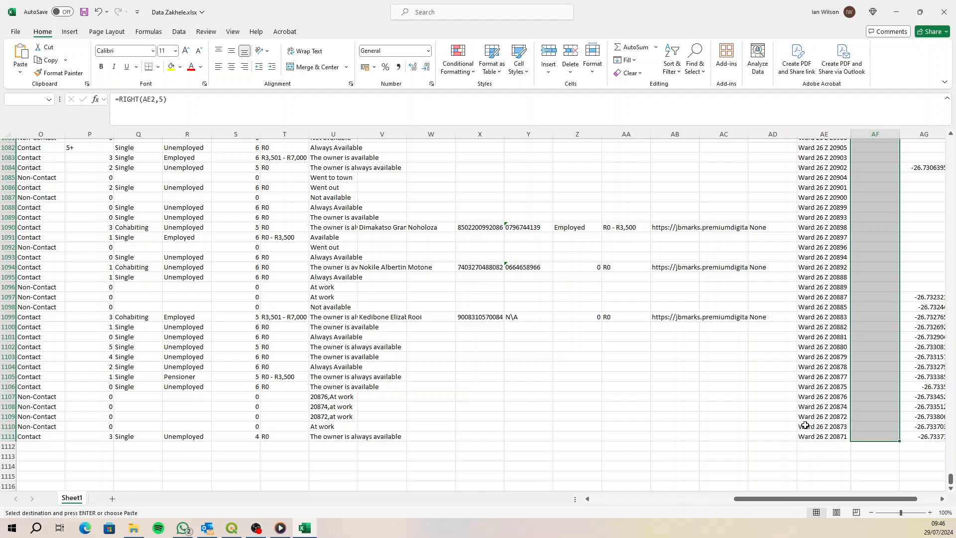
pyautogui.hotkey('ctrl', 'v')
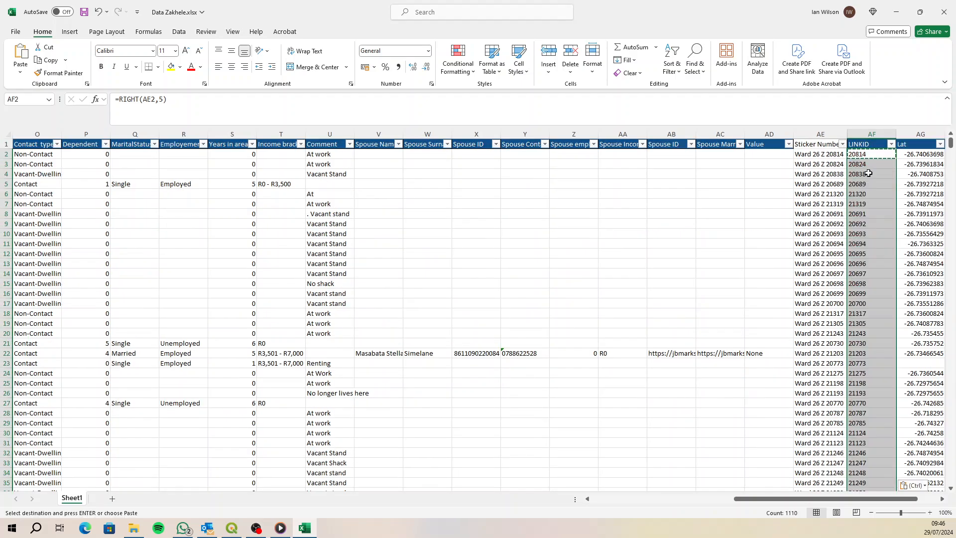
pyautogui.click(869, 173)
pyautogui.click(820, 145)
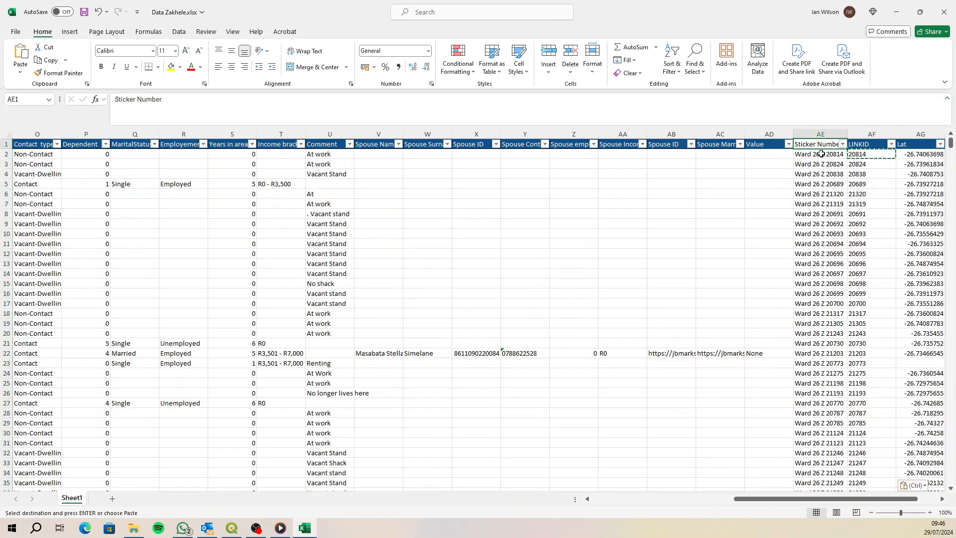
# Save and close the Data Zakhele.xlsx workbook, and switch to QGIS.
pyautogui.click(84, 14)
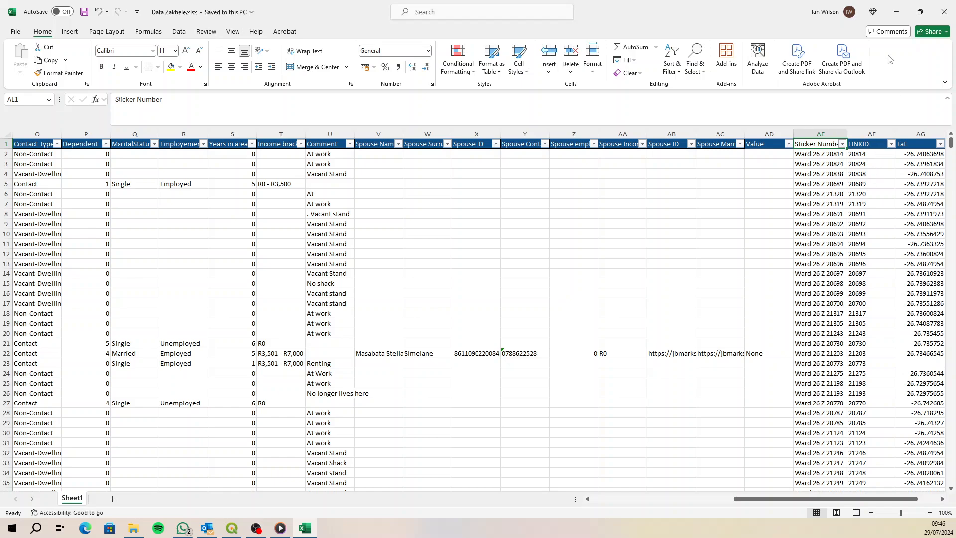
pyautogui.click(942, 13)
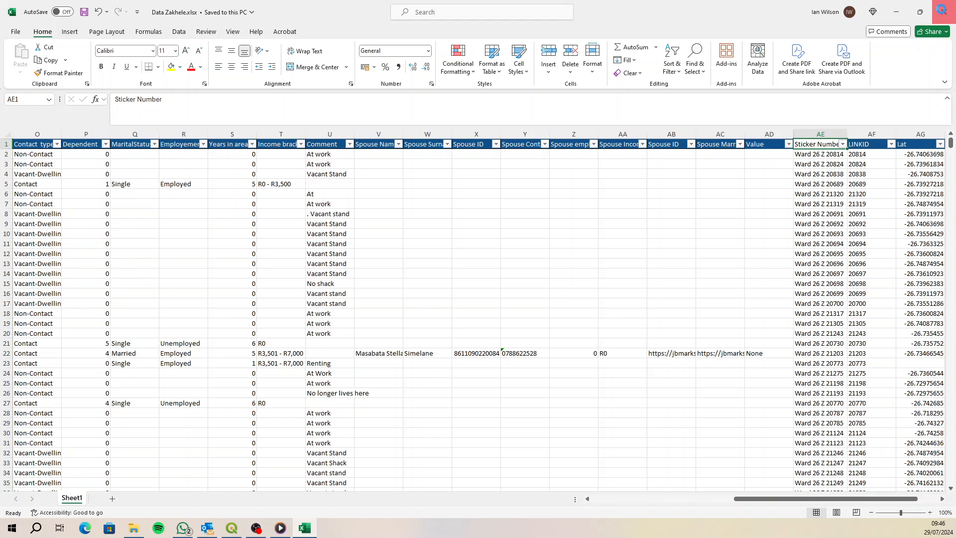
pyautogui.click(237, 535)
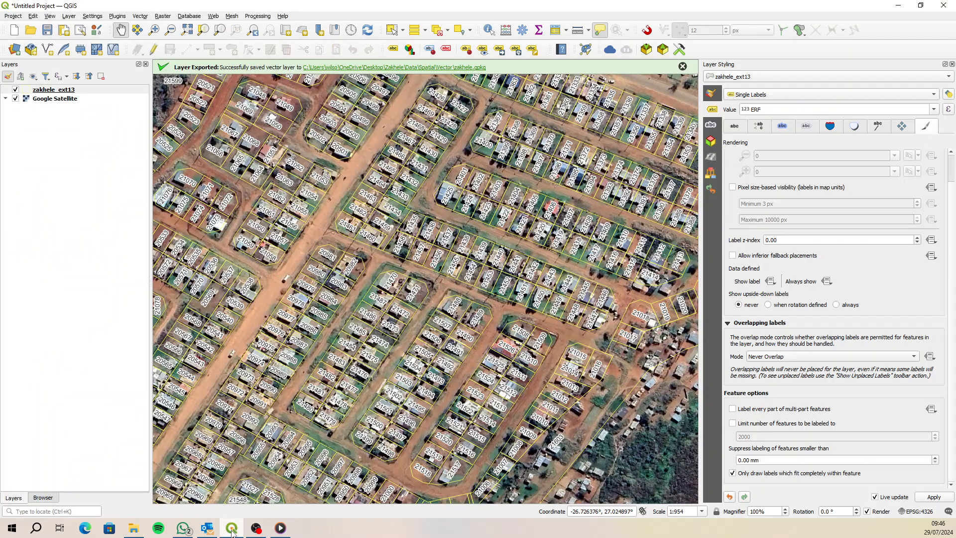
# Add Data Zakhele.xlsx from the project's Data\Tables folder as a vector dataset, setting the file filter to all files to find it.
pyautogui.click(14, 49)
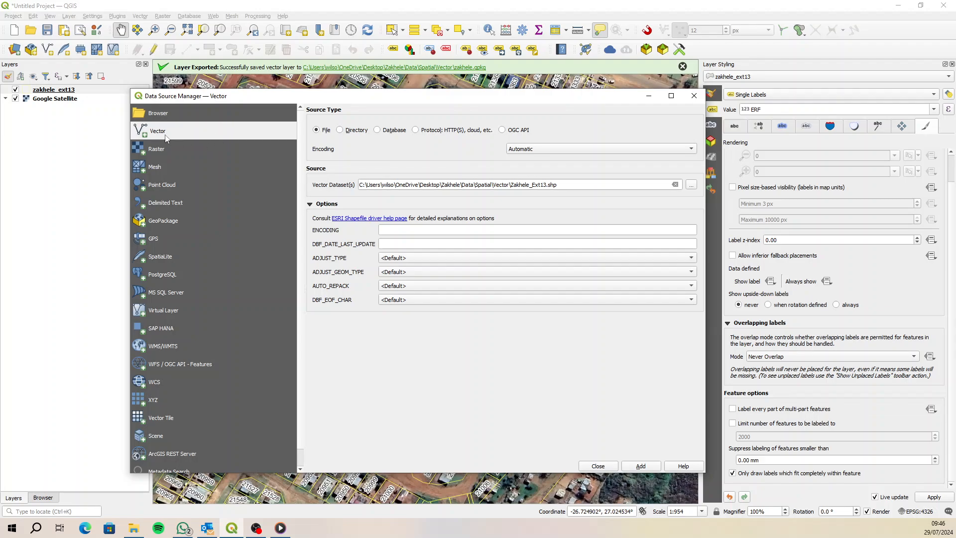
pyautogui.click(692, 186)
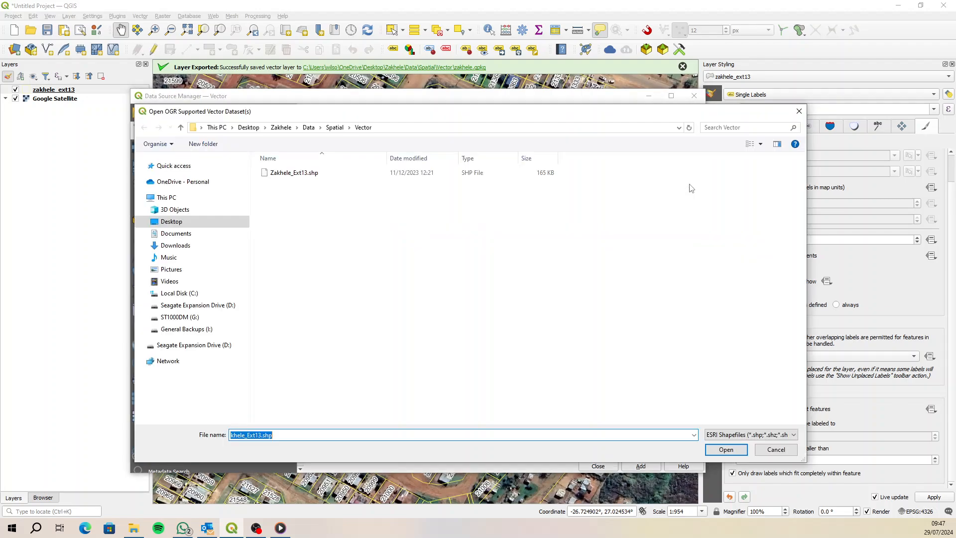
pyautogui.click(309, 128)
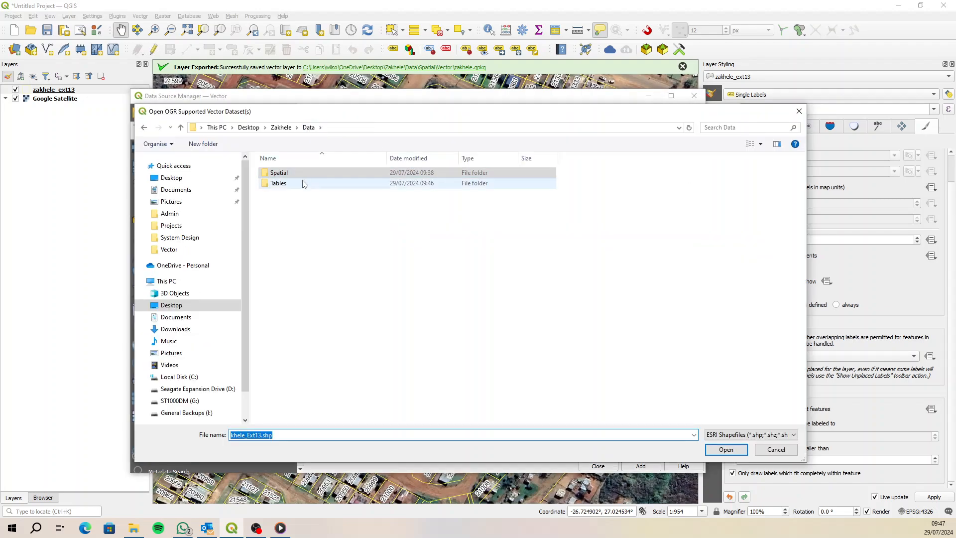
pyautogui.doubleClick(298, 183)
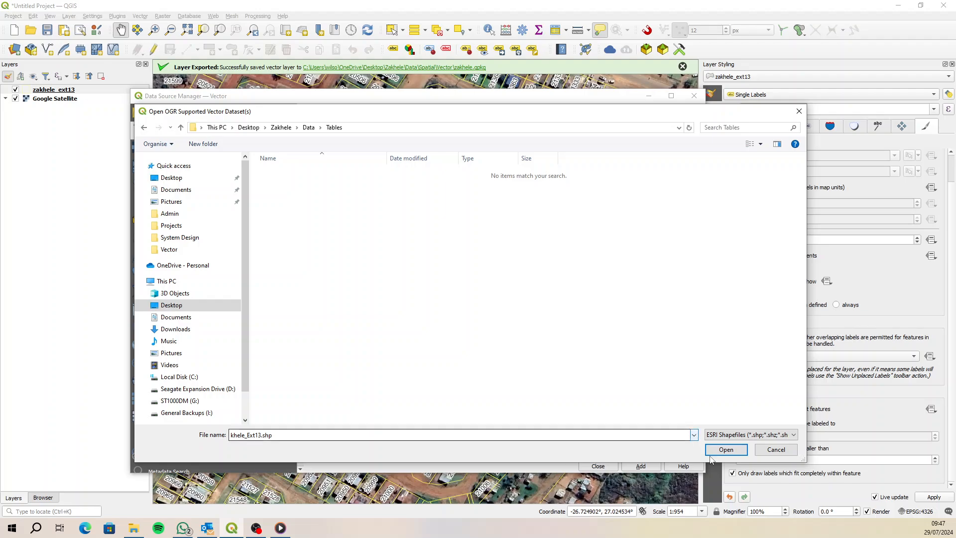
pyautogui.click(729, 436)
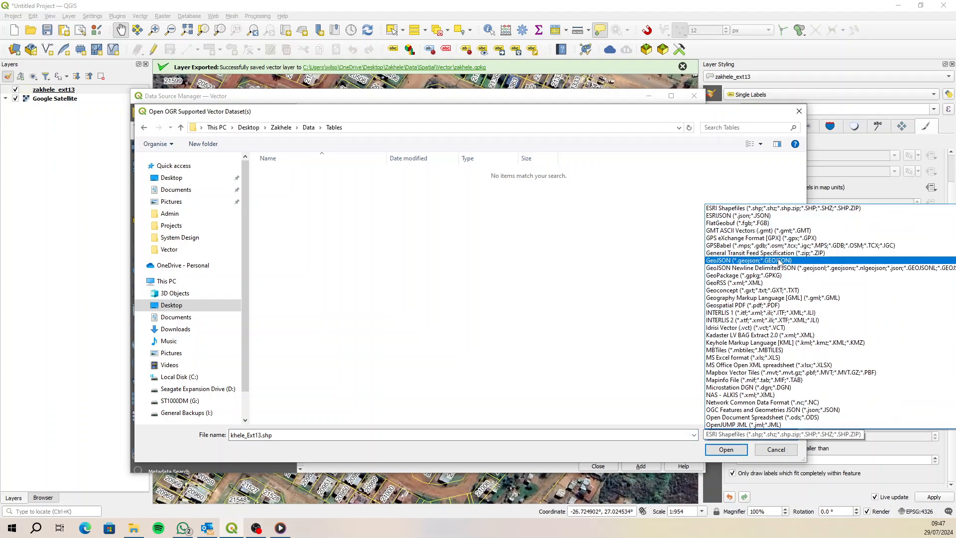
pyautogui.scroll(5, 727, 219)
pyautogui.click(721, 208)
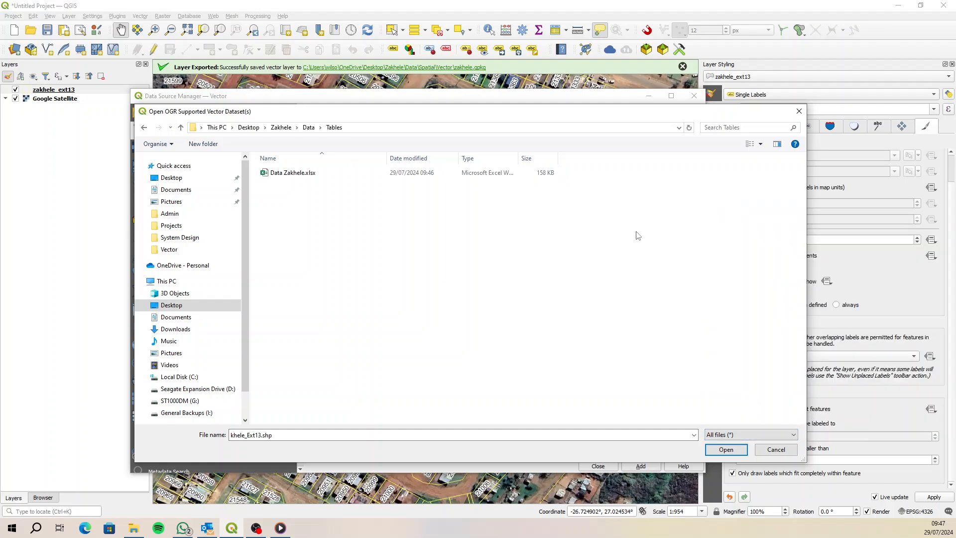
pyautogui.click(273, 175)
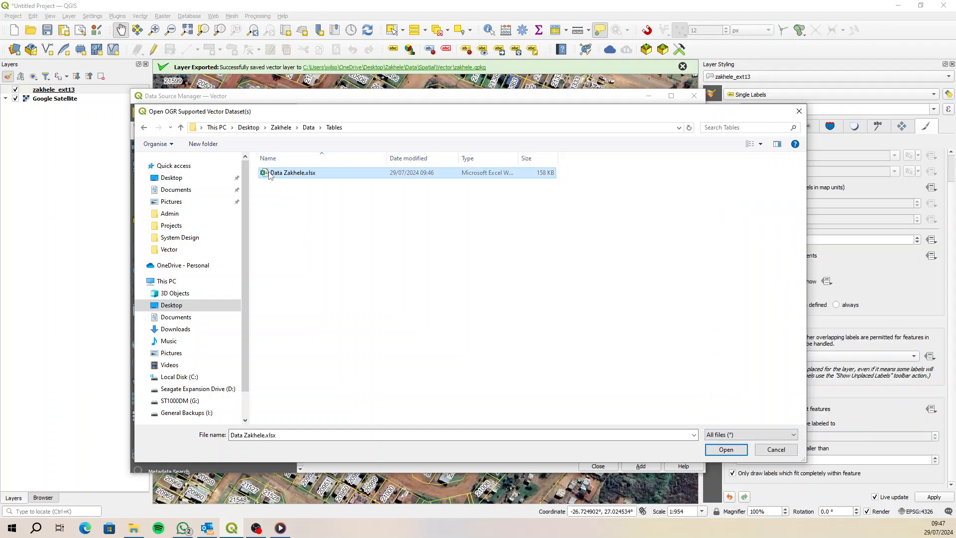
pyautogui.click(730, 451)
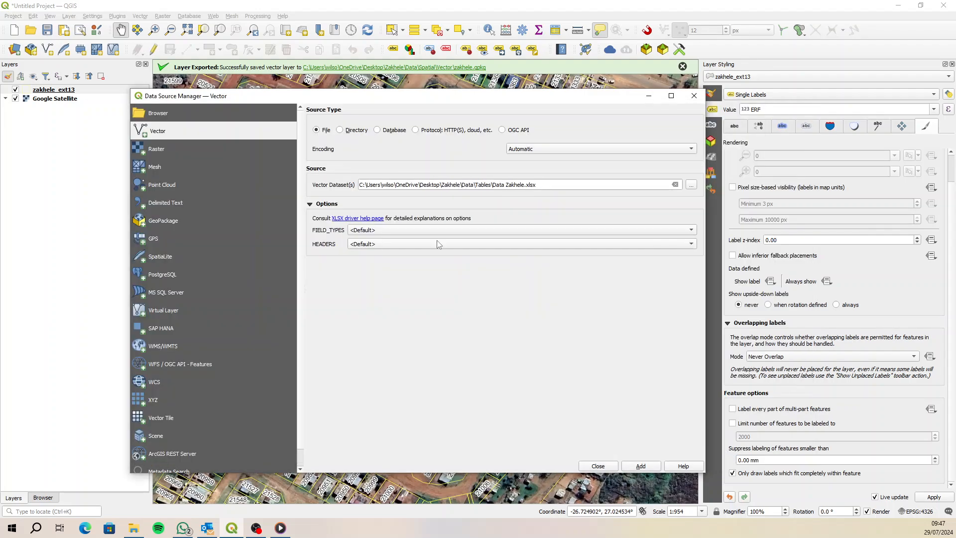
pyautogui.click(641, 466)
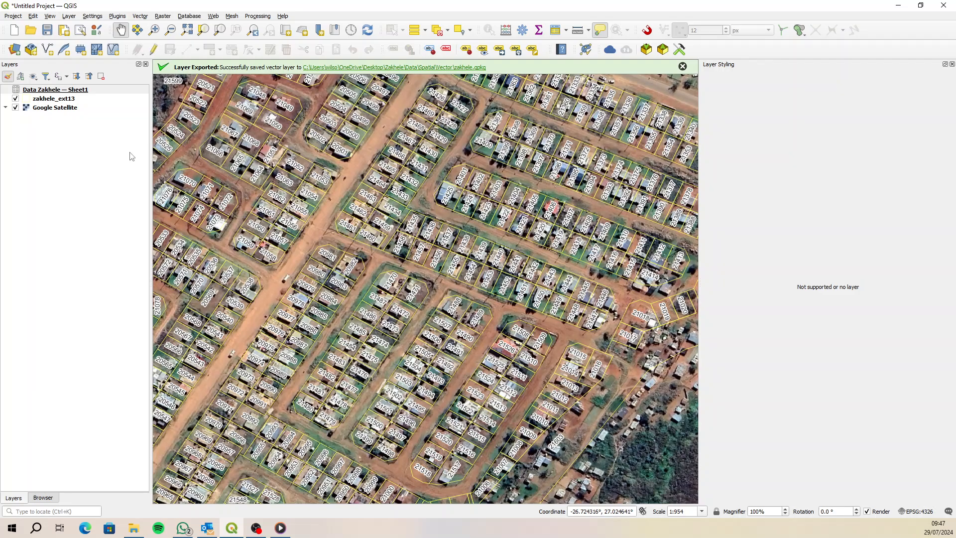
# Examine the attribute tables of Data Zakhele — Sheet1 and zakhele_ext13, comparing the Sticker Number and LINKID fields with the ERF field.
pyautogui.rightClick(55, 91)
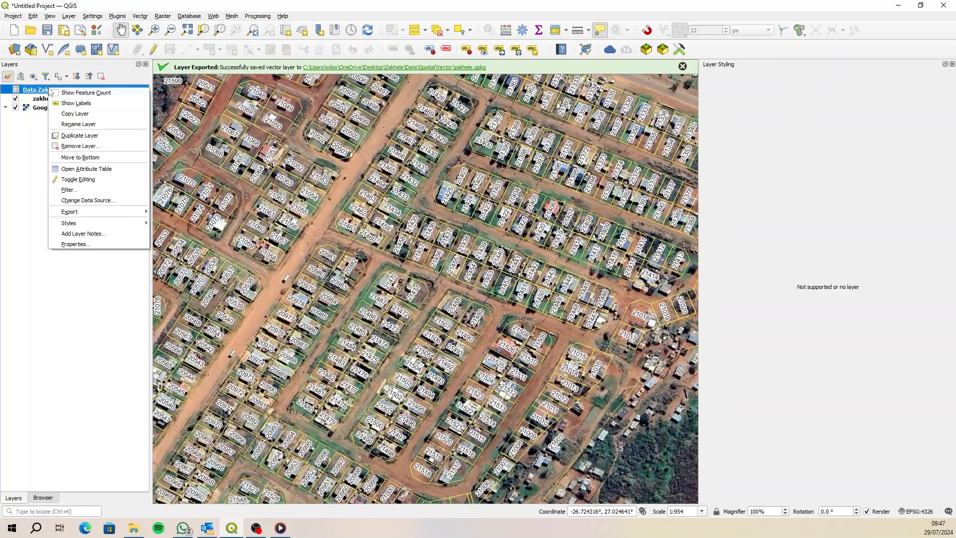
pyautogui.click(115, 168)
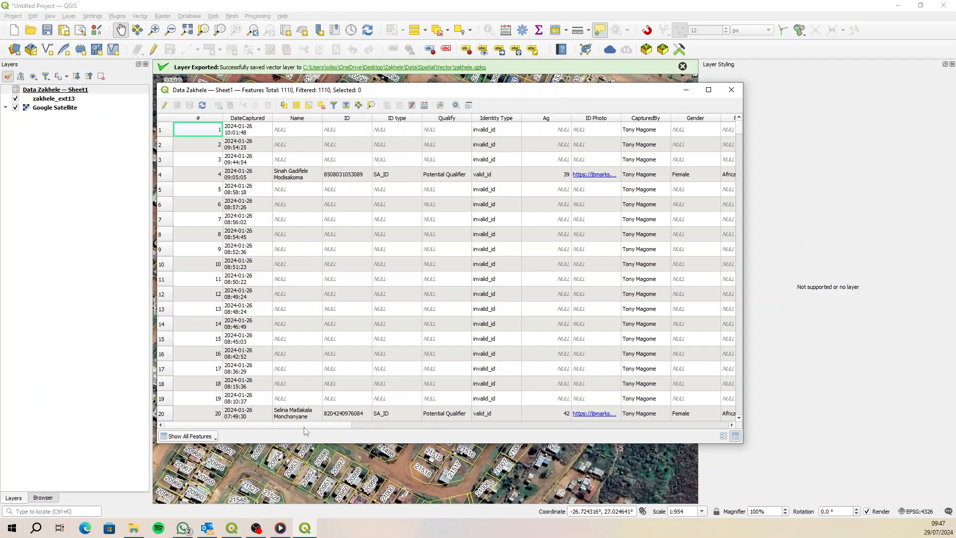
pyautogui.moveTo(305, 427); pyautogui.dragTo(492, 426)
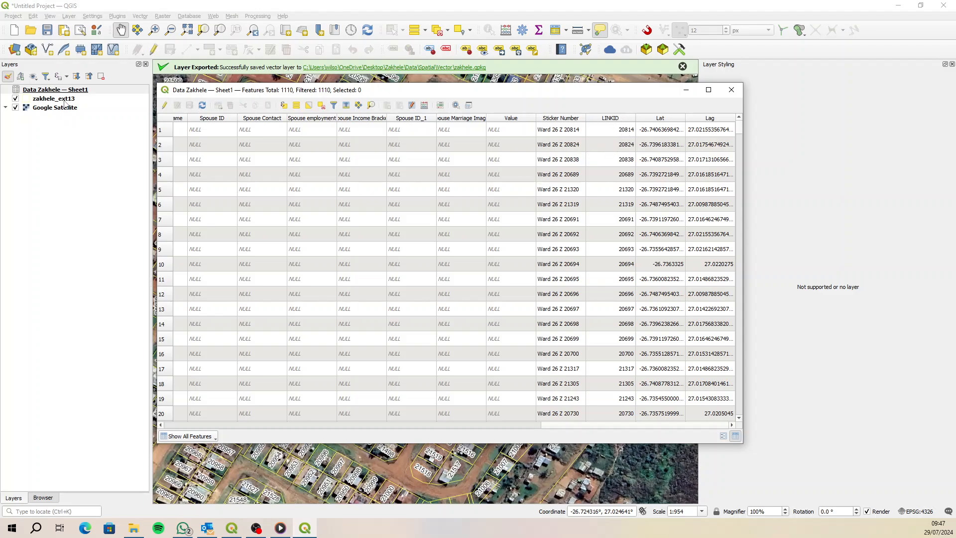
pyautogui.click(44, 98)
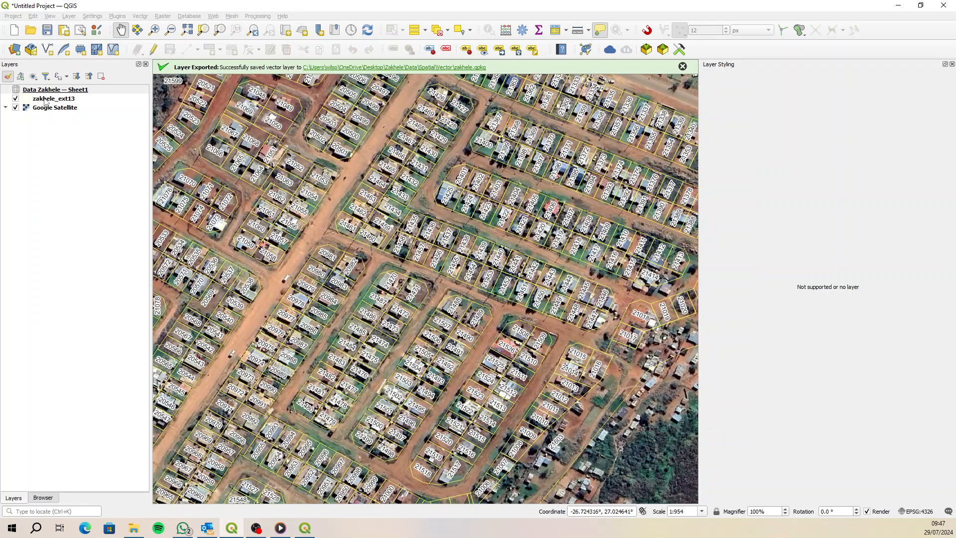
pyautogui.rightClick(43, 100)
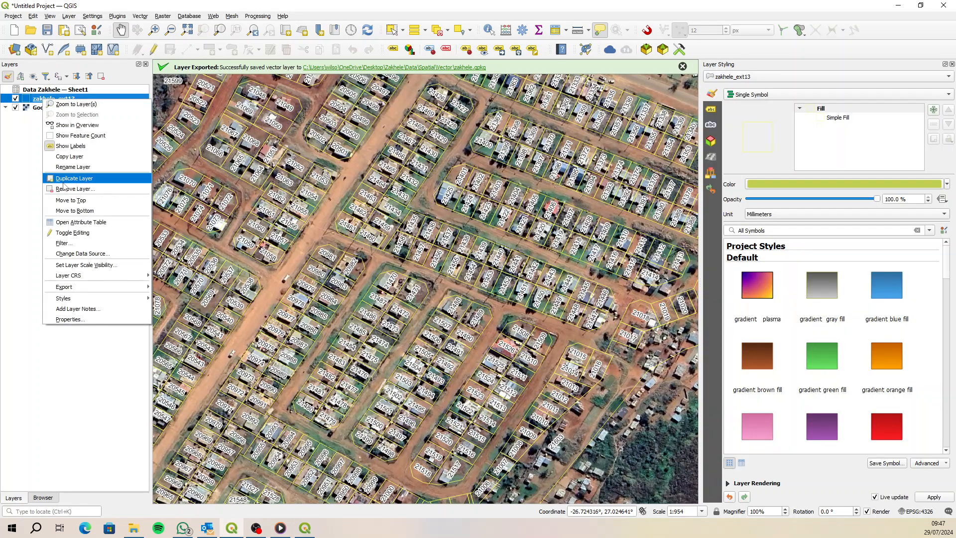
pyautogui.click(108, 227)
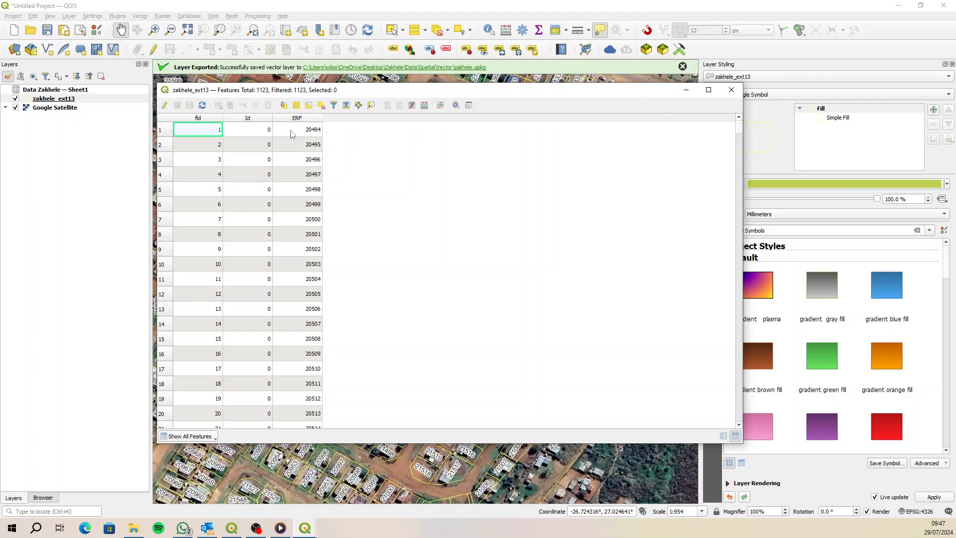
pyautogui.click(732, 89)
pyautogui.rightClick(88, 90)
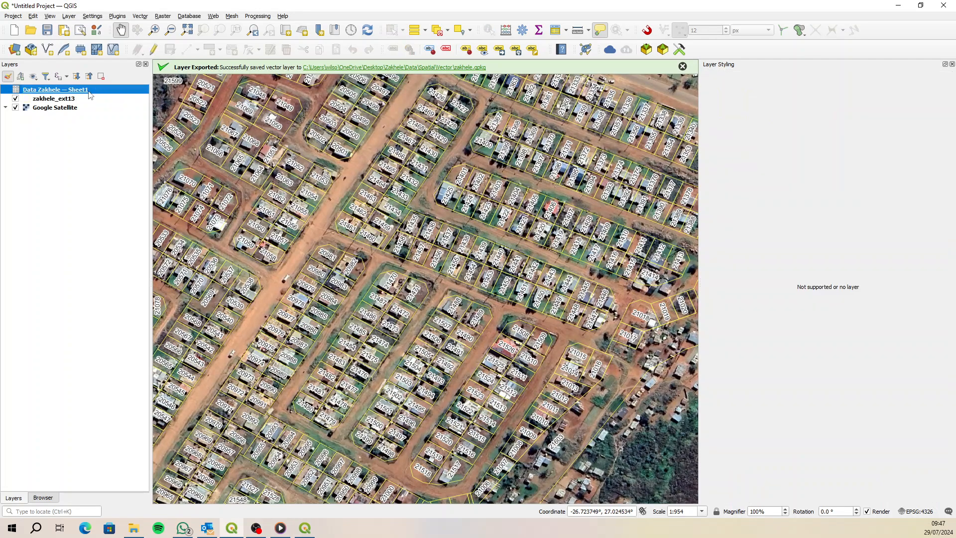
pyautogui.click(132, 172)
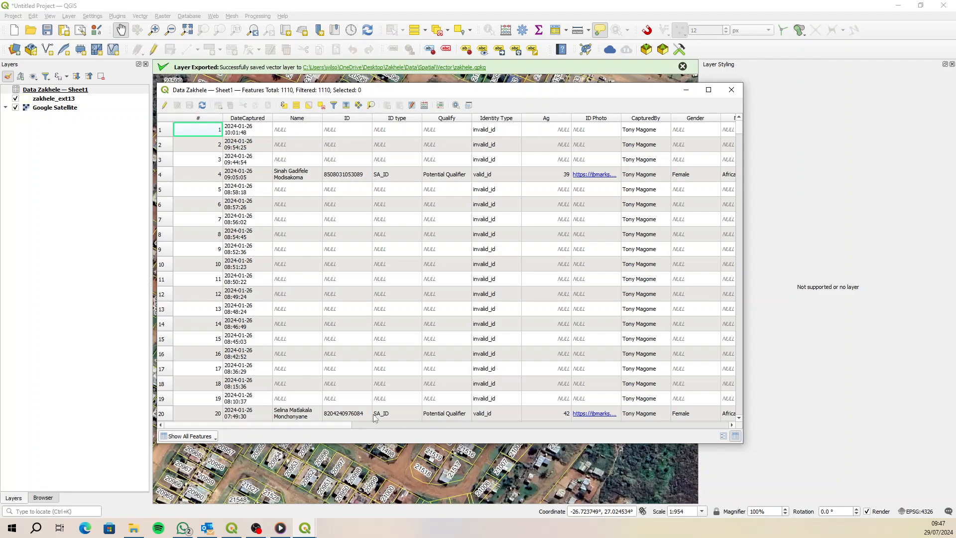
pyautogui.moveTo(326, 425); pyautogui.dragTo(528, 437)
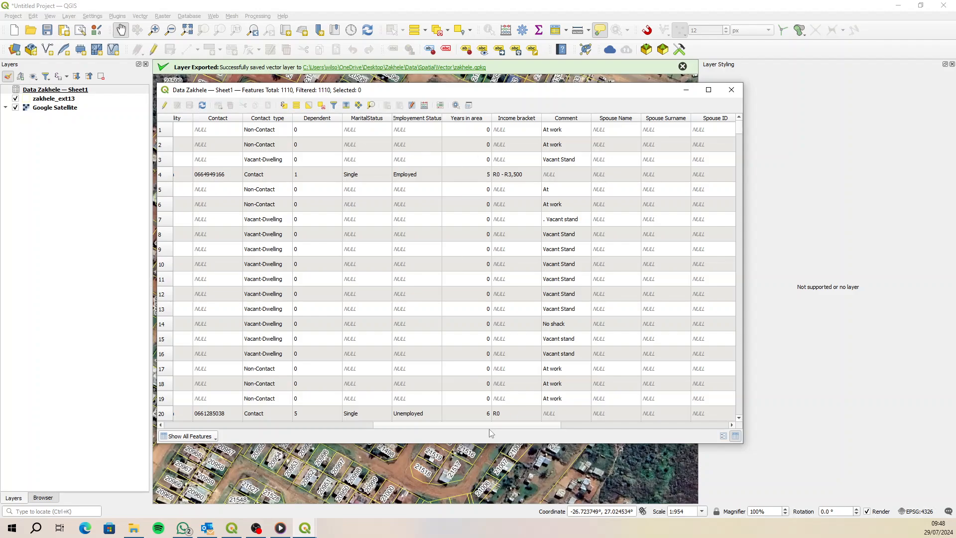
pyautogui.moveTo(485, 426); pyautogui.dragTo(655, 426)
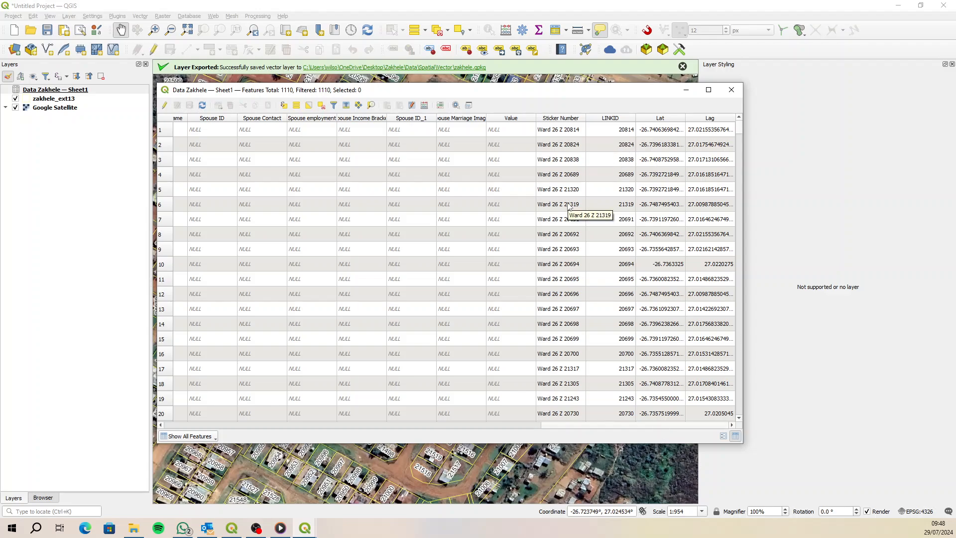
# Close the attribute table and begin a new vector join in the zakhele_ext13 layer's properties.
pyautogui.click(731, 92)
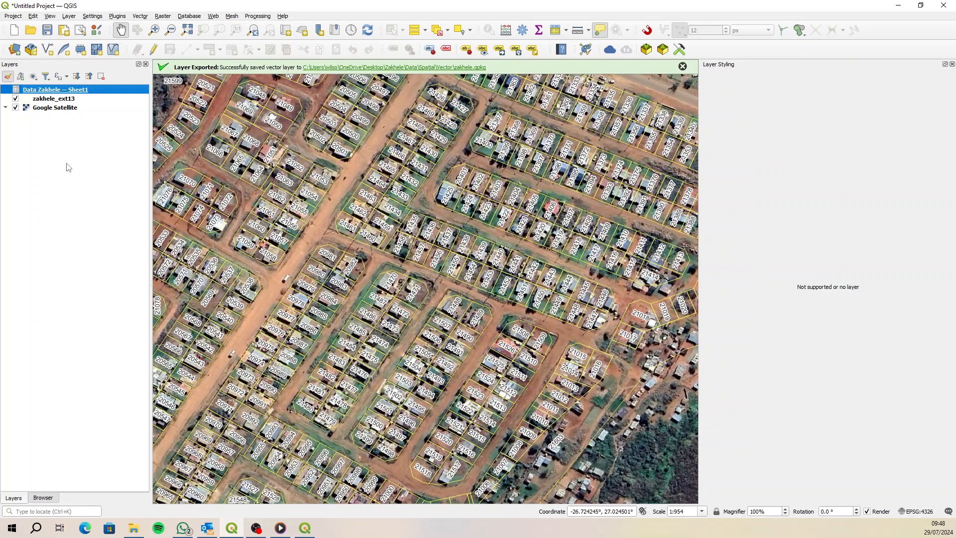
pyautogui.click(49, 100)
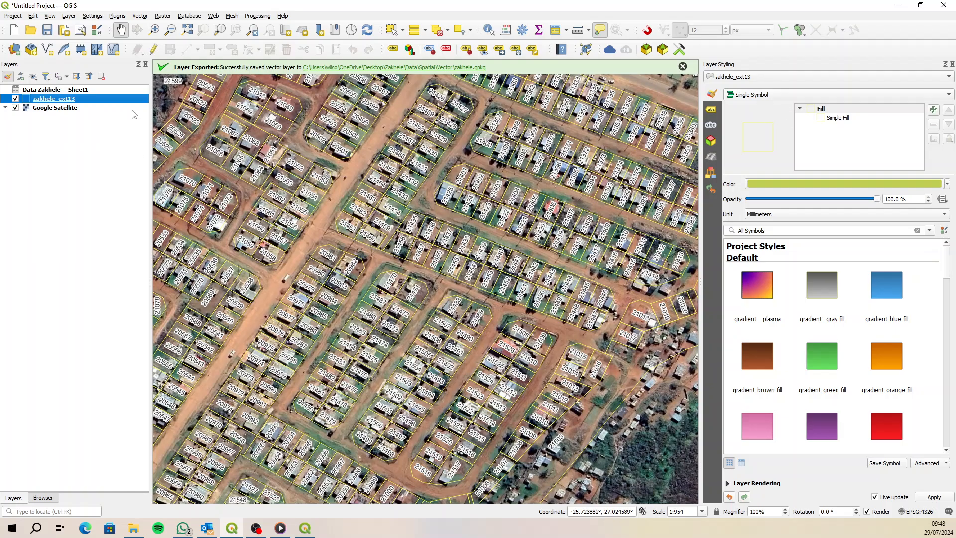
pyautogui.rightClick(60, 99)
pyautogui.click(140, 319)
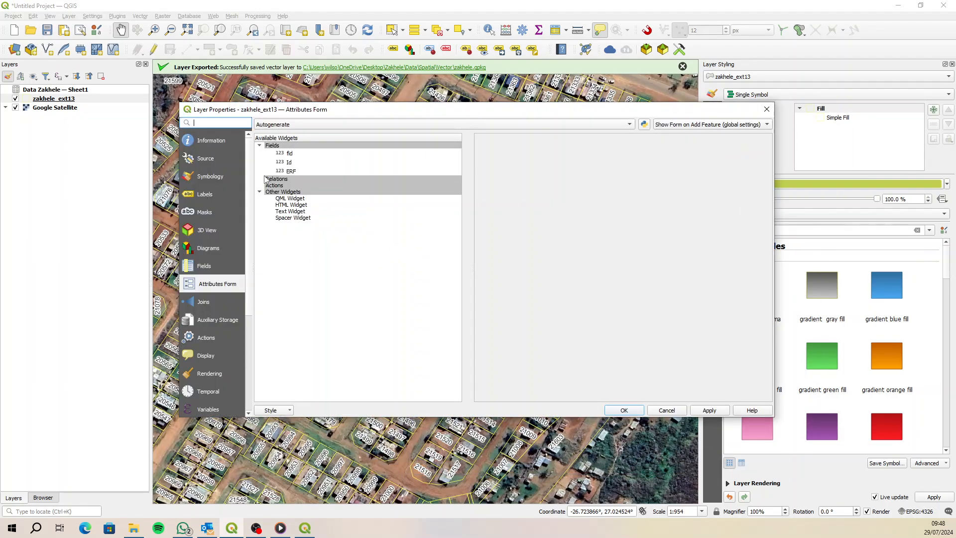
pyautogui.click(205, 302)
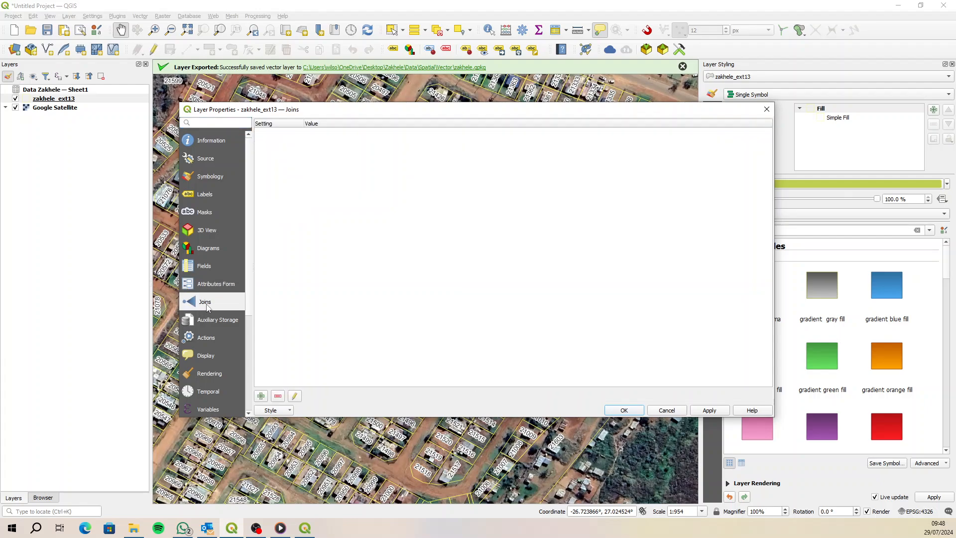
pyautogui.click(260, 397)
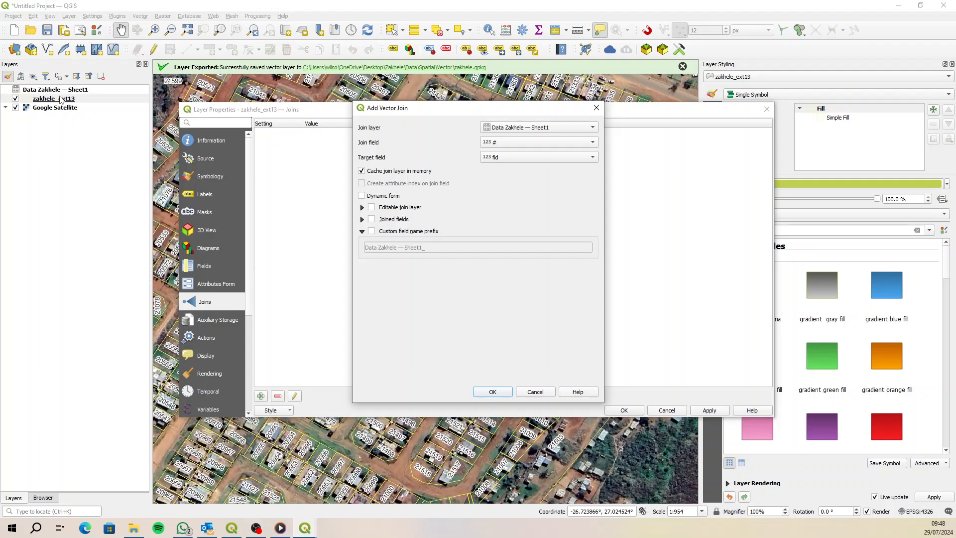
# Choose Data Zakhele — Sheet1 as the join layer, with LINKID as the join field and ERF as the target field.
pyautogui.click(553, 128)
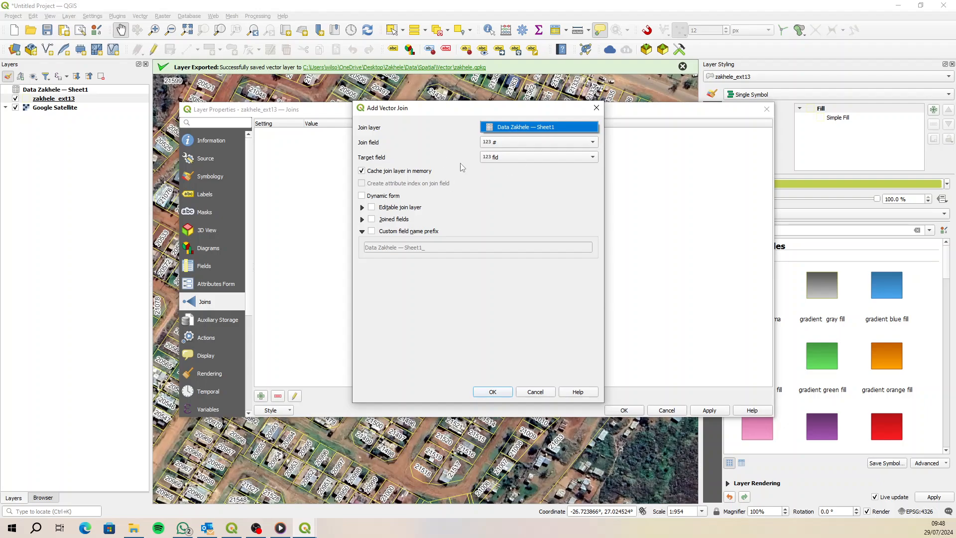
pyautogui.click(526, 144)
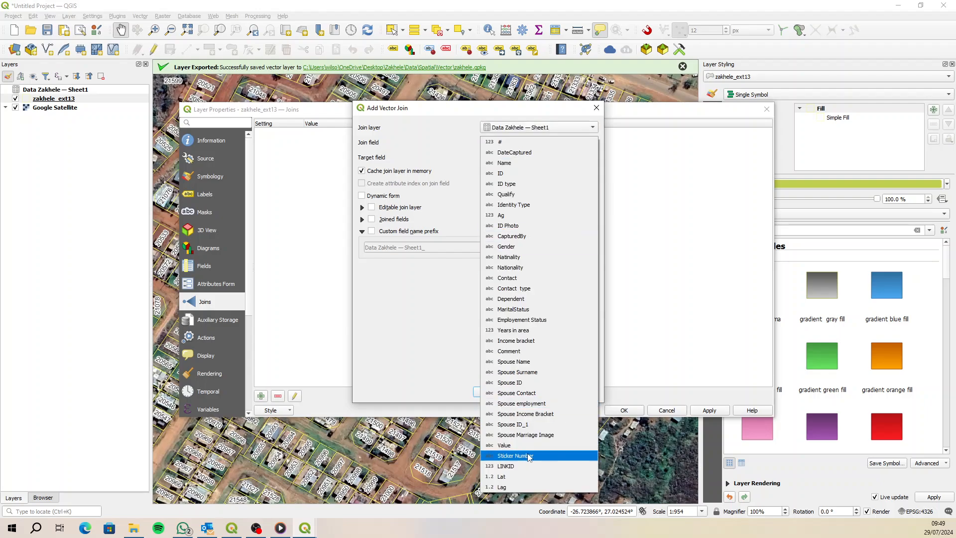
pyautogui.click(519, 467)
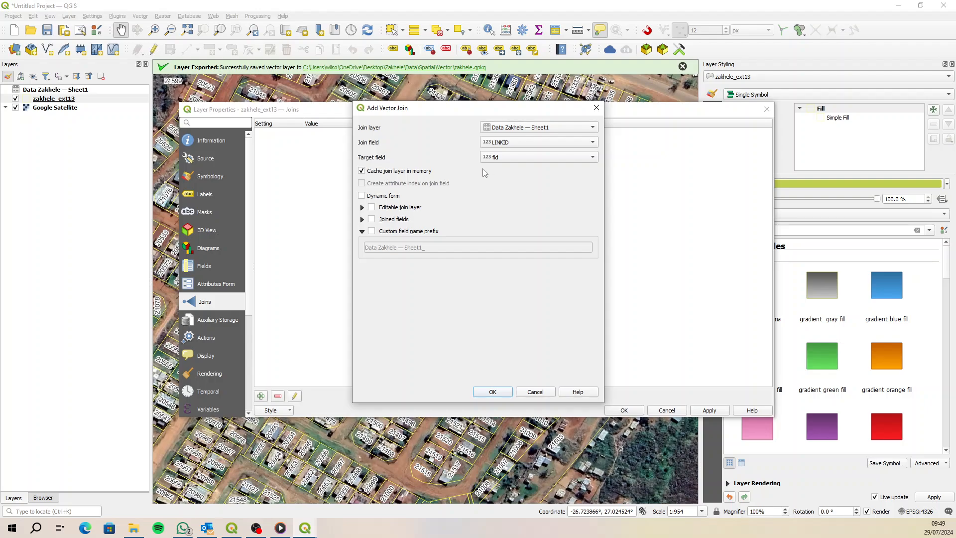
pyautogui.click(516, 159)
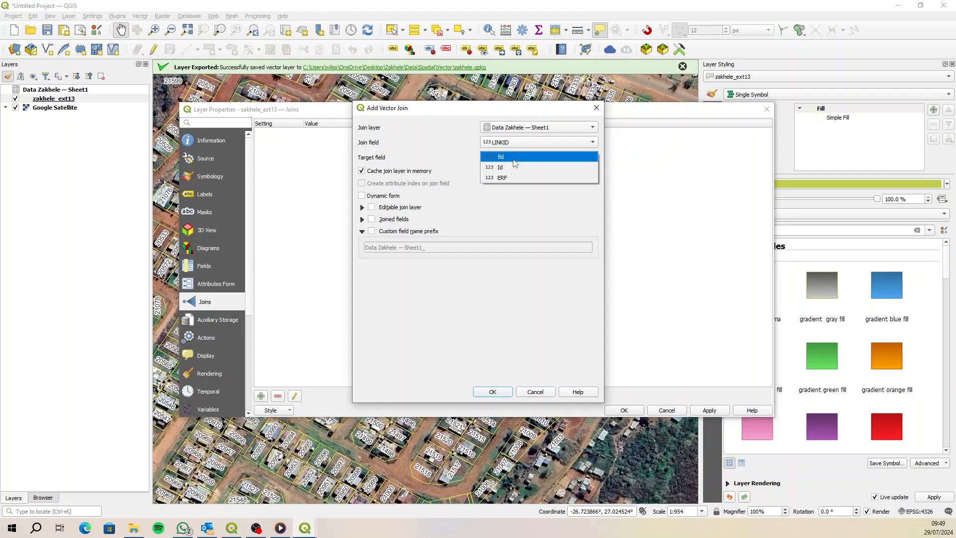
pyautogui.click(514, 180)
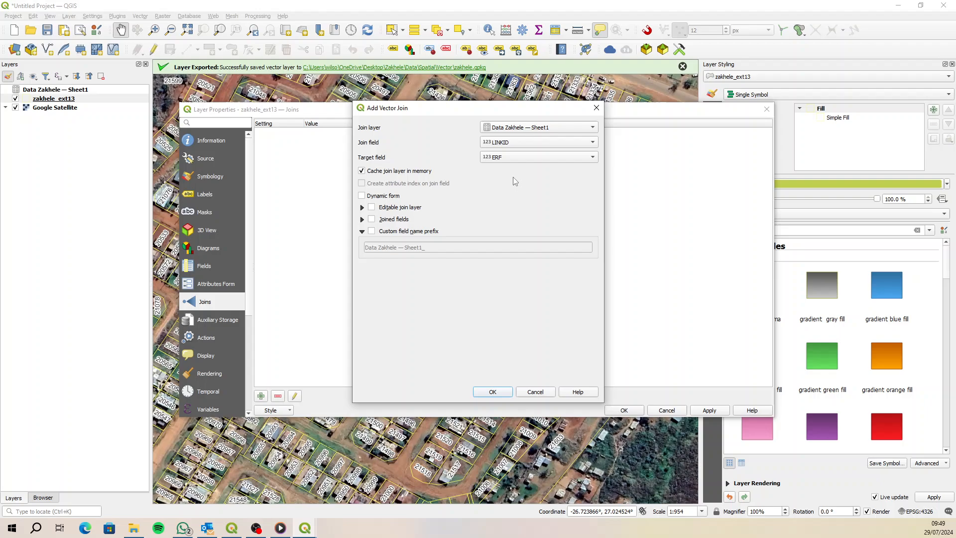
# Give the joined fields the custom name prefix "x." and apply the join to zakhele_ext13.
pyautogui.click(372, 231)
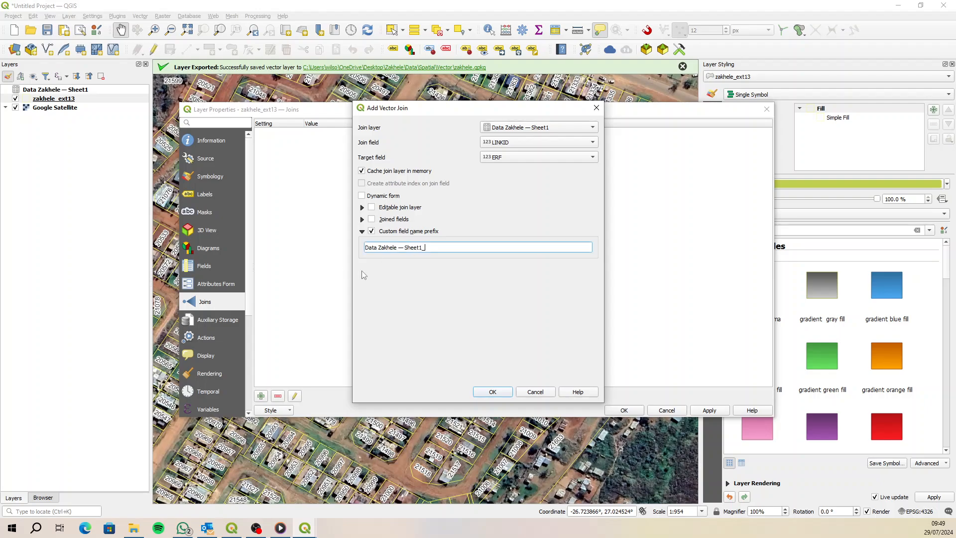
pyautogui.moveTo(425, 248); pyautogui.dragTo(294, 243)
pyautogui.write('x.')
pyautogui.click(506, 391)
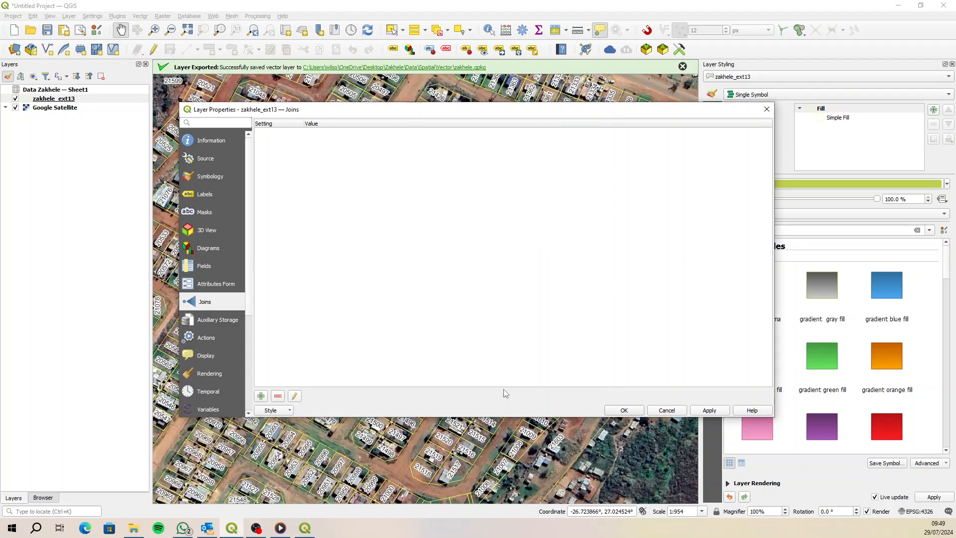
pyautogui.click(624, 411)
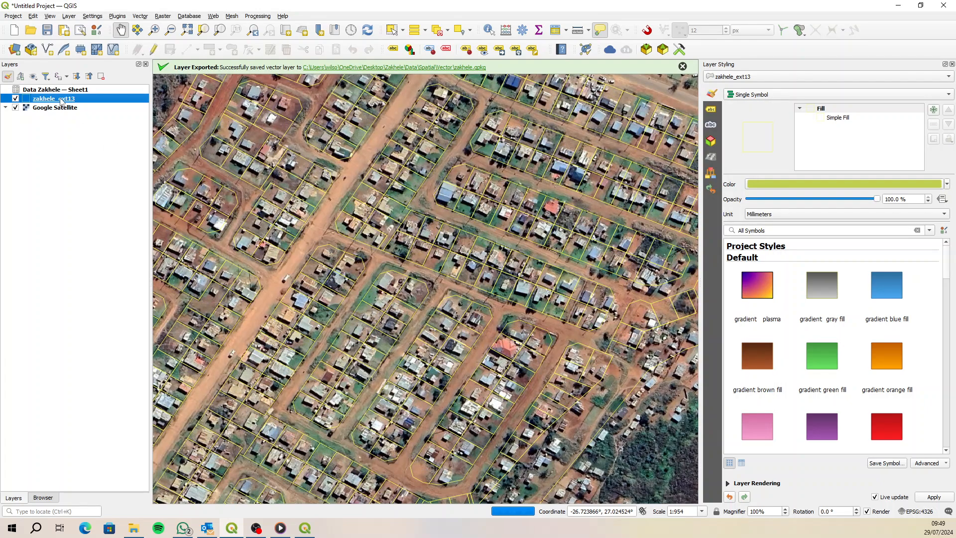
# Examine the joined survey fields in the zakhele_ext13 attribute table, widening the Employement Status and Contact type columns to read them.
pyautogui.rightClick(61, 100)
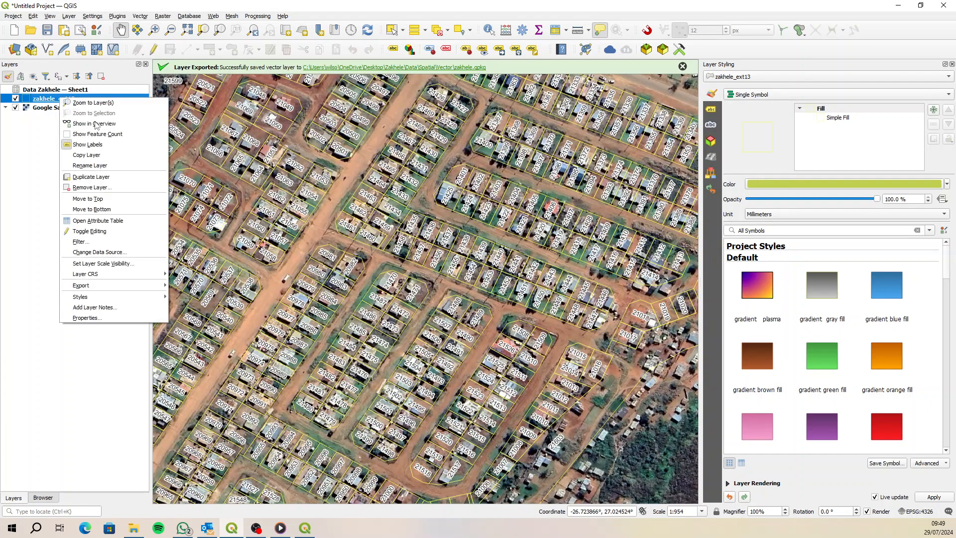
pyautogui.click(139, 223)
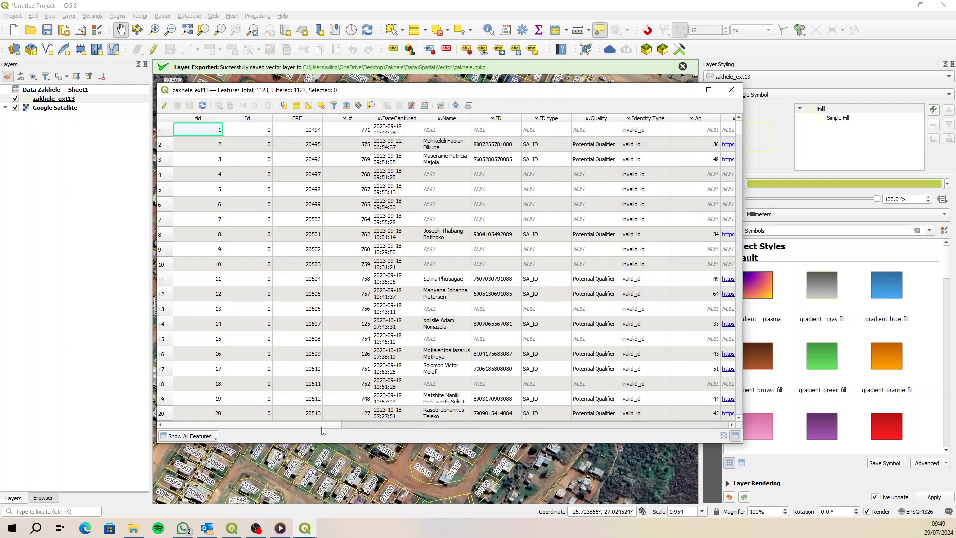
pyautogui.moveTo(321, 427); pyautogui.dragTo(716, 428)
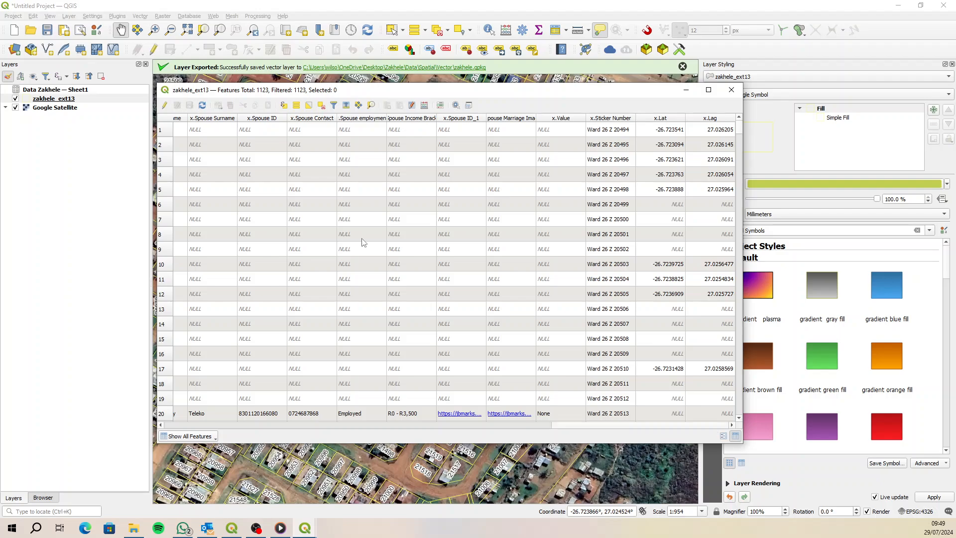
pyautogui.click(40, 90)
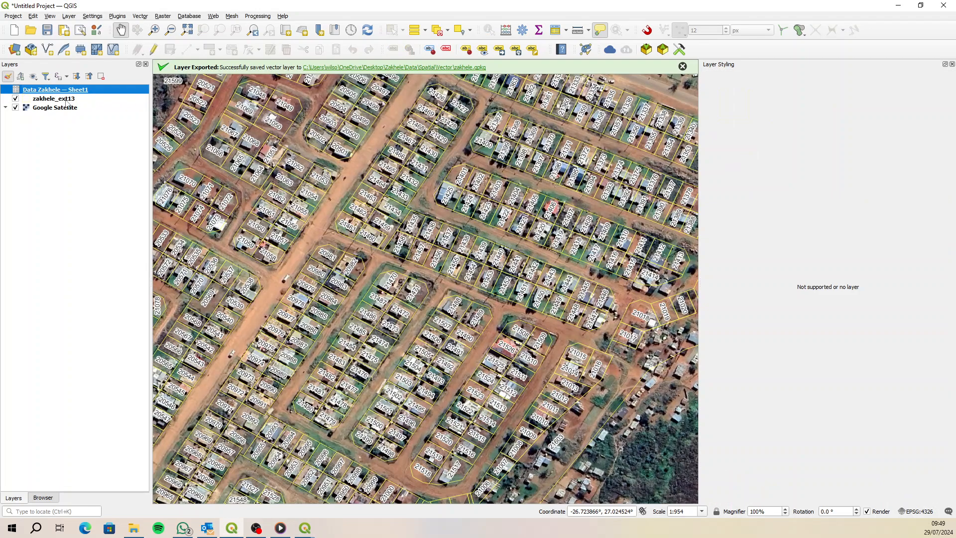
pyautogui.click(60, 99)
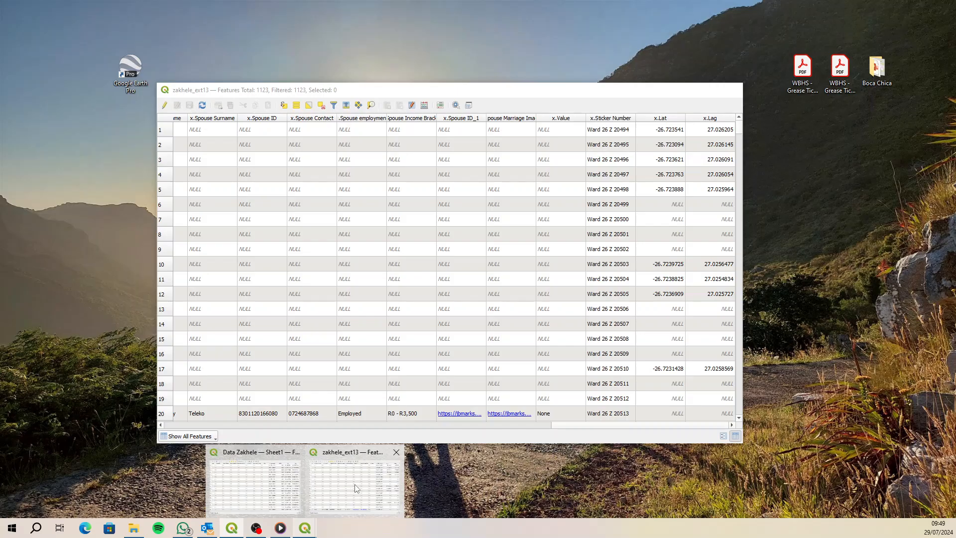
pyautogui.click(356, 473)
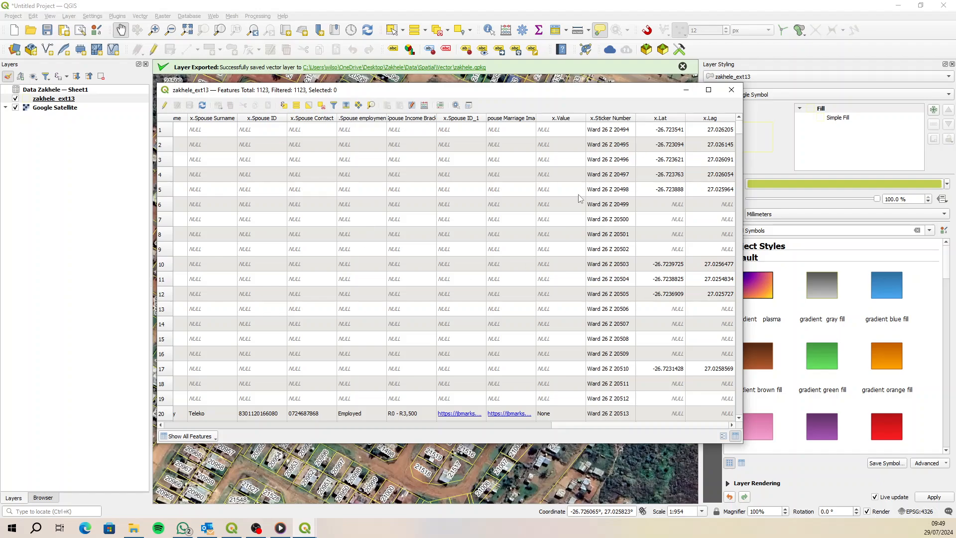
pyautogui.moveTo(579, 425); pyautogui.dragTo(418, 431)
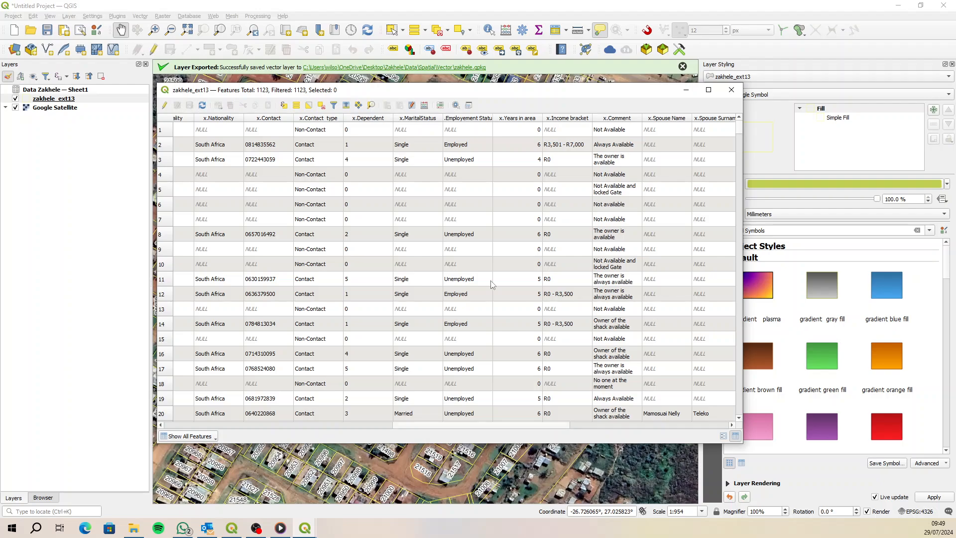
pyautogui.moveTo(493, 117); pyautogui.dragTo(566, 119)
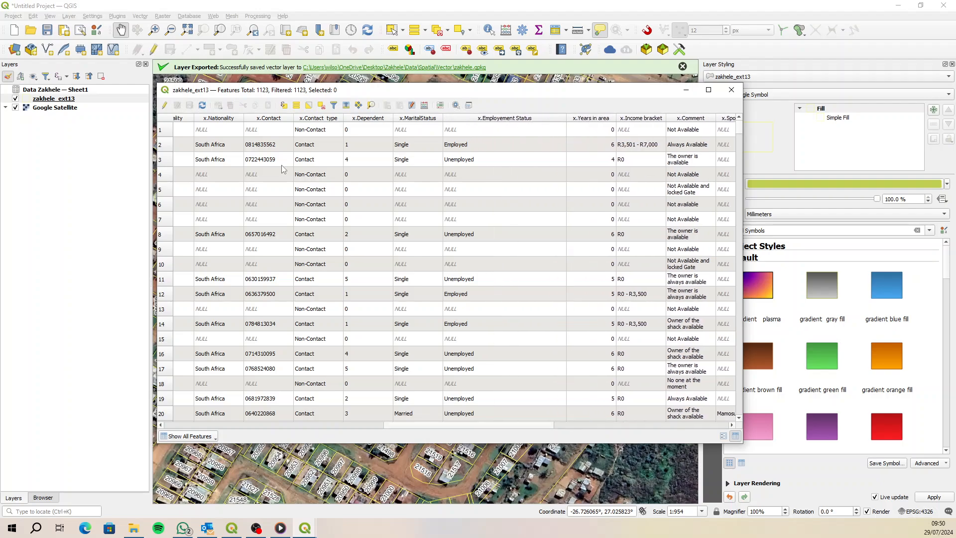
pyautogui.moveTo(344, 120); pyautogui.dragTo(372, 120)
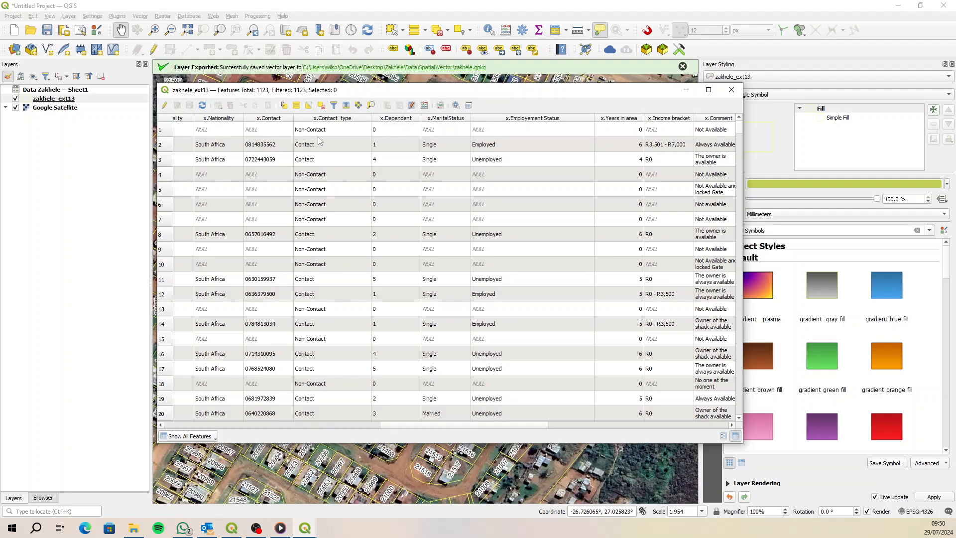
pyautogui.click(731, 90)
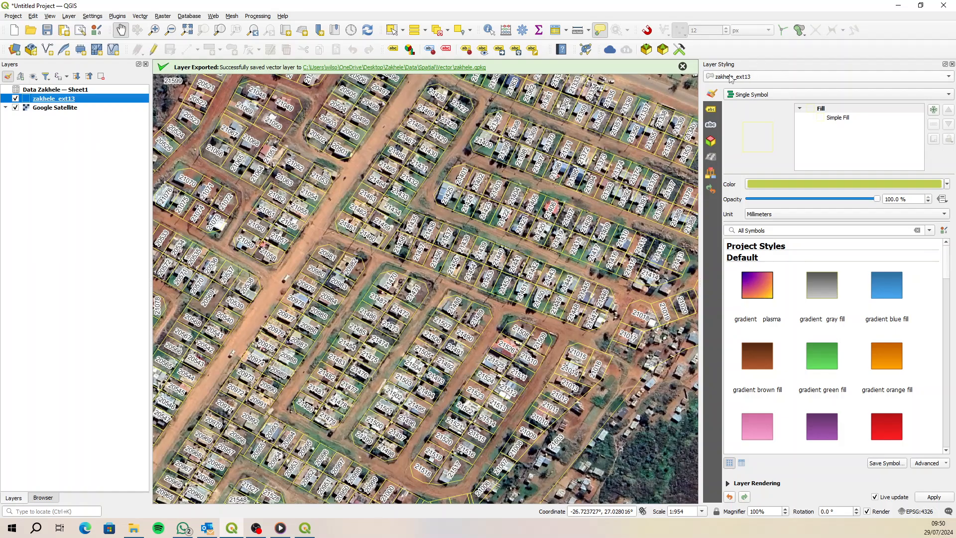
# Switch the zakhele_ext13 symbology to Categorized, using x.Contact type as the value field.
pyautogui.click(776, 95)
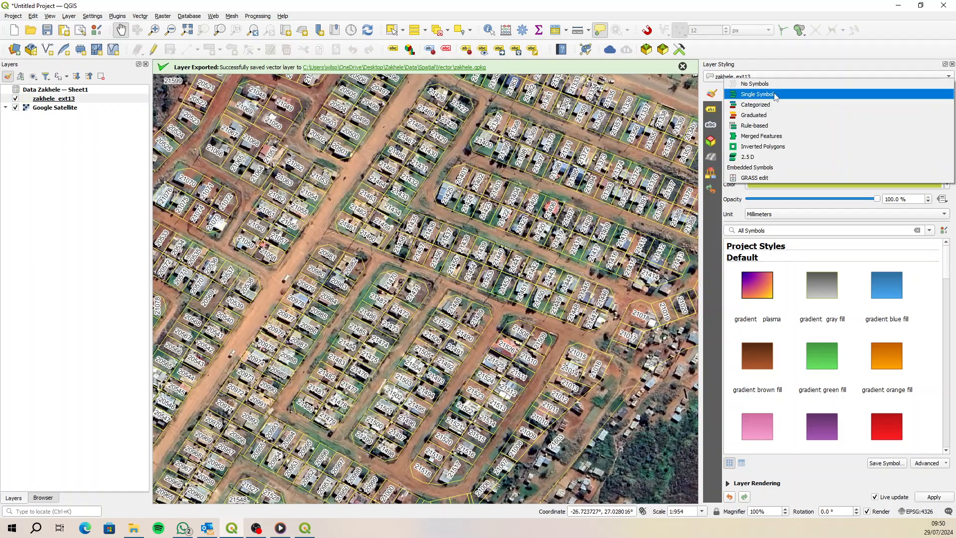
pyautogui.click(769, 105)
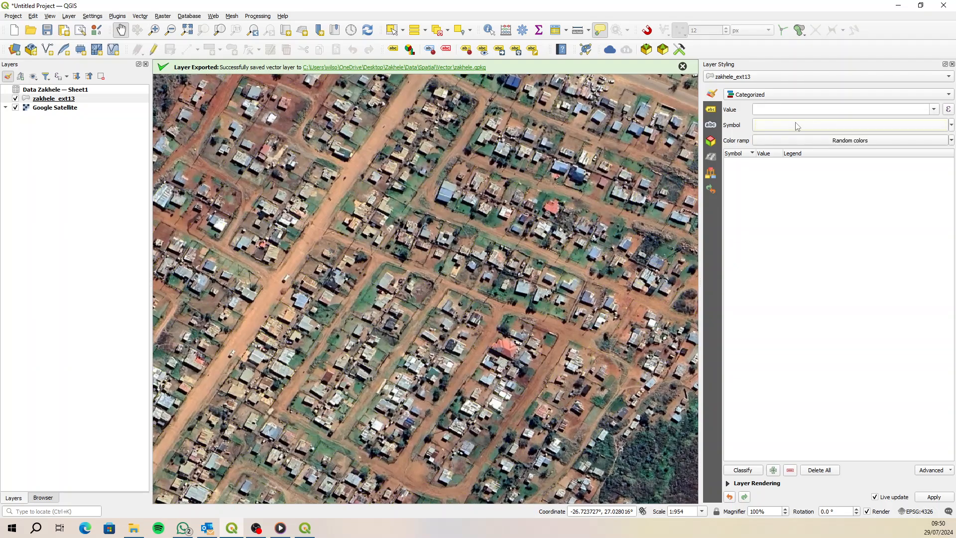
pyautogui.click(935, 112)
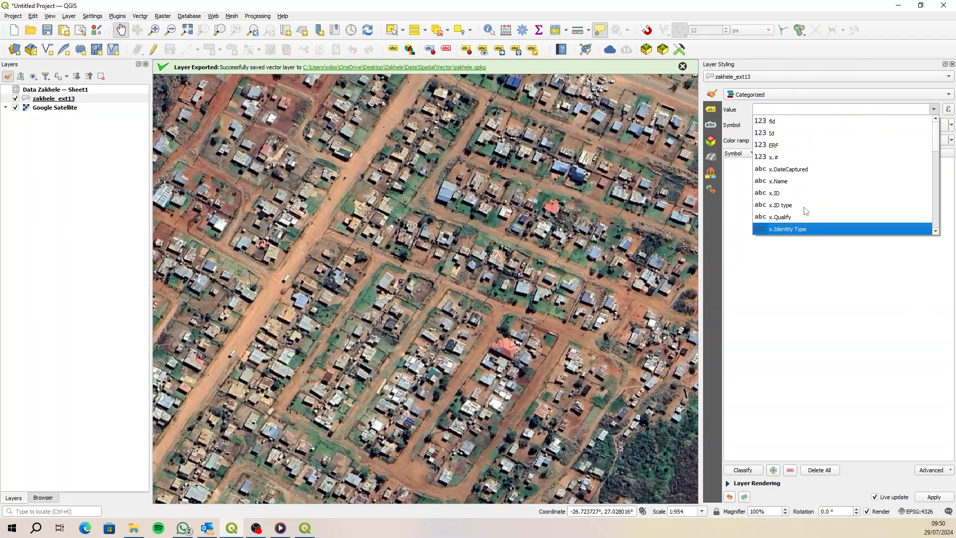
pyautogui.scroll(-2, 825, 206)
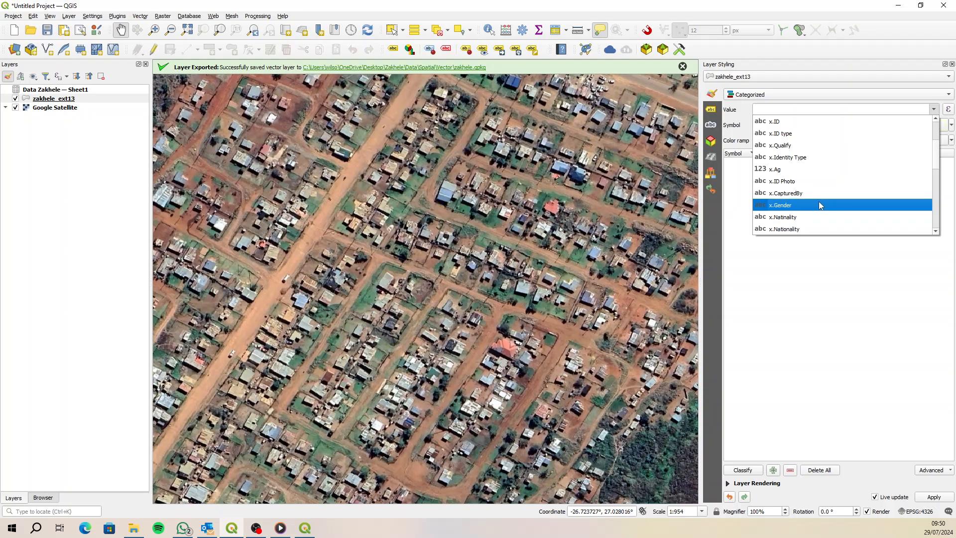
pyautogui.scroll(-3, 831, 200)
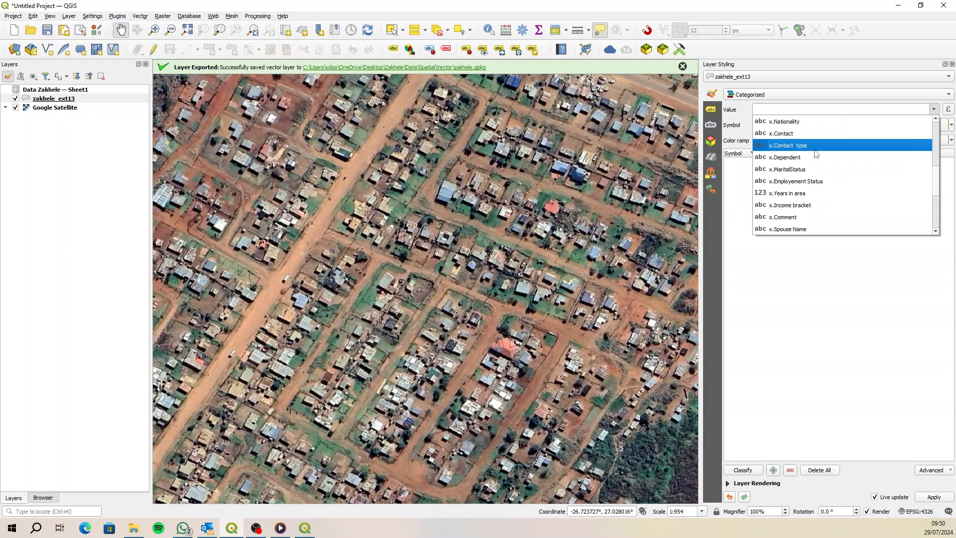
pyautogui.click(797, 148)
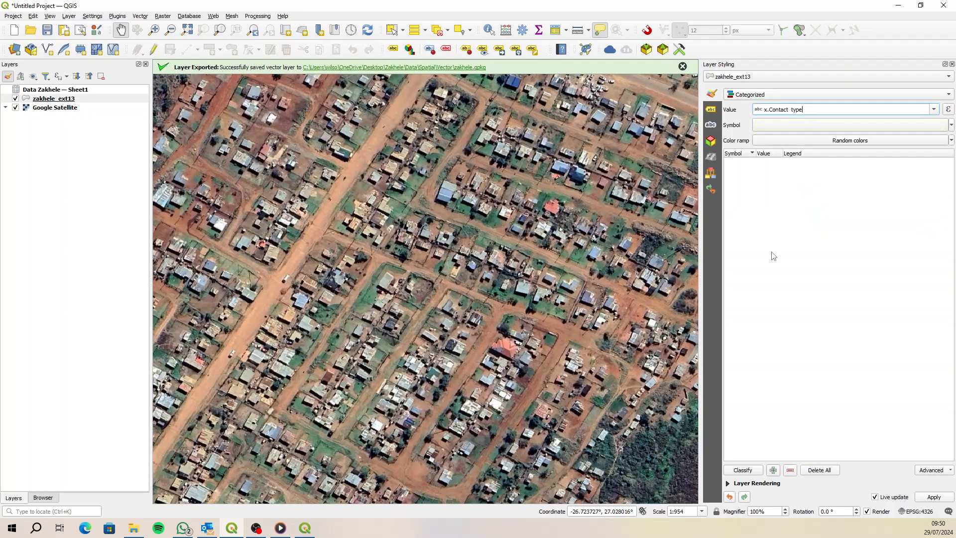
# Set the base symbol to simple green fill and classify the contact types, widening the category list's Value column.
pyautogui.click(851, 129)
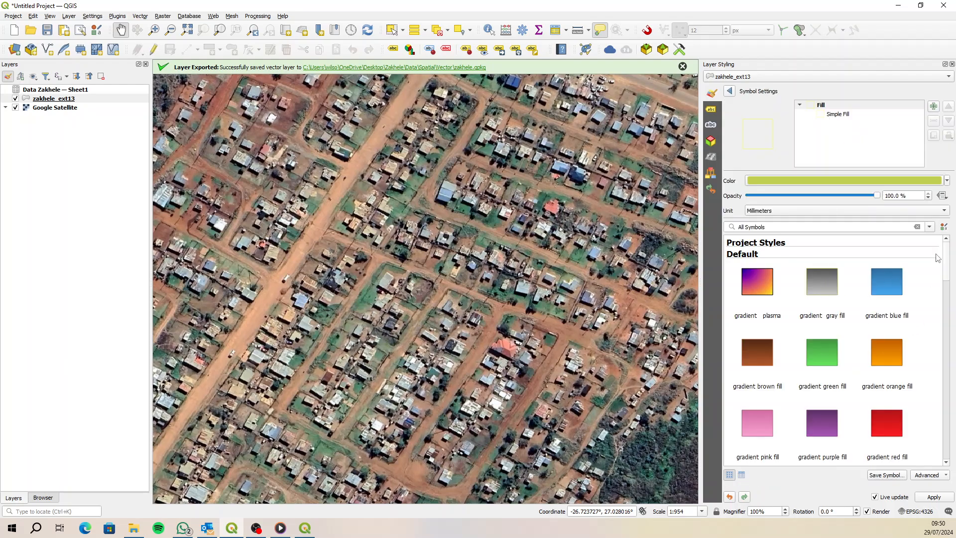
pyautogui.scroll(-1, 949, 267)
pyautogui.moveTo(949, 267); pyautogui.dragTo(946, 403)
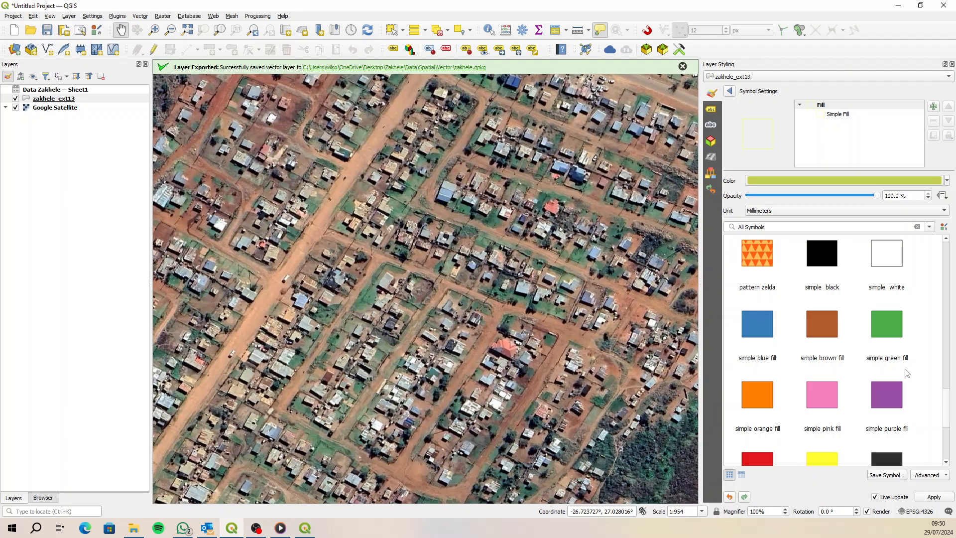
pyautogui.click(884, 324)
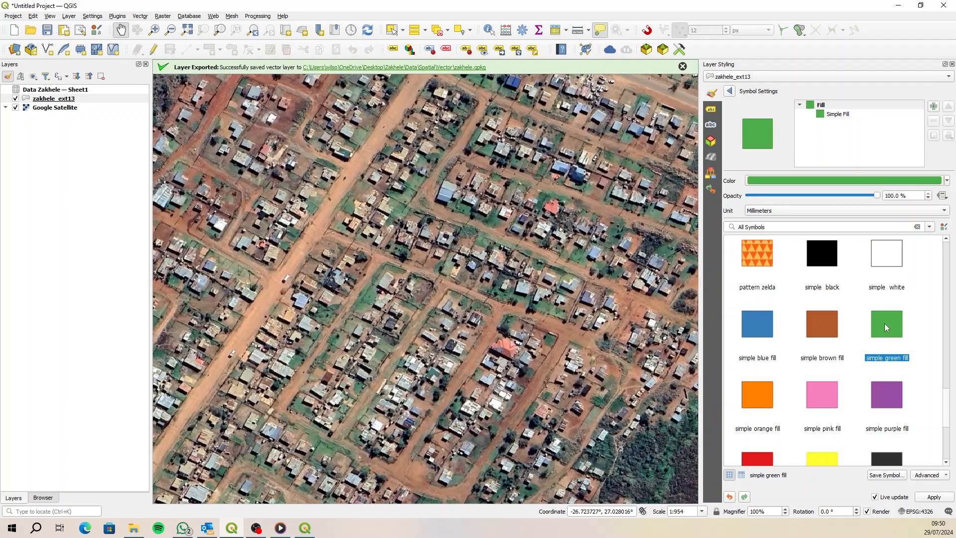
pyautogui.click(730, 91)
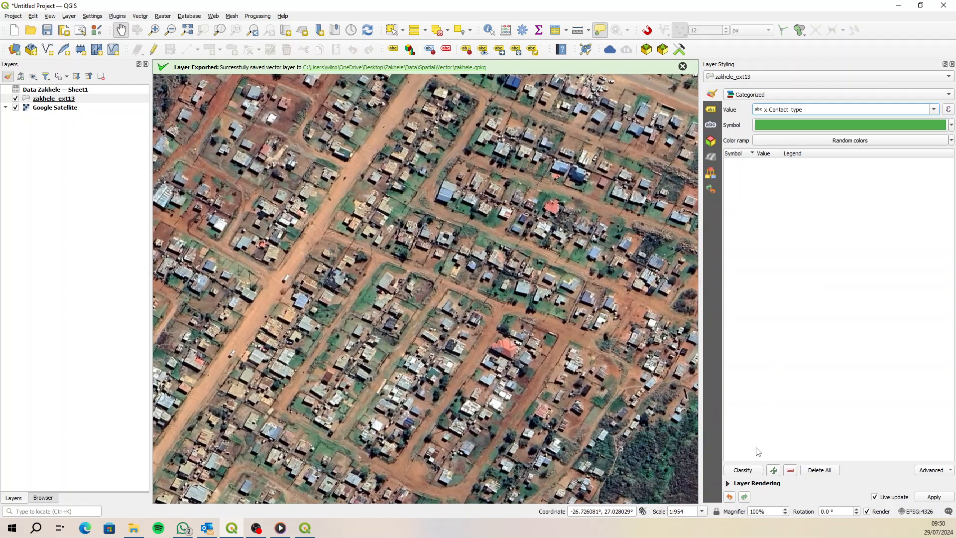
pyautogui.click(742, 470)
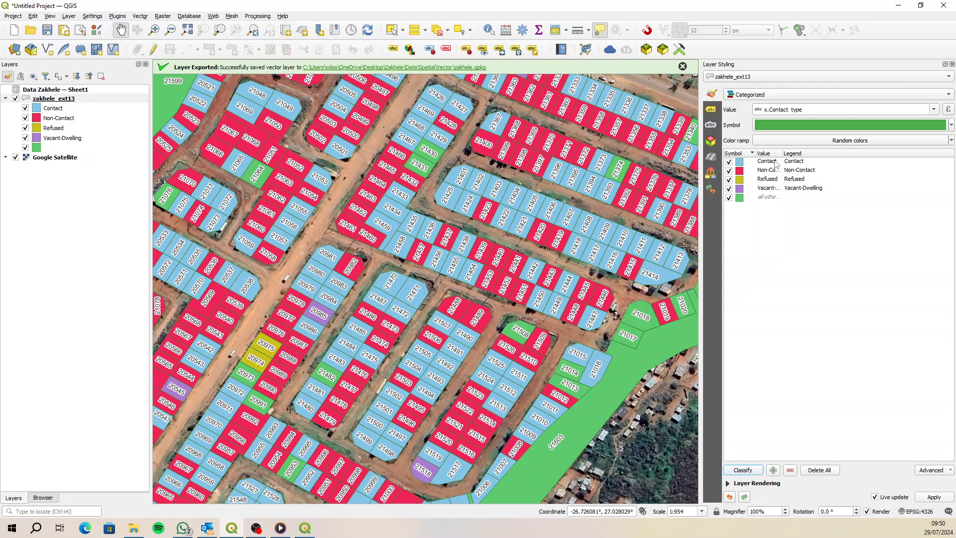
pyautogui.moveTo(782, 156); pyautogui.dragTo(821, 156)
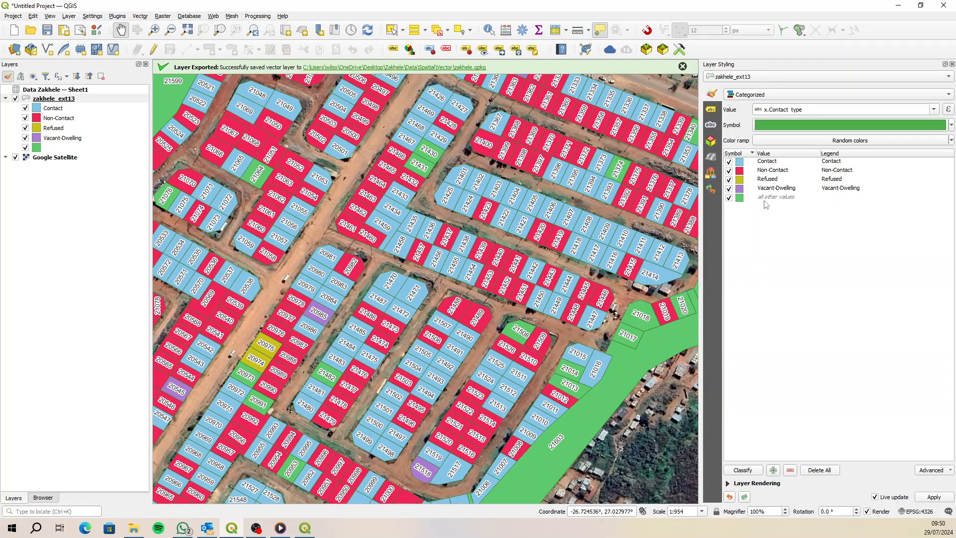
# Expand the layer rendering options of the categorised zakhele_ext13 layer, with the northern edge parcels in view.
pyautogui.scroll(-1, 382, 161)
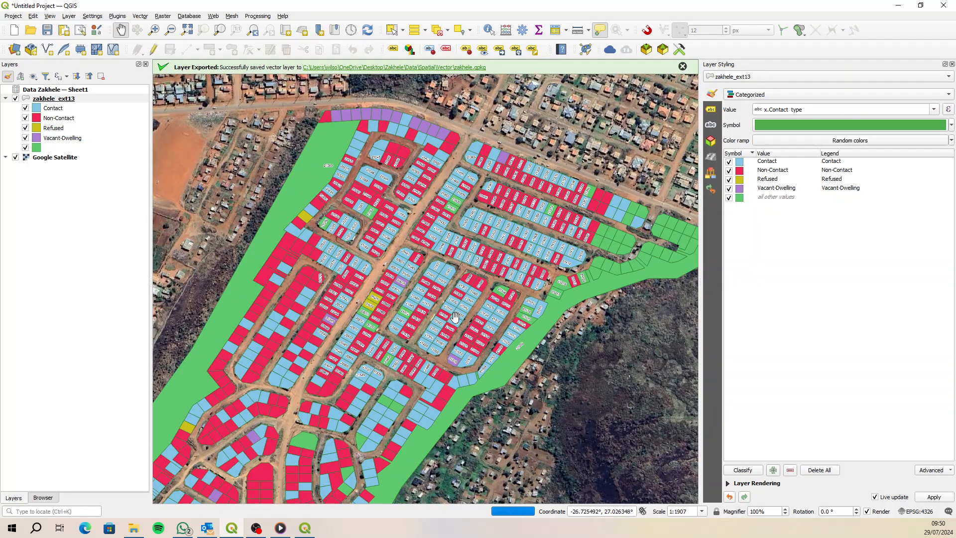
pyautogui.scroll(1, 373, 125)
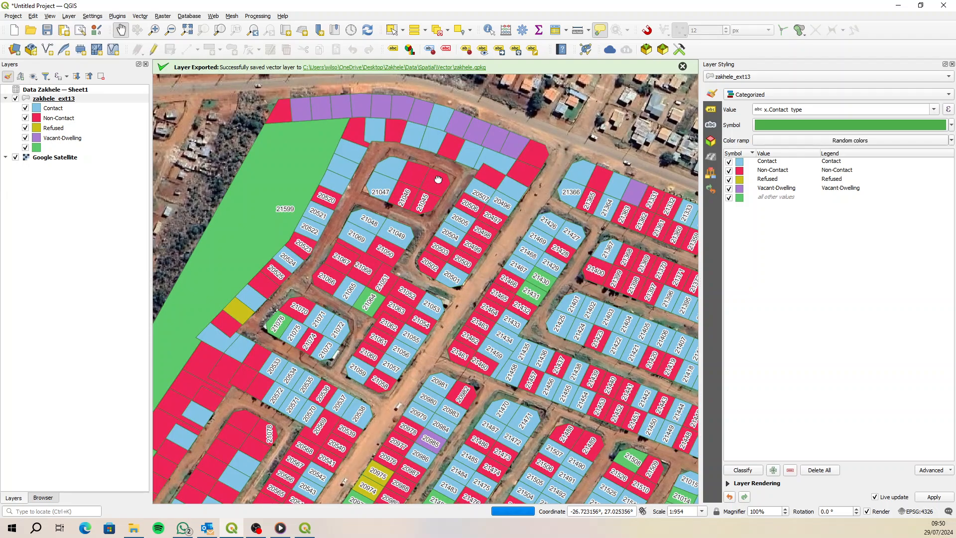
pyautogui.moveTo(419, 123); pyautogui.dragTo(466, 156)
pyautogui.scroll(2, 466, 155)
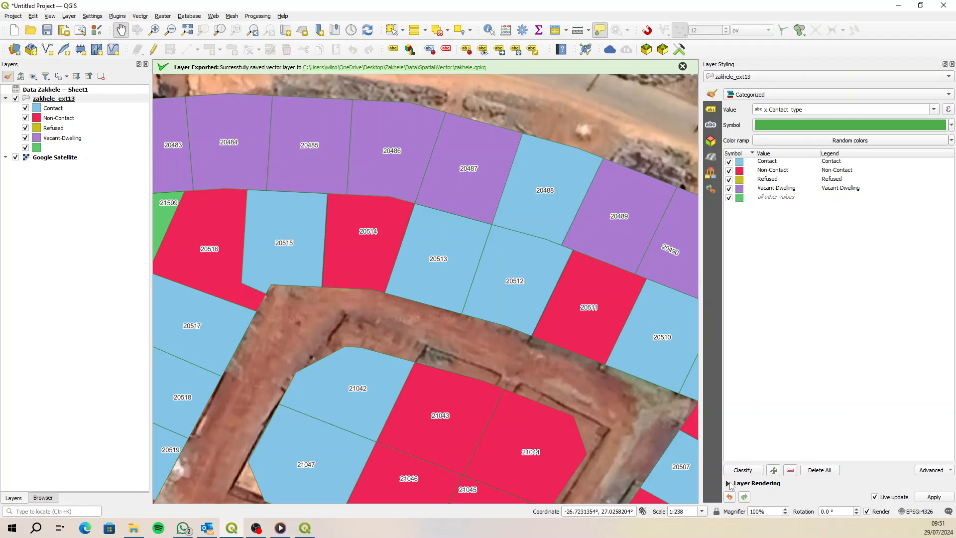
pyautogui.click(730, 486)
# Set the opacity of the Contact category's simple fill color to 50%.
pyautogui.click(740, 163)
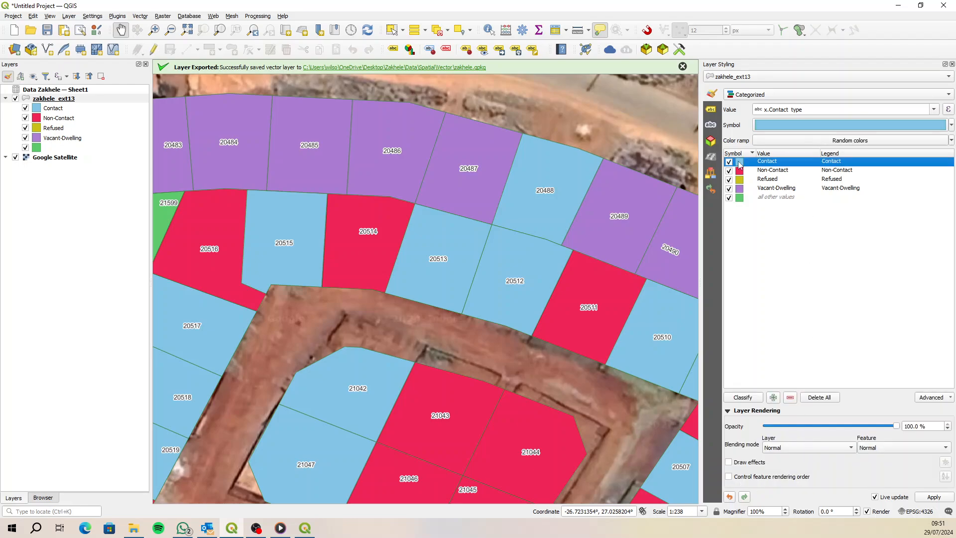
pyautogui.doubleClick(739, 164)
pyautogui.click(842, 116)
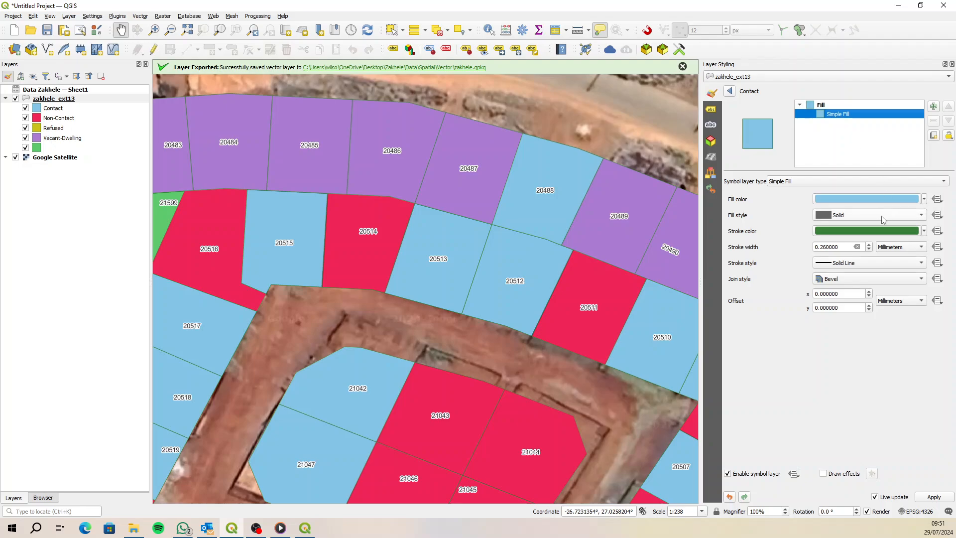
pyautogui.click(868, 199)
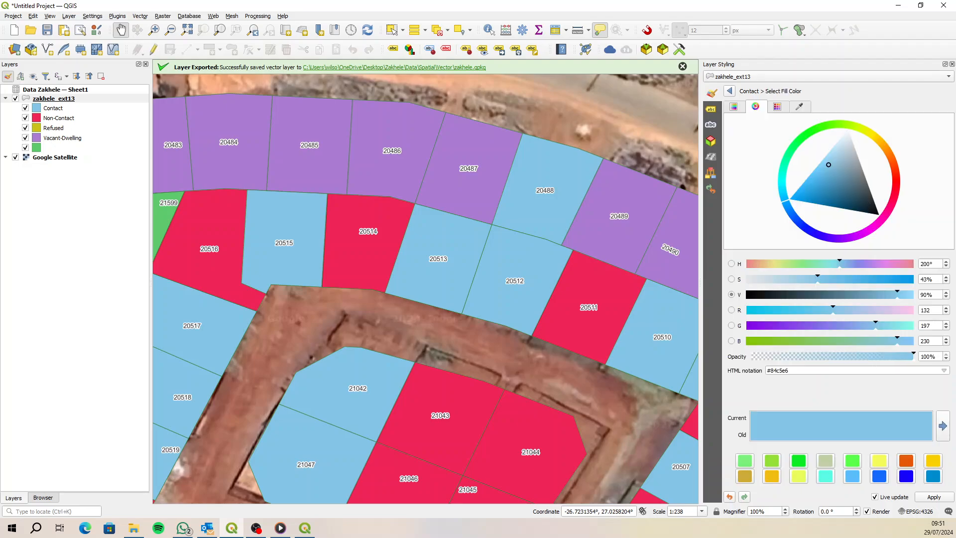
pyautogui.doubleClick(927, 357)
pyautogui.write('50')
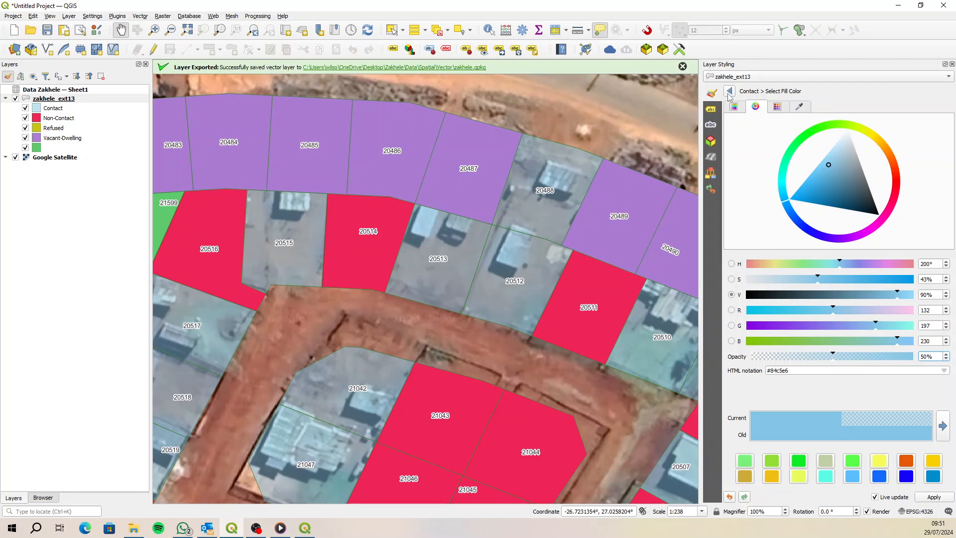
# Restore the Contact fill color's opacity to 100% and return to the category list.
pyautogui.moveTo(926, 359); pyautogui.dragTo(896, 356)
pyautogui.write('100')
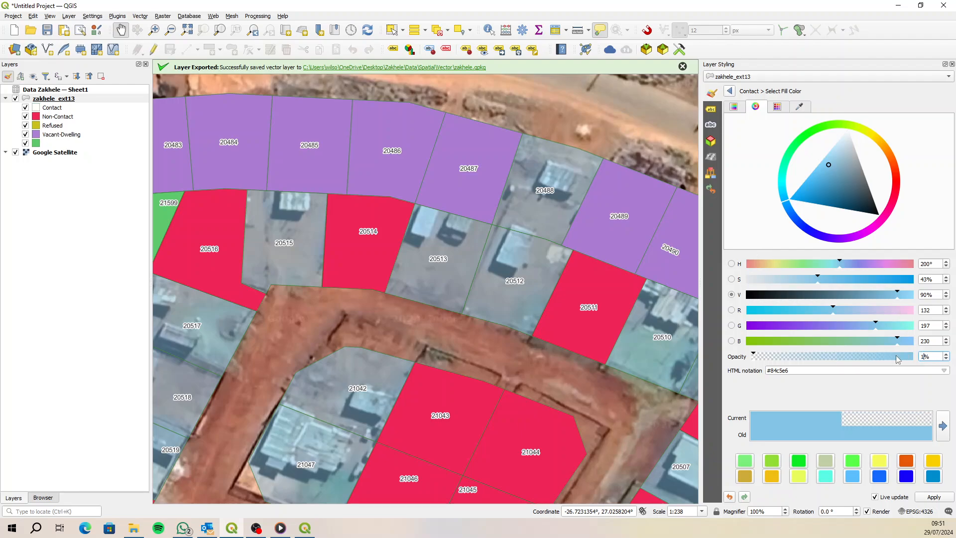
pyautogui.click(729, 91)
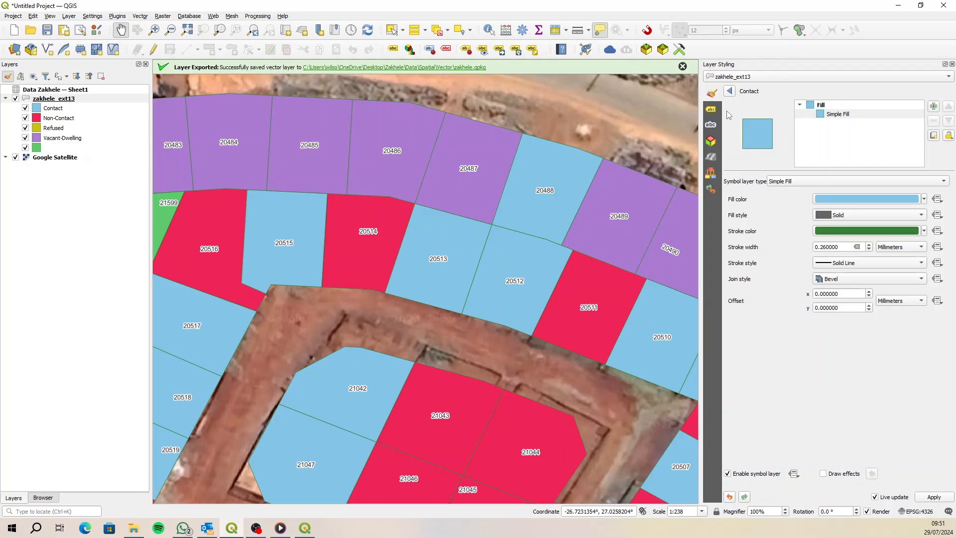
pyautogui.click(730, 91)
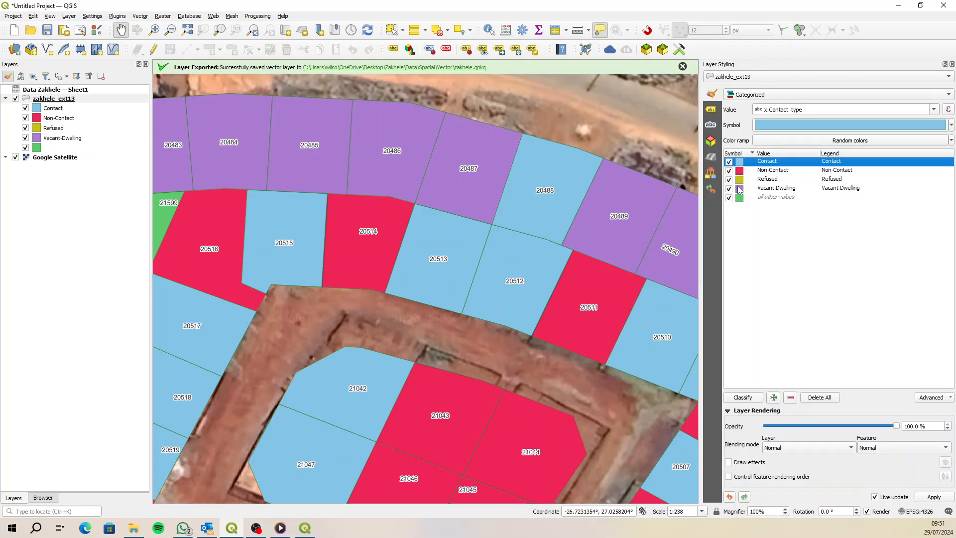
# Set the opacity of the whole zakhele_ext13 layer to 50%.
pyautogui.doubleClick(914, 426)
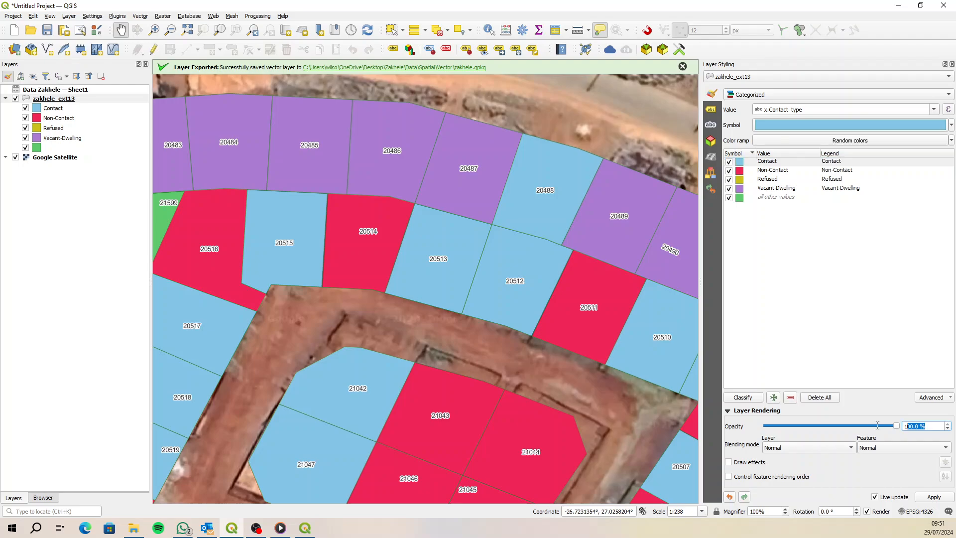
pyautogui.write('50')
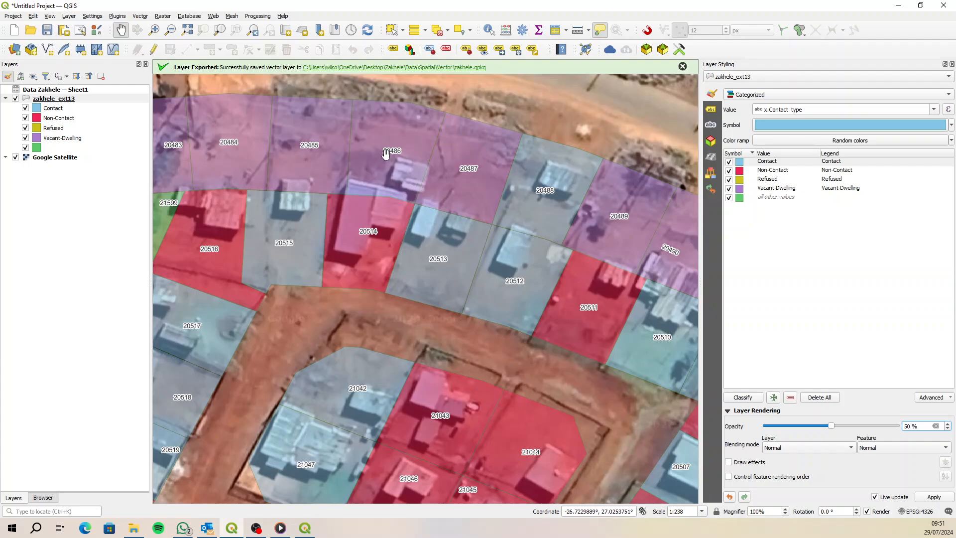
pyautogui.scroll(-1, 409, 210)
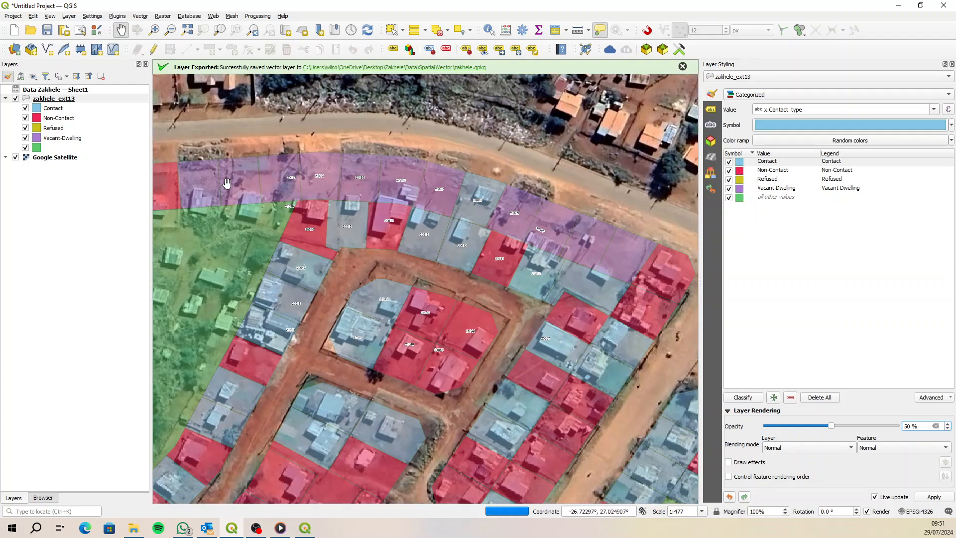
# Examine the semi-transparent contact-type parcels against the Google Satellite imagery, from the northern edge across the rest of the settlement.
pyautogui.moveTo(226, 184); pyautogui.dragTo(433, 201)
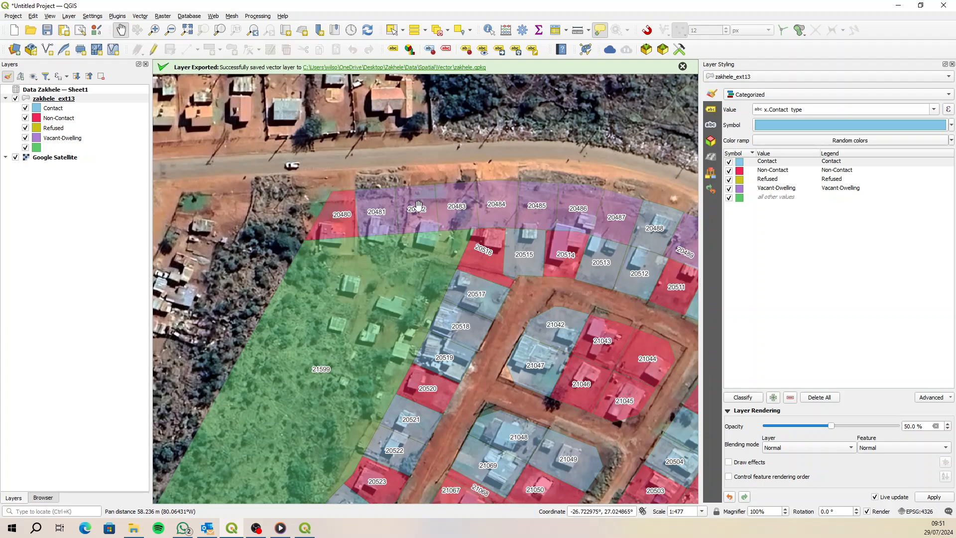
pyautogui.moveTo(267, 241); pyautogui.dragTo(306, 208)
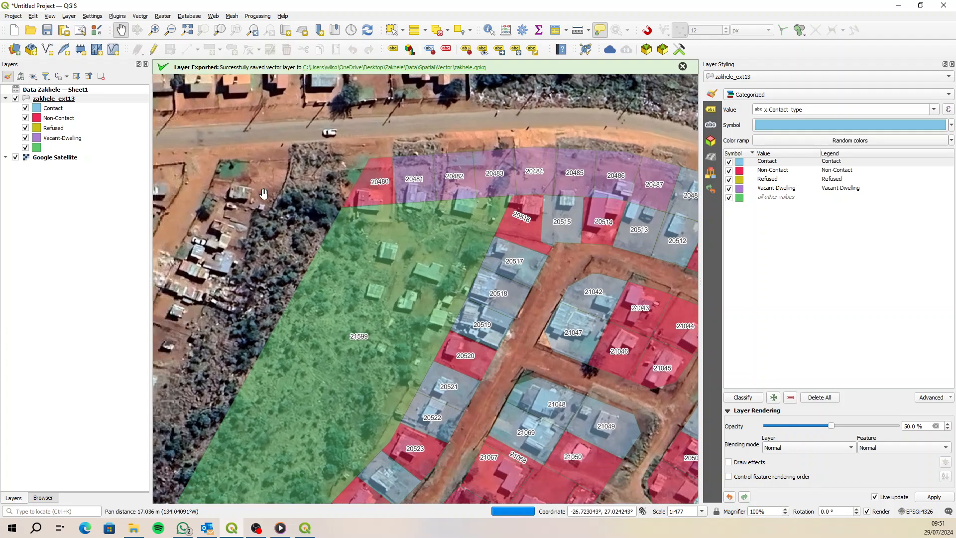
pyautogui.click(55, 157)
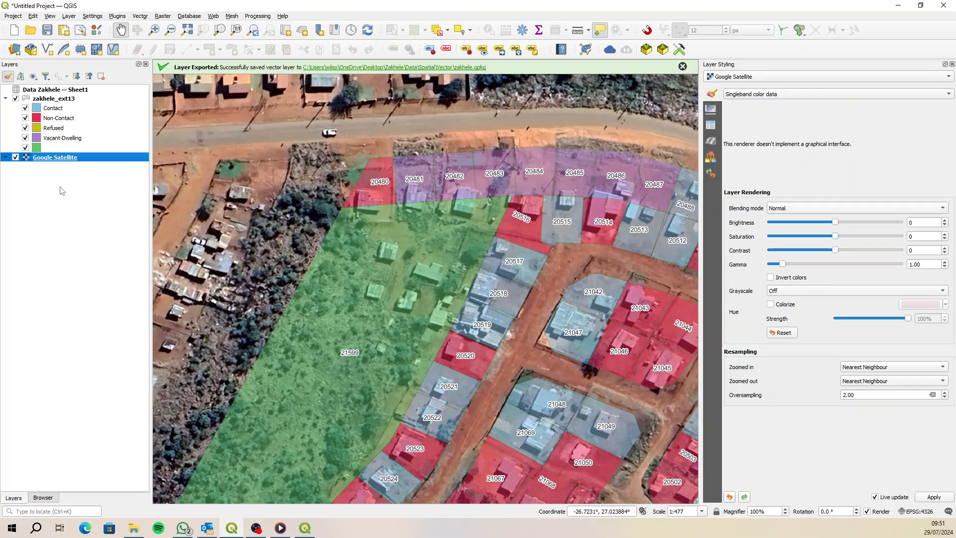
pyautogui.moveTo(656, 377); pyautogui.dragTo(407, 185)
pyautogui.scroll(-2, 432, 277)
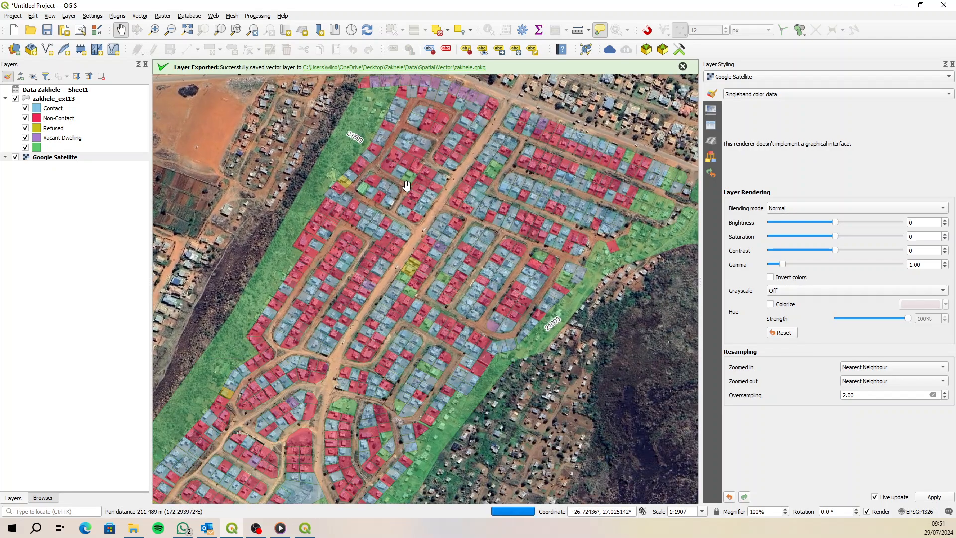
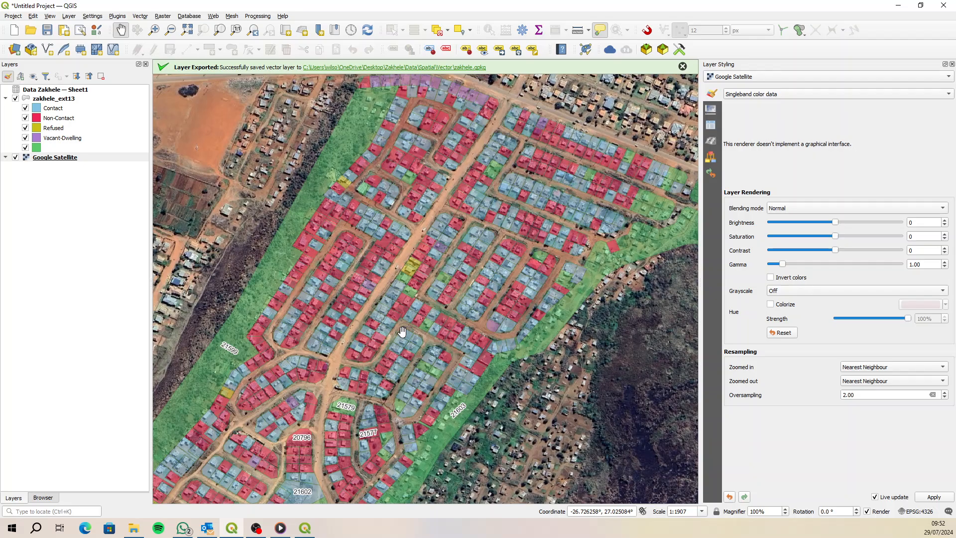
pyautogui.moveTo(467, 229); pyautogui.dragTo(430, 336)
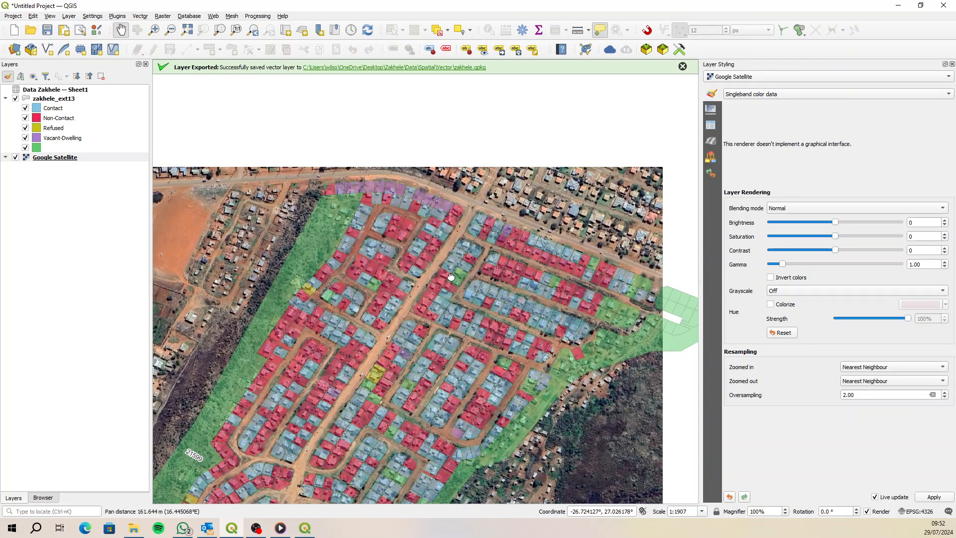
pyautogui.moveTo(411, 382); pyautogui.dragTo(403, 260)
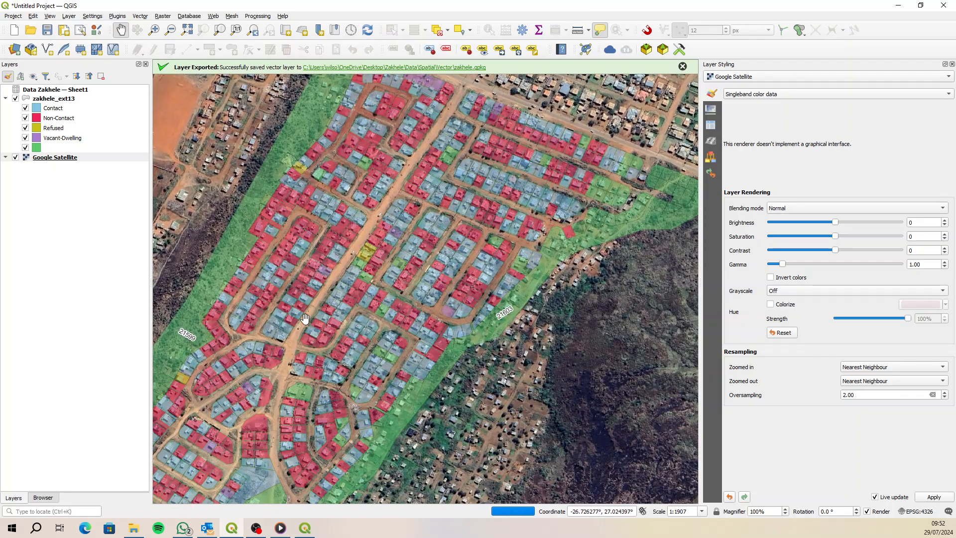
pyautogui.moveTo(329, 301); pyautogui.dragTo(376, 342)
pyautogui.scroll(1, 484, 269)
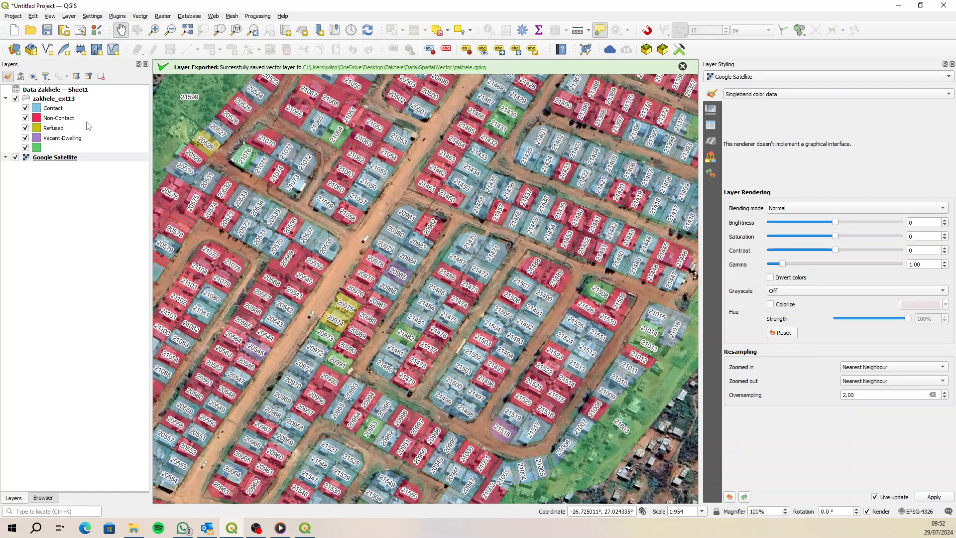
# Add the OSM Standard basemap from QuickMapServices and hide the Google Satellite layer.
pyautogui.click(214, 18)
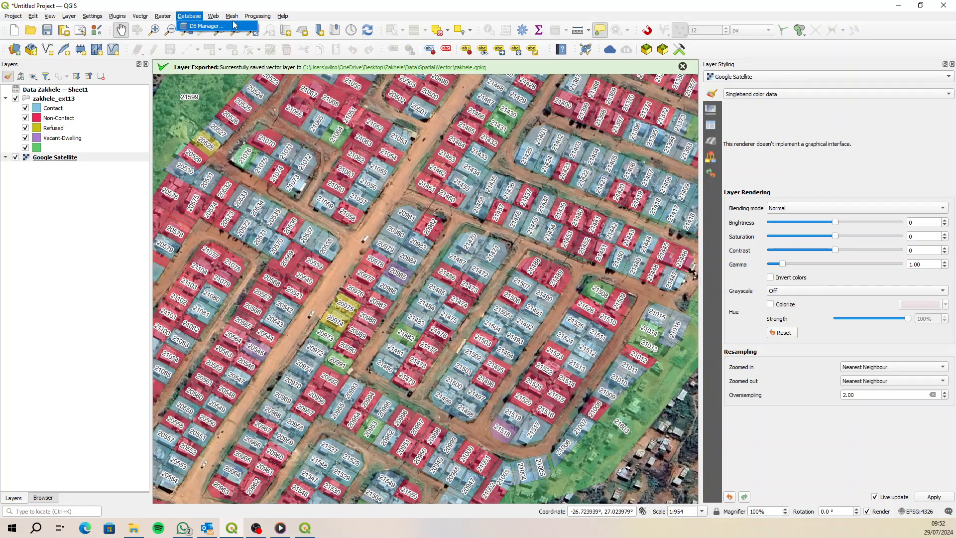
pyautogui.moveTo(239, 38)
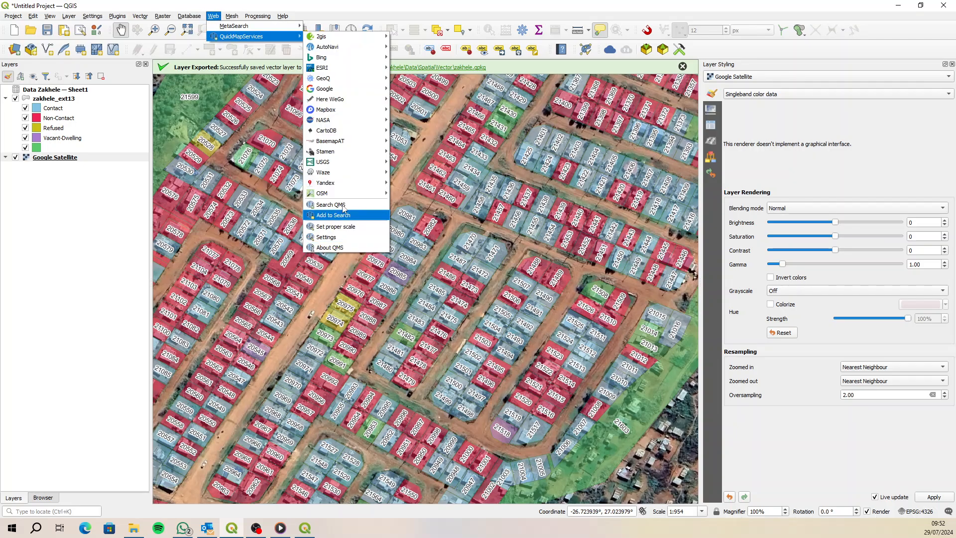
pyautogui.moveTo(340, 198)
pyautogui.click(433, 193)
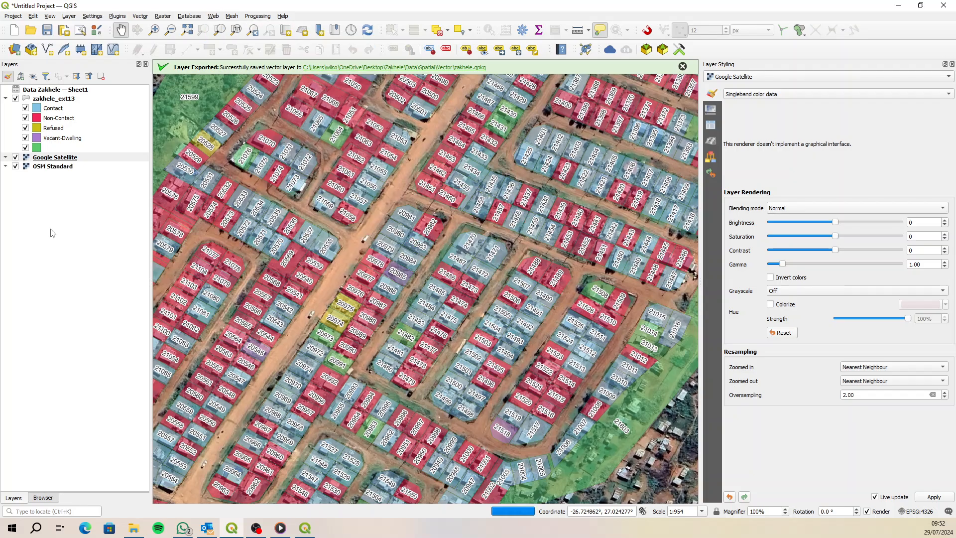
pyautogui.click(16, 157)
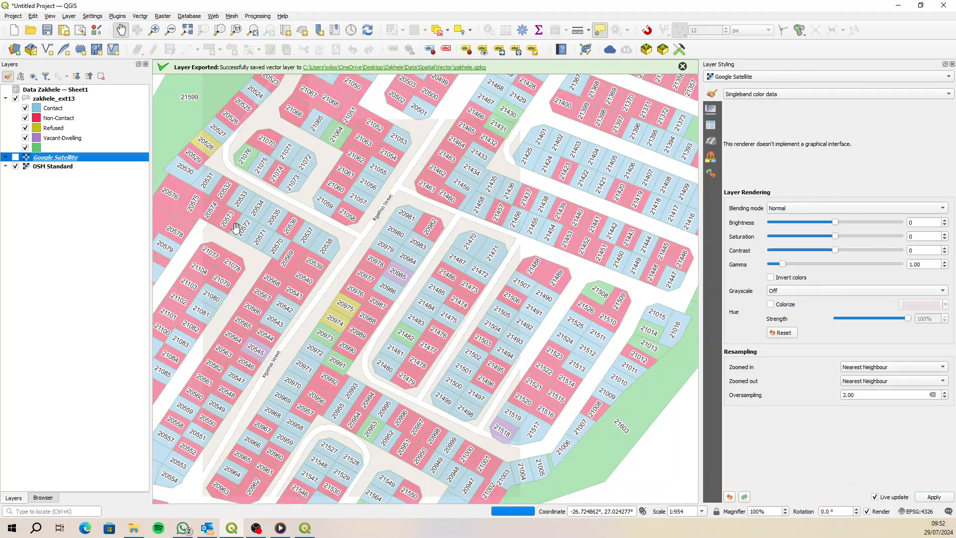
# Create a new print layout titled A2, with the whole extension in the map view.
pyautogui.scroll(-2, 377, 242)
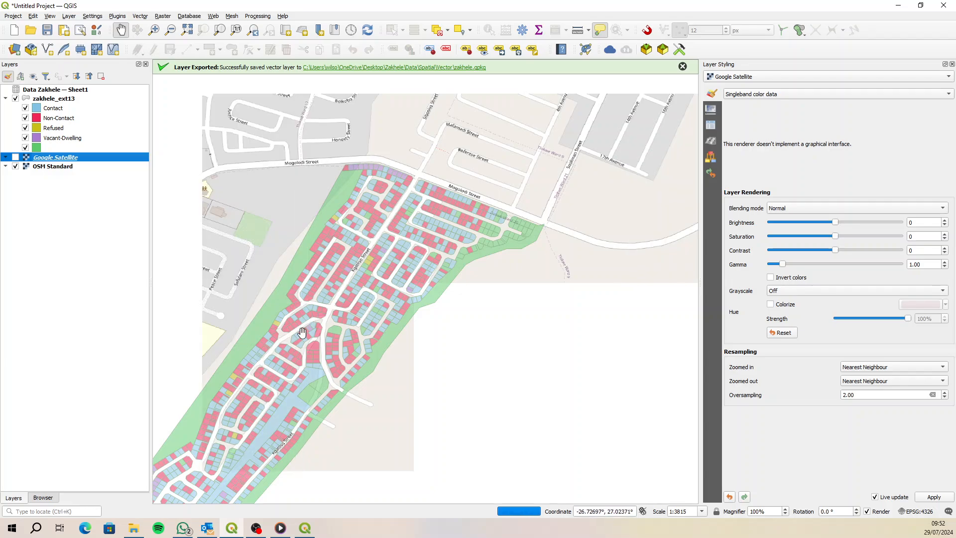
pyautogui.moveTo(311, 340); pyautogui.dragTo(464, 244)
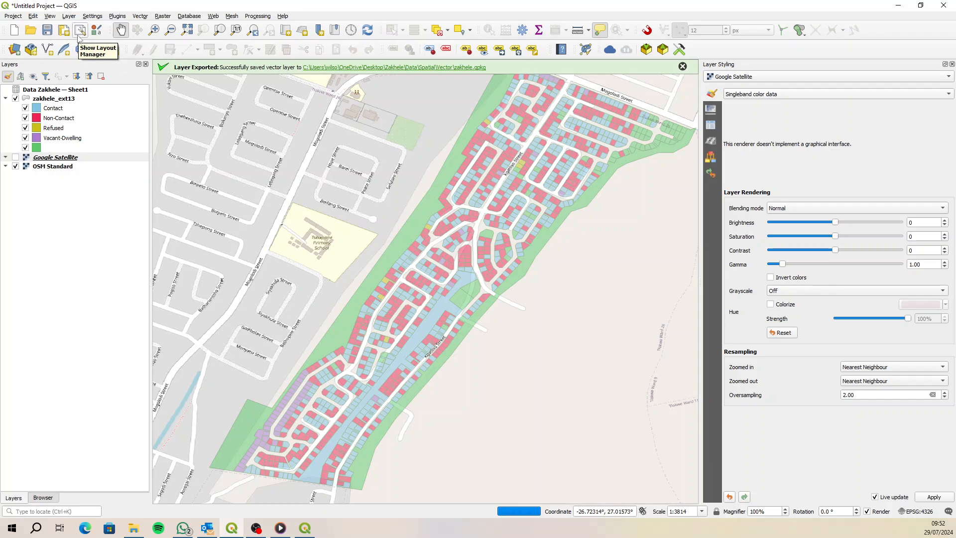
pyautogui.click(64, 30)
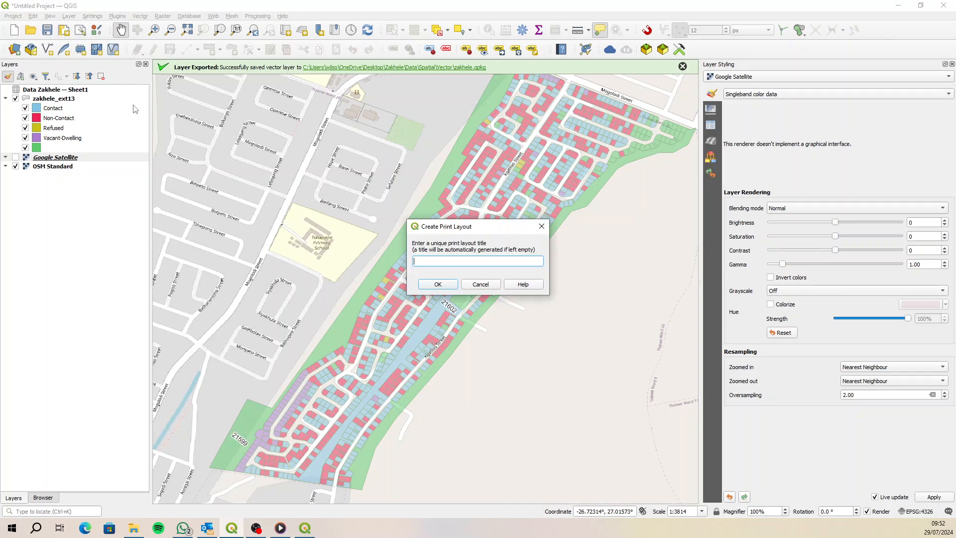
pyautogui.click(449, 288)
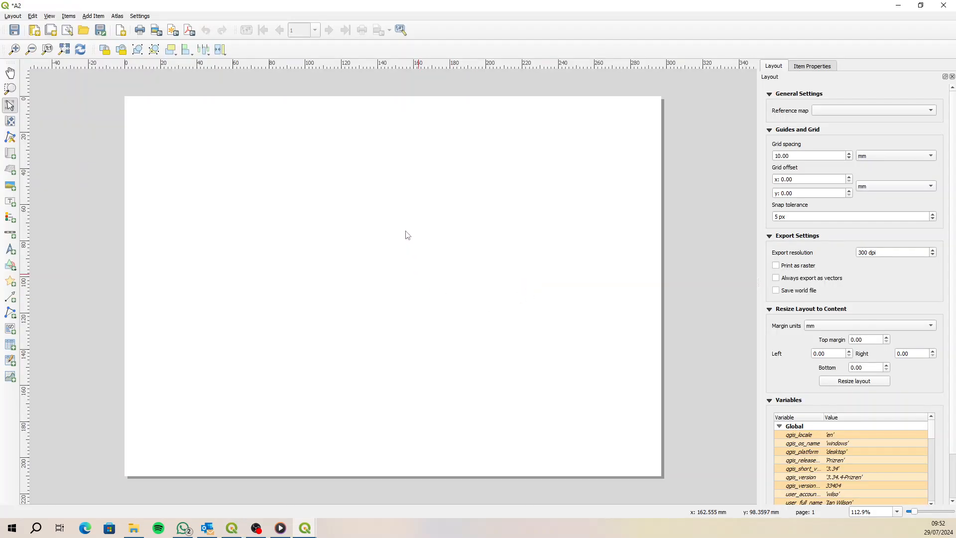
# Set the layout page to A2 size in portrait orientation and fit the full page in view.
pyautogui.rightClick(407, 235)
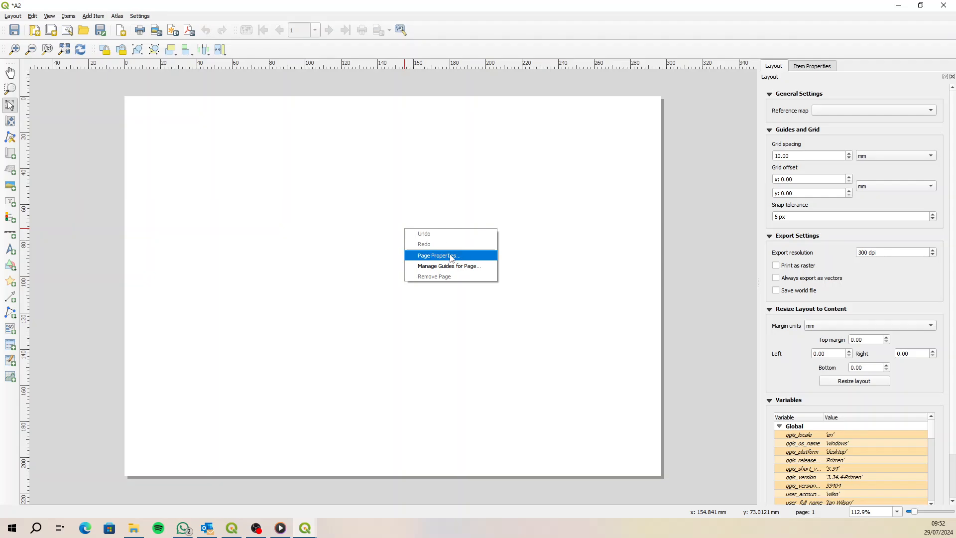
pyautogui.click(450, 258)
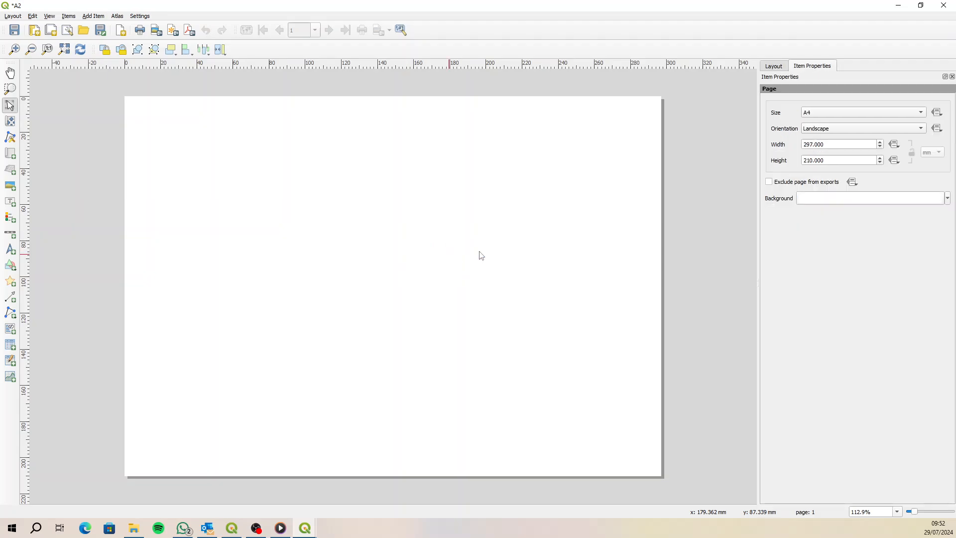
pyautogui.click(839, 128)
pyautogui.click(834, 118)
pyautogui.click(831, 113)
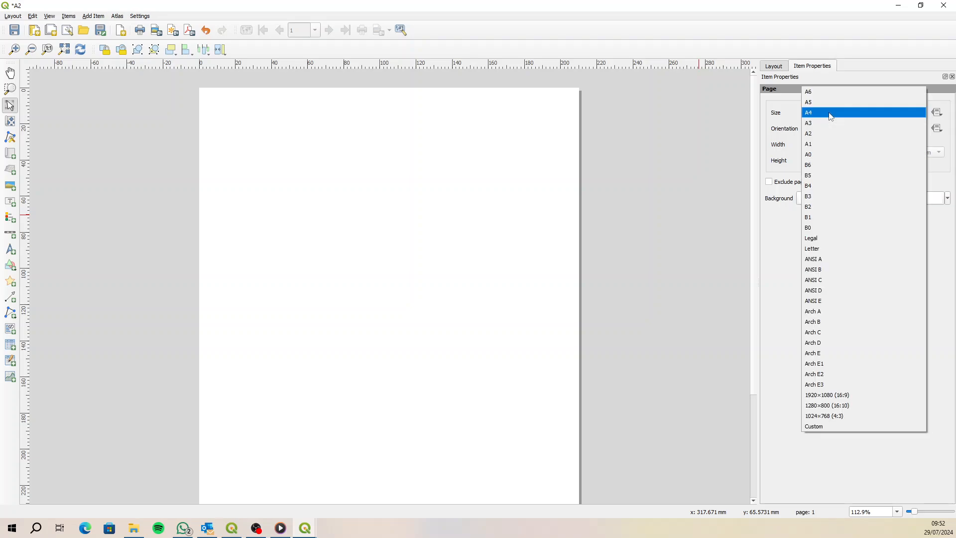
pyautogui.press('Escape')
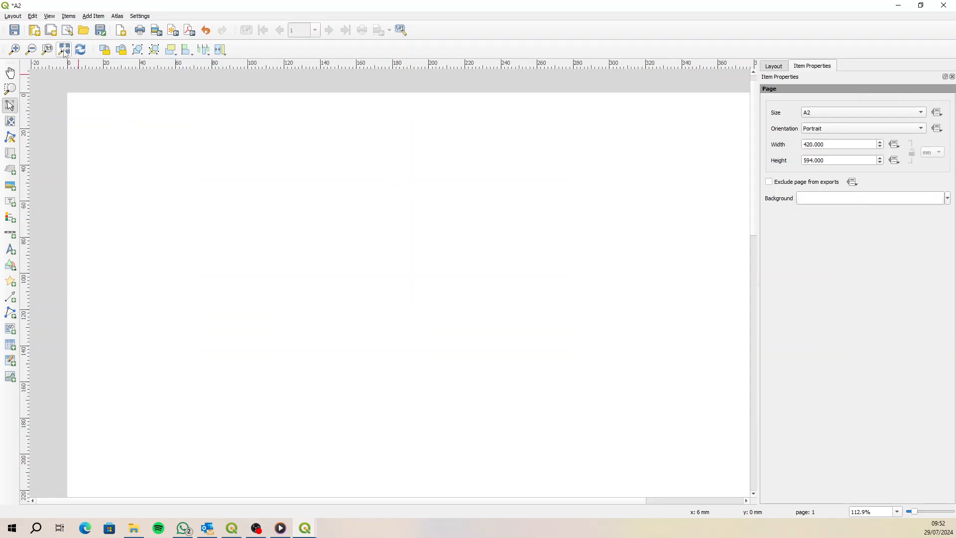
pyautogui.click(64, 49)
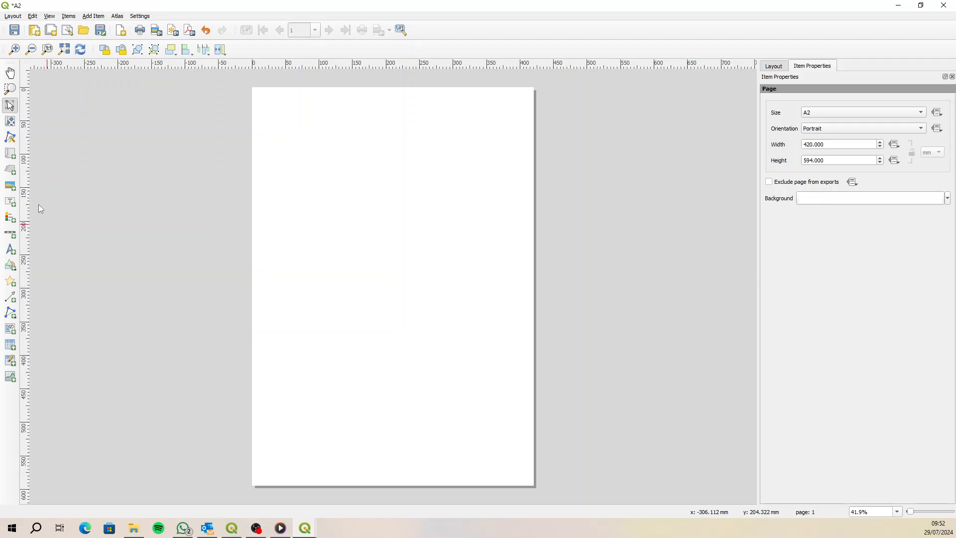
# Add a map item covering nearly the whole A2 page, enable its frame, and widen it slightly towards the page's right edge.
pyautogui.click(13, 157)
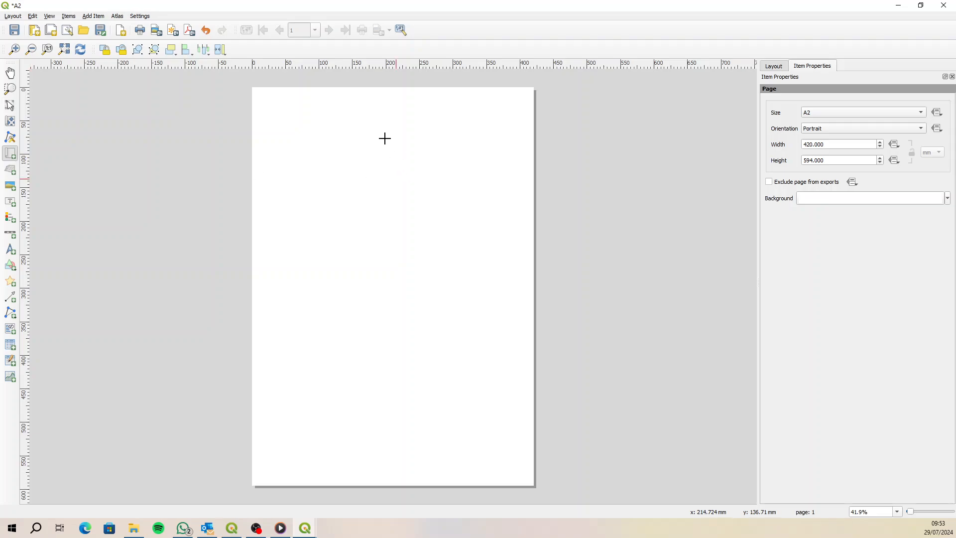
pyautogui.moveTo(257, 93); pyautogui.dragTo(524, 480)
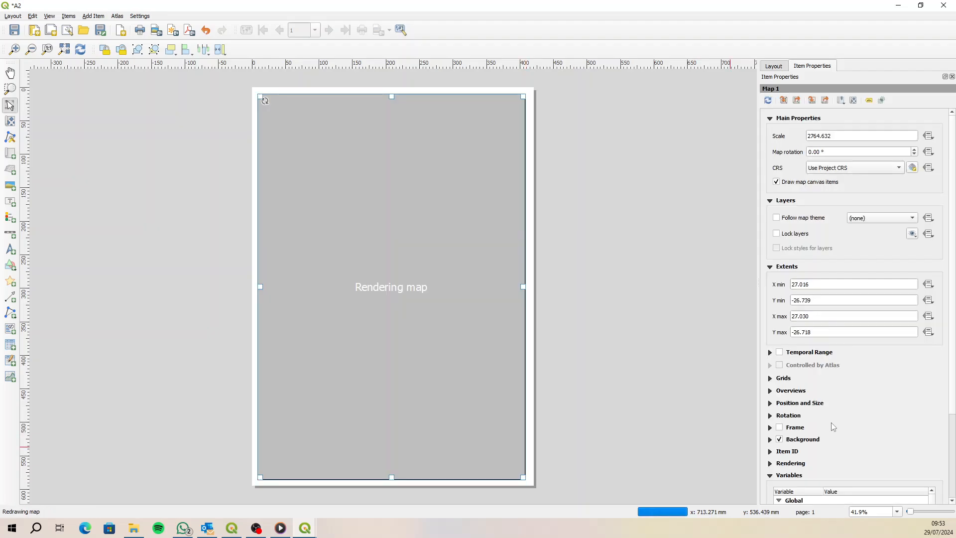
pyautogui.click(779, 428)
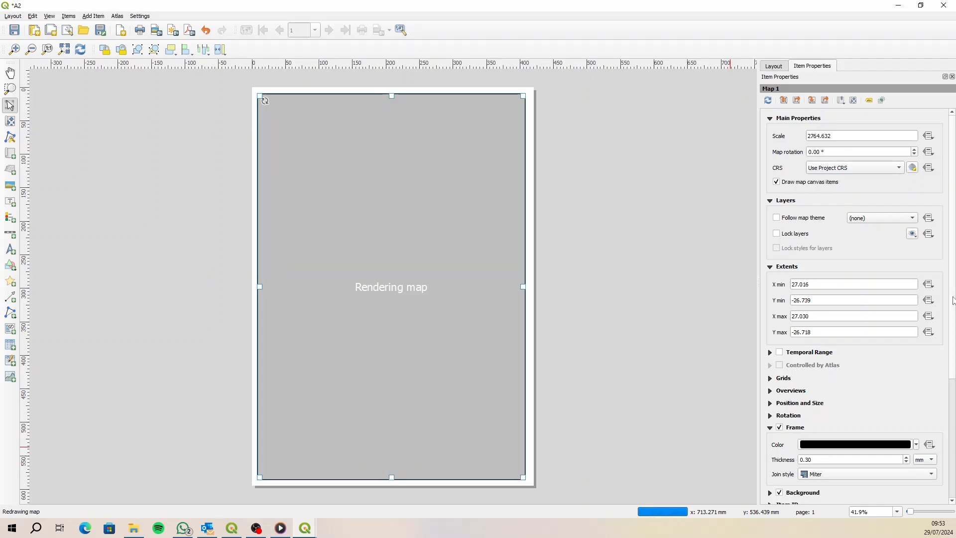
pyautogui.scroll(-5, 952, 274)
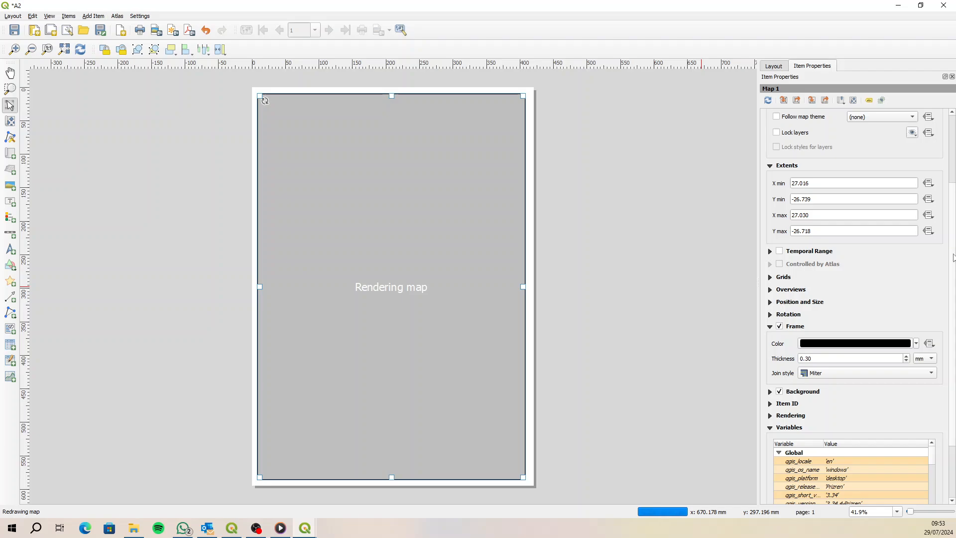
pyautogui.scroll(5, 953, 257)
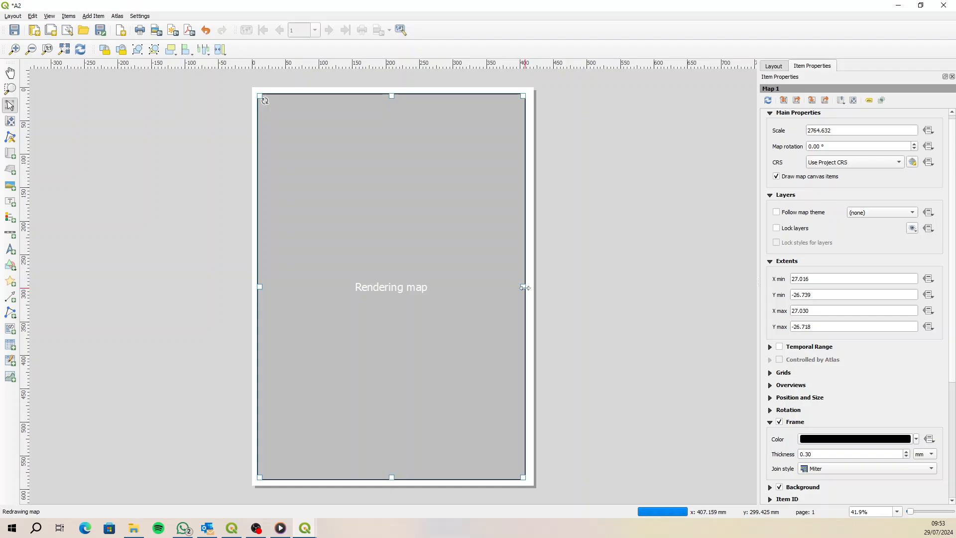
pyautogui.moveTo(525, 287); pyautogui.dragTo(527, 287)
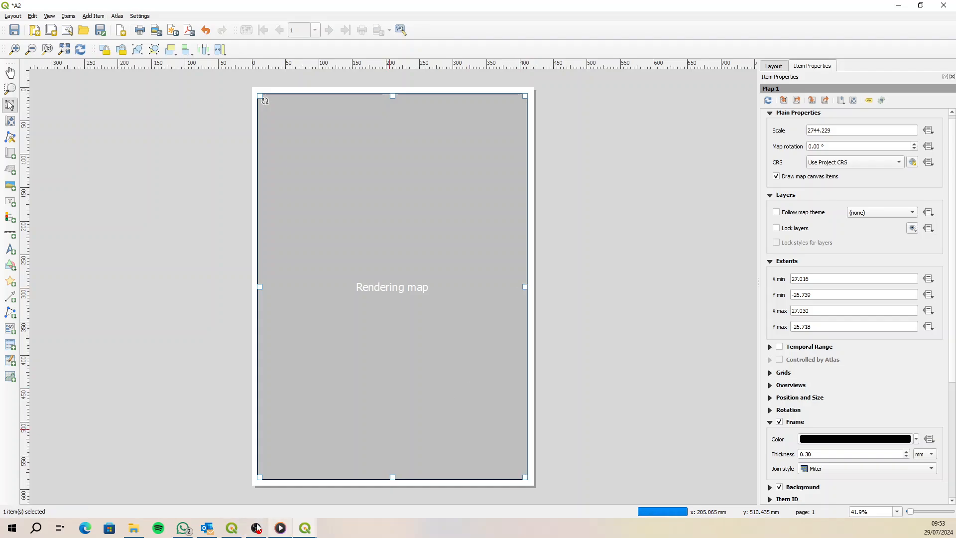
# In the main QGIS window, set the zakhele_ext13 ERF labels' buffer size to 0.75 mm and text size to 7 points.
pyautogui.click(234, 528)
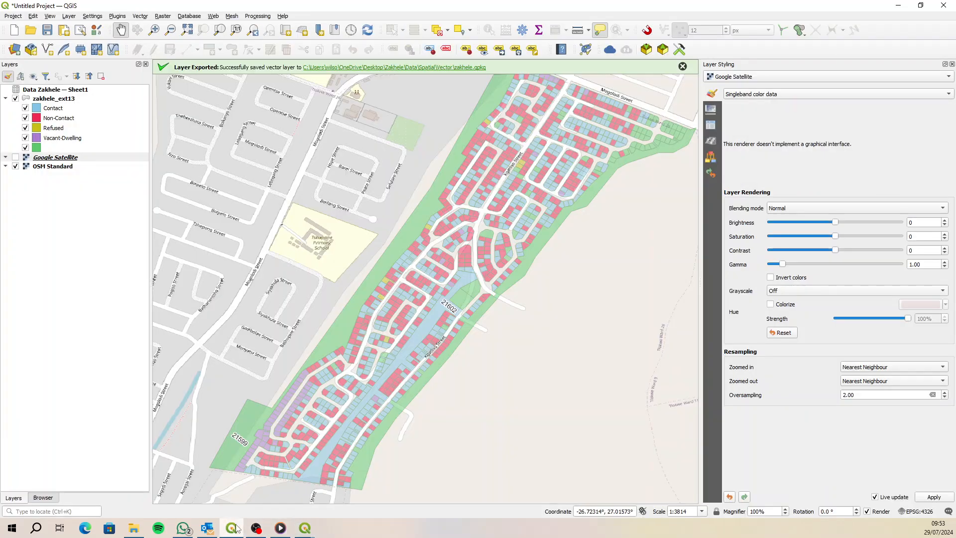
pyautogui.click(68, 99)
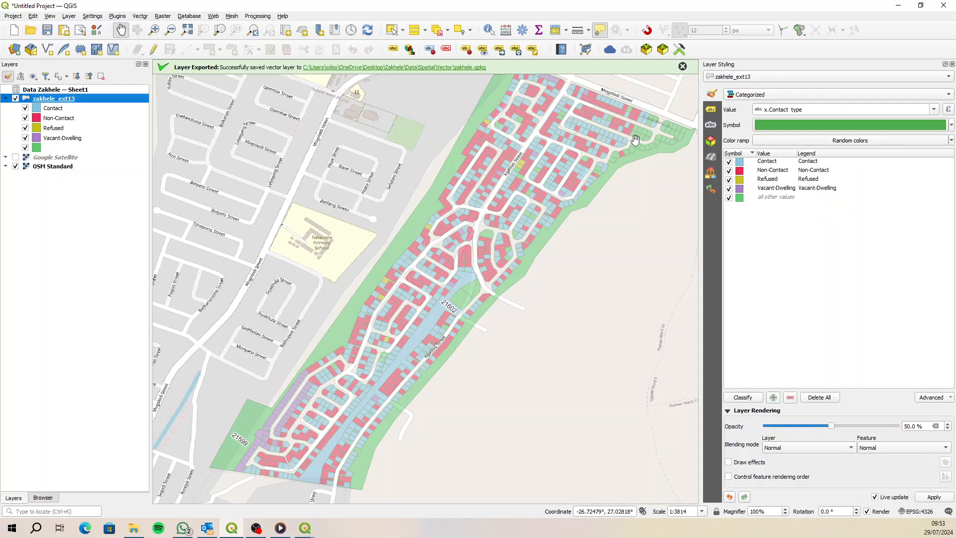
pyautogui.click(712, 109)
pyautogui.click(781, 127)
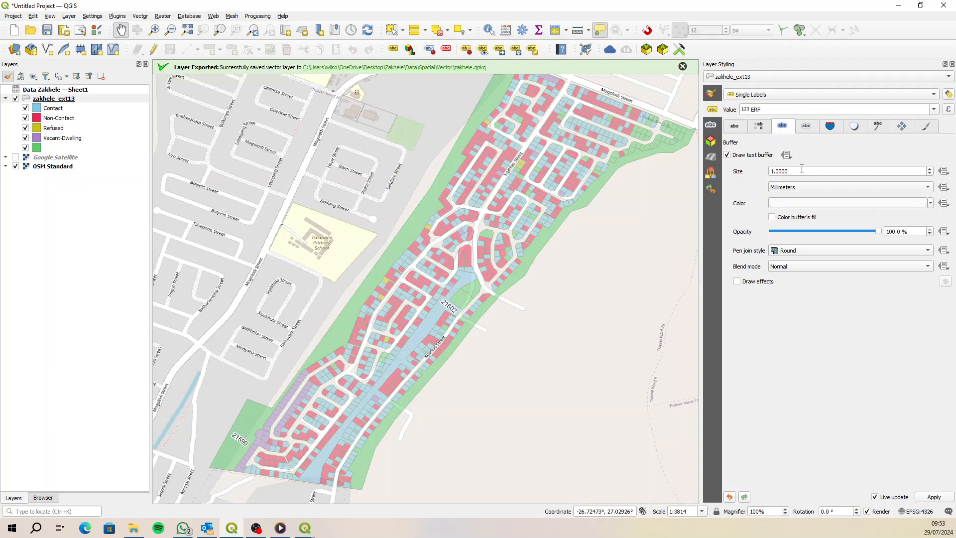
pyautogui.moveTo(789, 169); pyautogui.dragTo(749, 170)
pyautogui.write('0.75')
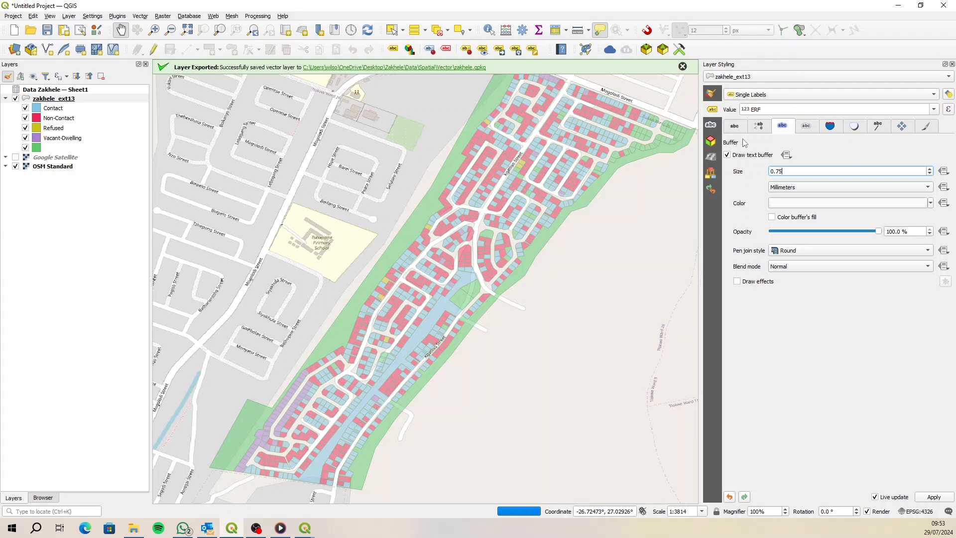
pyautogui.click(735, 126)
pyautogui.moveTo(770, 206); pyautogui.dragTo(704, 207)
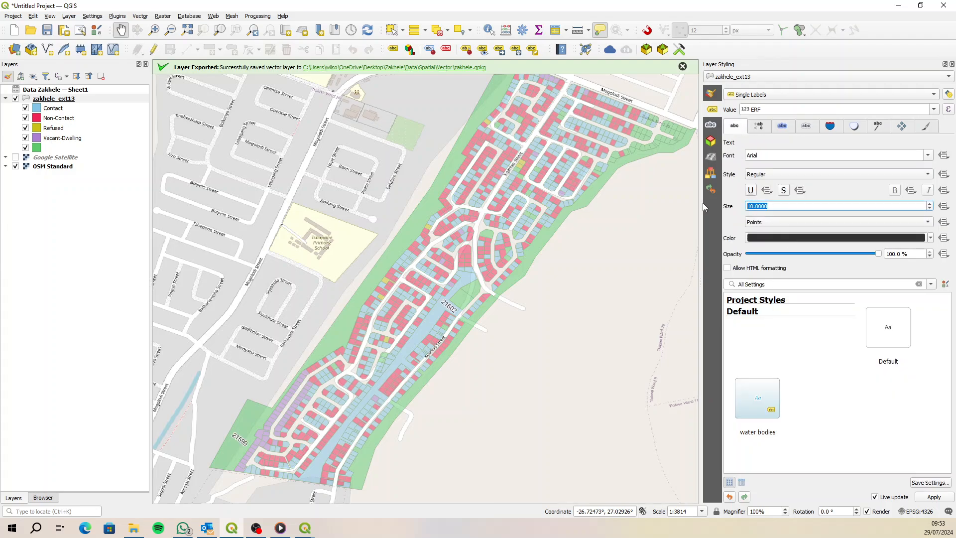
pyautogui.write('7')
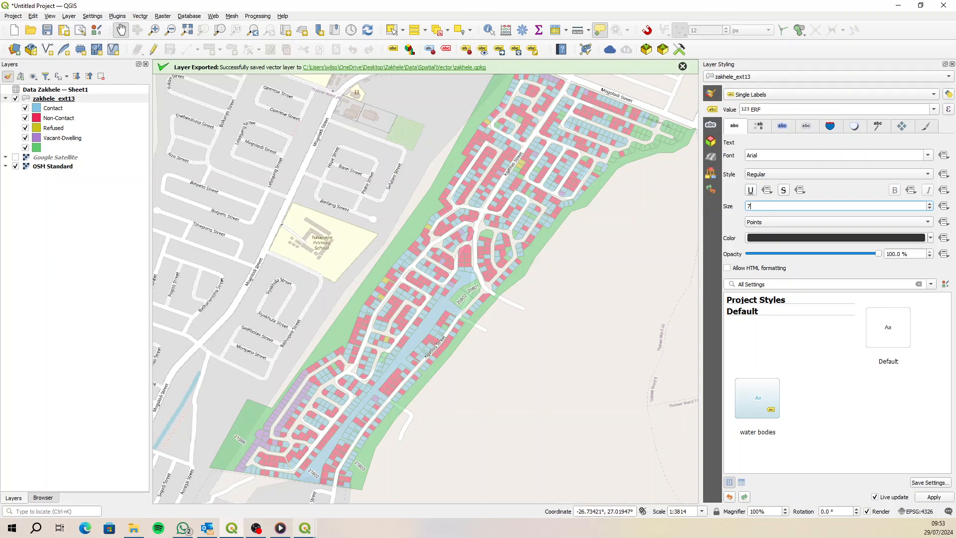
# Return to the A2 layout and set the map's rotation to 340° and its scale to 1500.
pyautogui.moveTo(303, 533)
pyautogui.click(328, 498)
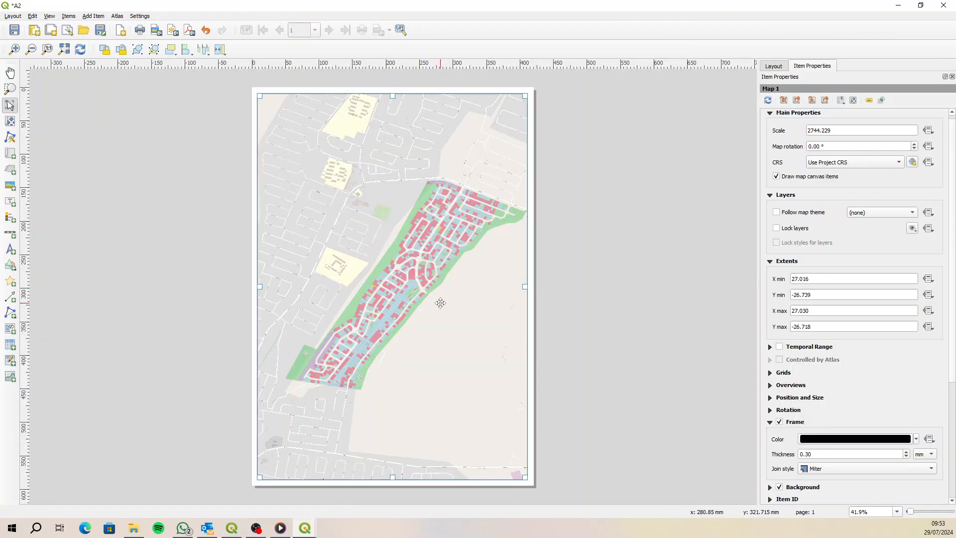
pyautogui.moveTo(846, 146); pyautogui.dragTo(770, 148)
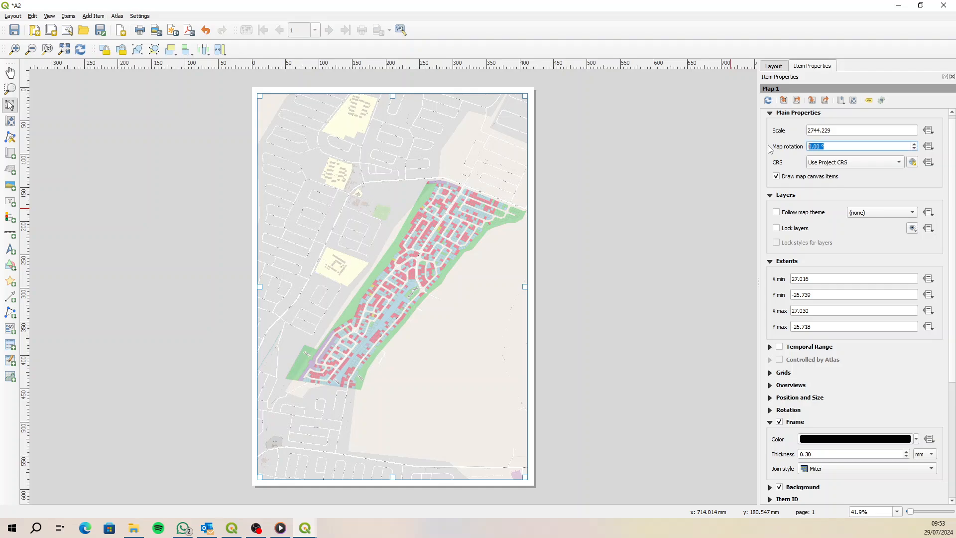
pyautogui.write('34')
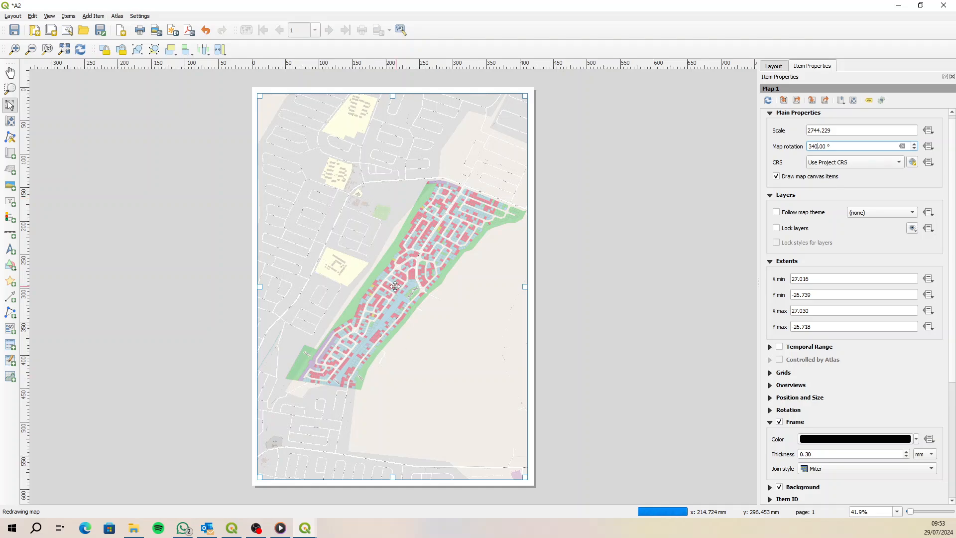
pyautogui.doubleClick(848, 130)
pyautogui.write('1500')
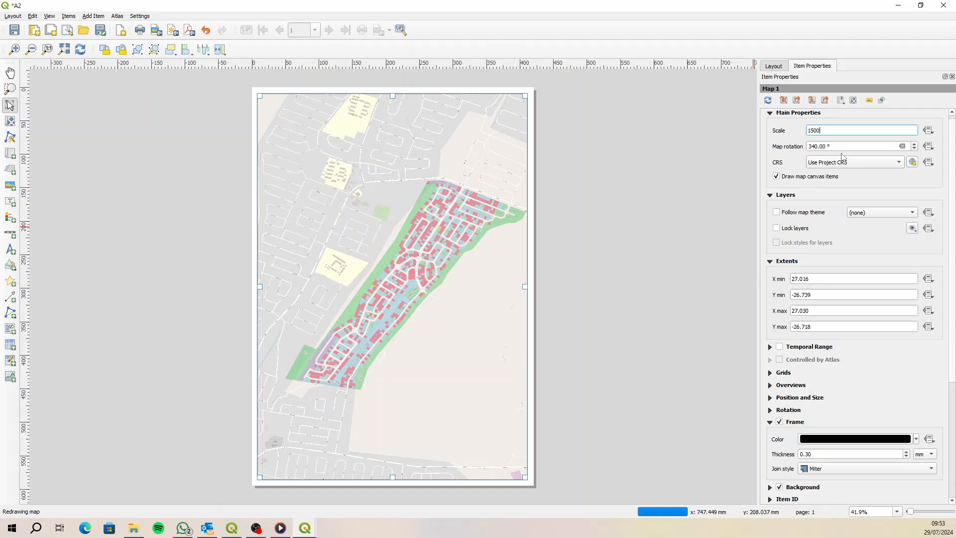
pyautogui.press('Return')
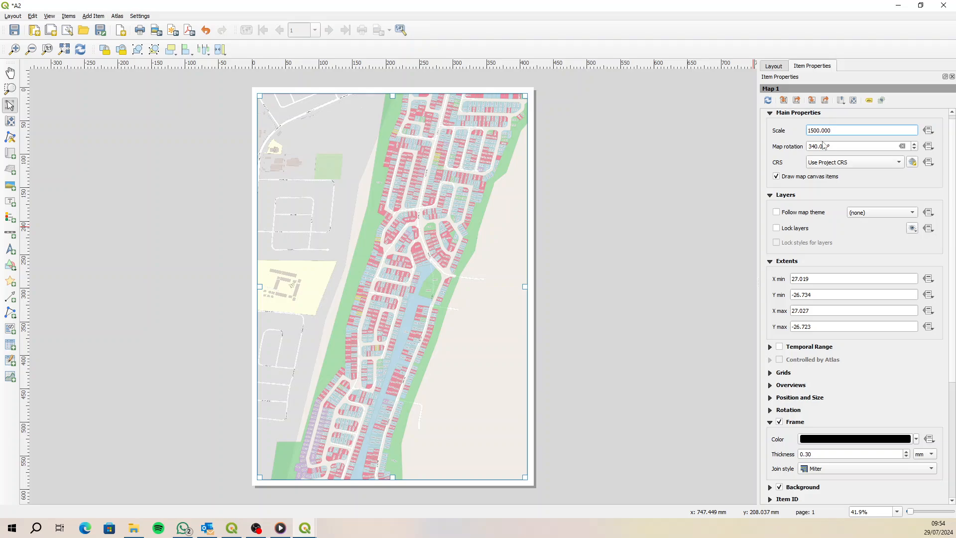
# Set the map's scale to 1750 and shift the map content slightly left within its frame.
pyautogui.moveTo(847, 130); pyautogui.dragTo(781, 137)
pyautogui.write('1750')
pyautogui.press('Return')
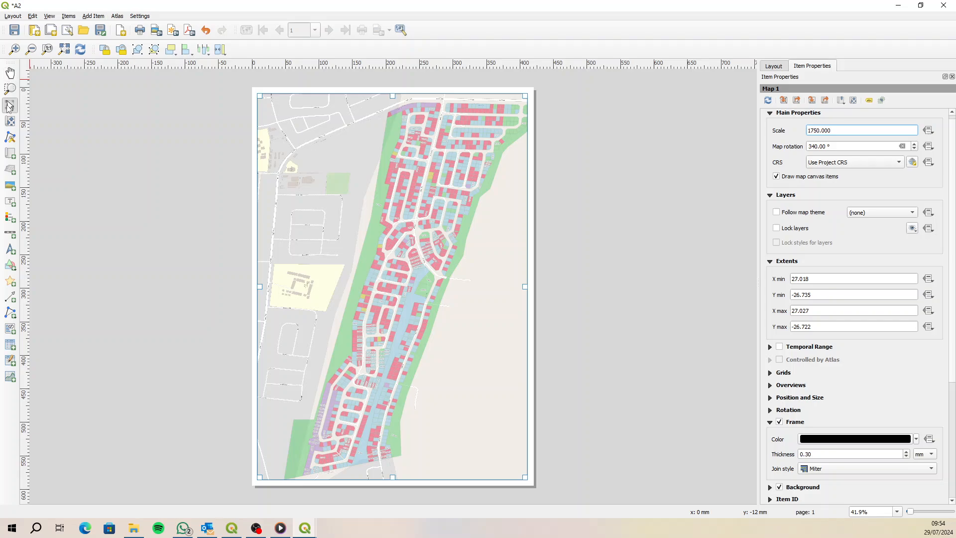
pyautogui.click(10, 121)
pyautogui.moveTo(454, 252); pyautogui.dragTo(435, 252)
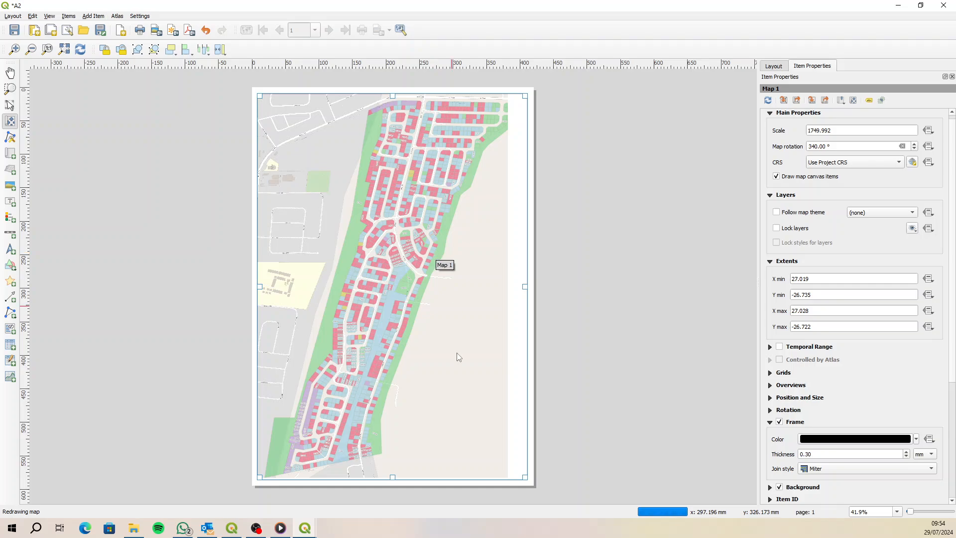
# In the main QGIS window, reduce the zakhele_ext13 label text size to 6 points.
pyautogui.click(232, 528)
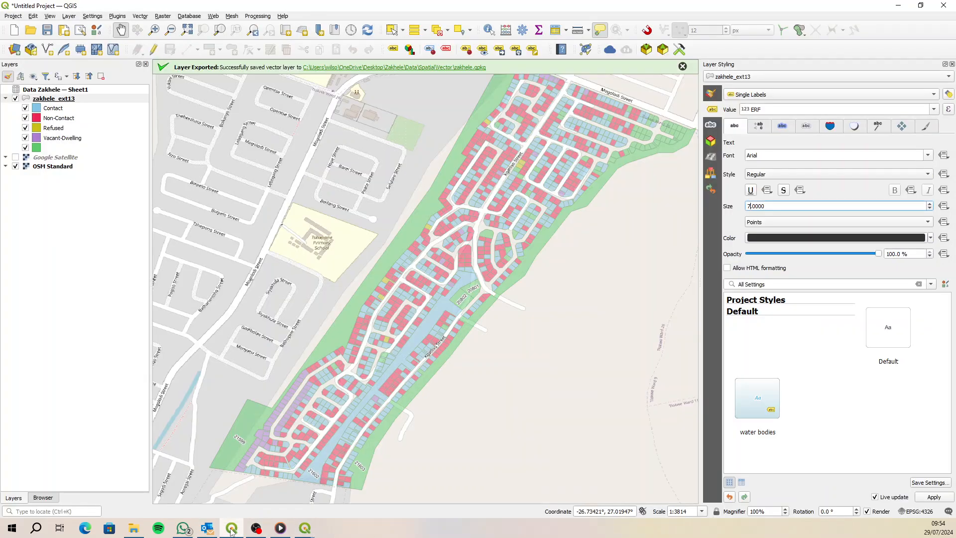
pyautogui.moveTo(770, 206); pyautogui.dragTo(683, 195)
pyautogui.write('6')
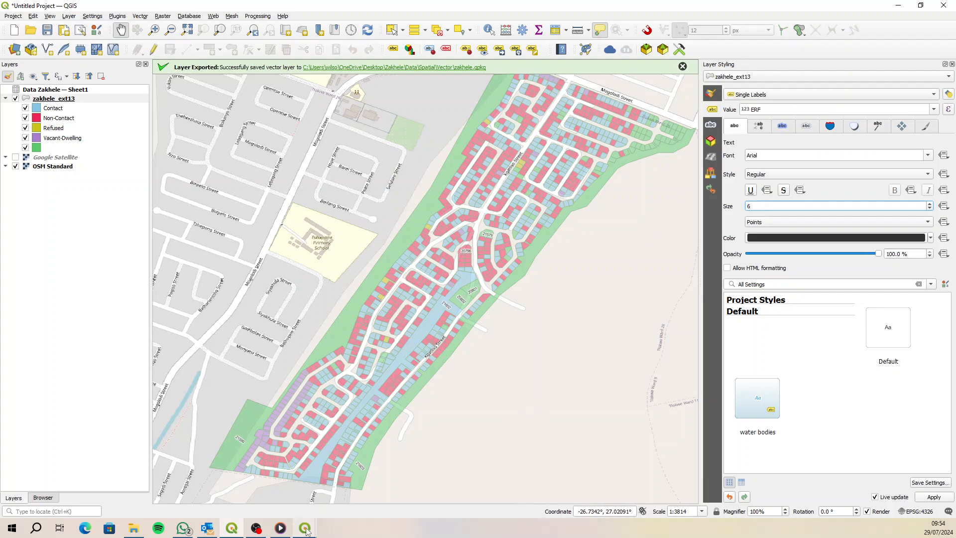
# Switch back to the A2 layout and set the scale of the shifted map to 1500.
pyautogui.moveTo(306, 530)
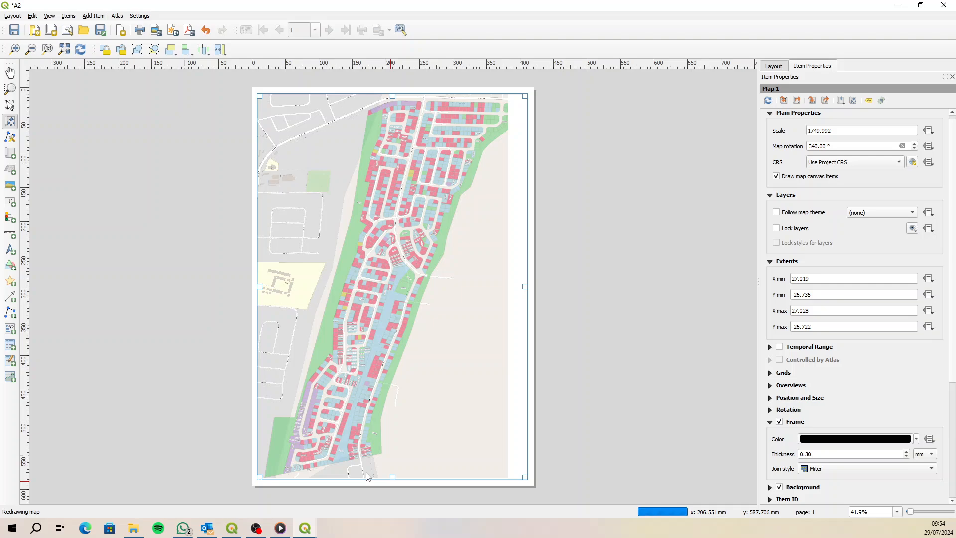
pyautogui.click(360, 498)
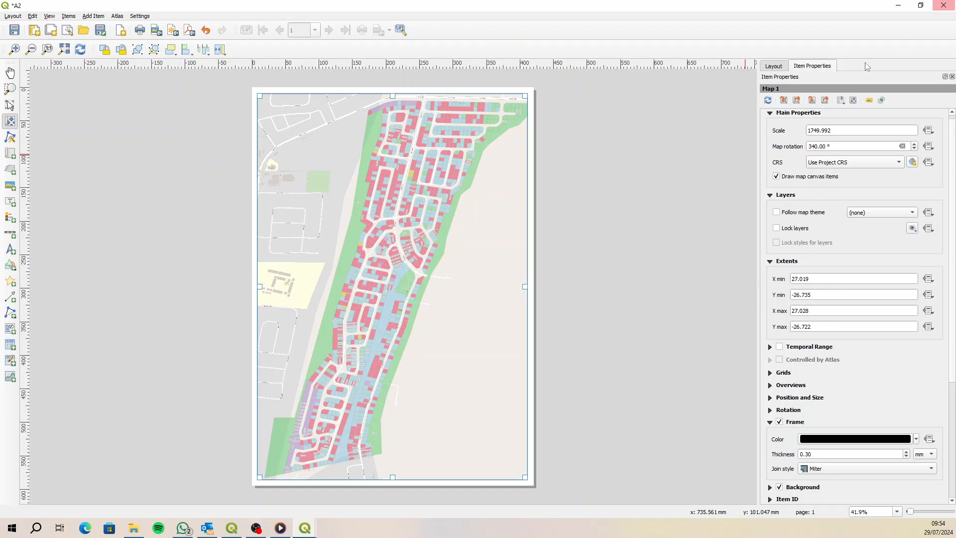
pyautogui.doubleClick(846, 129)
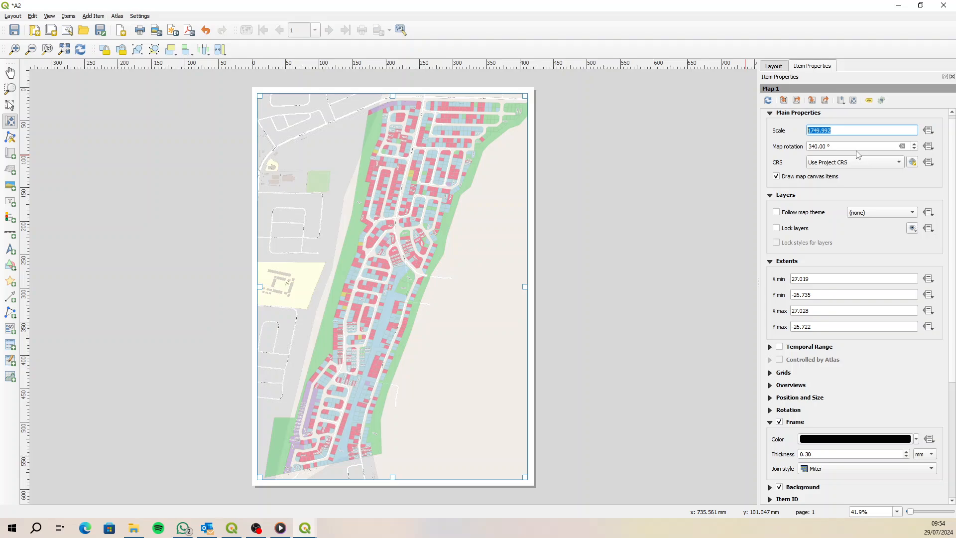
pyautogui.write('1500')
pyautogui.press('Return')
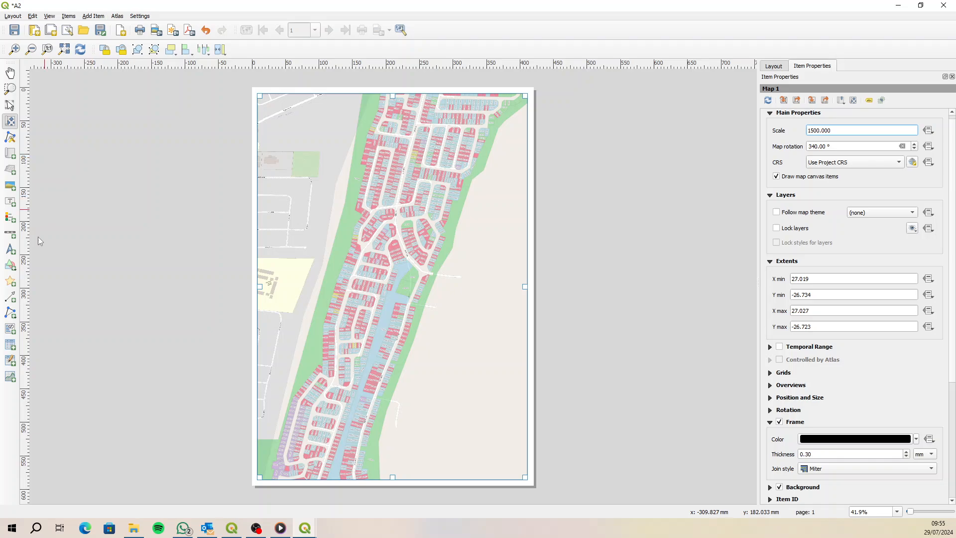
# Add a legend in the map's empty lower-right area, with auto update off and the Google Satellite and OSM Standard entries removed.
pyautogui.click(10, 217)
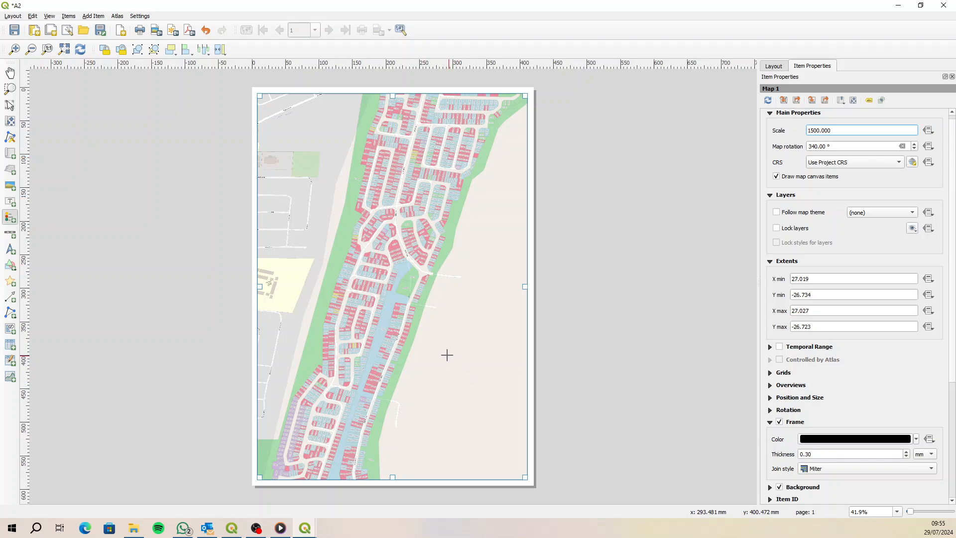
pyautogui.moveTo(446, 355)
pyautogui.mouseDown()
pyautogui.moveTo(523, 471)
pyautogui.moveTo(522, 463)
pyautogui.mouseUp()
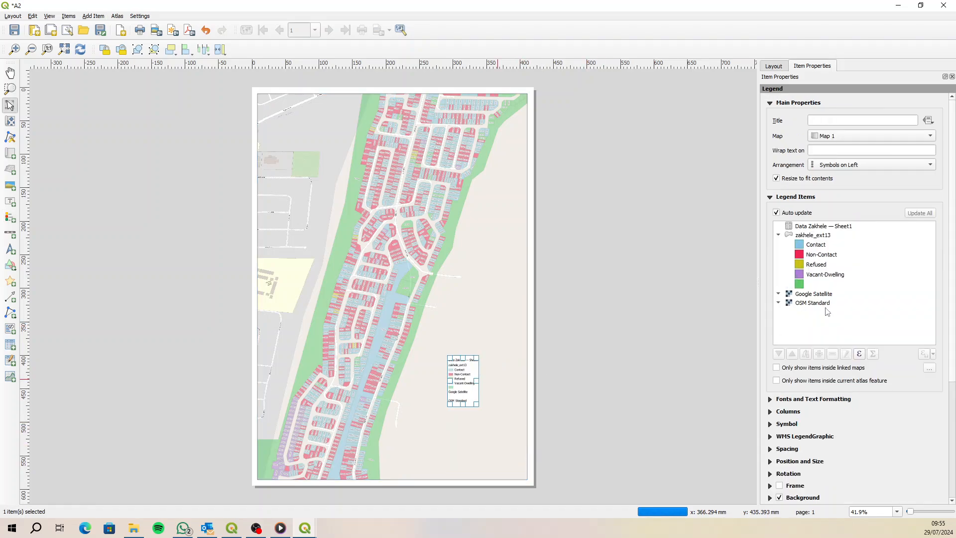
pyautogui.click(819, 295)
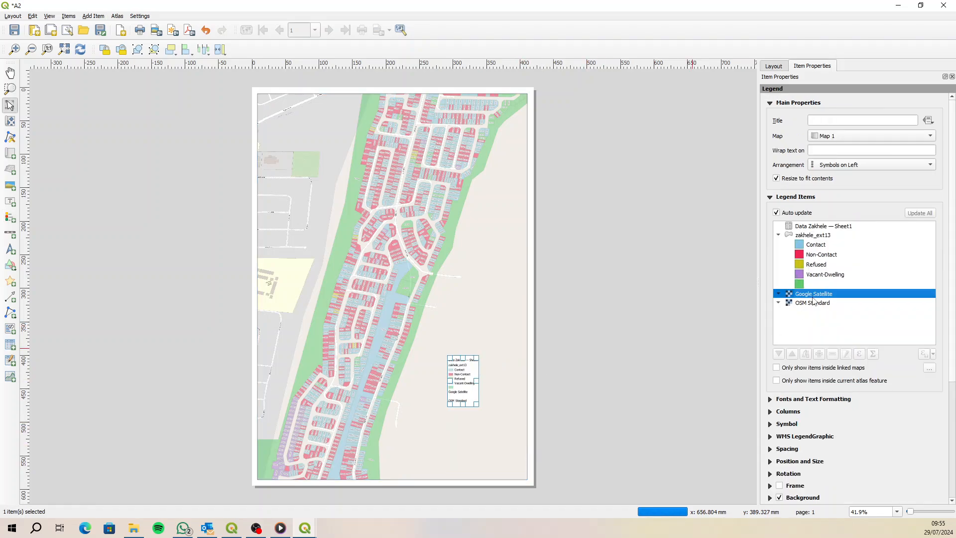
pyautogui.click(778, 214)
pyautogui.moveTo(826, 295); pyautogui.dragTo(816, 305)
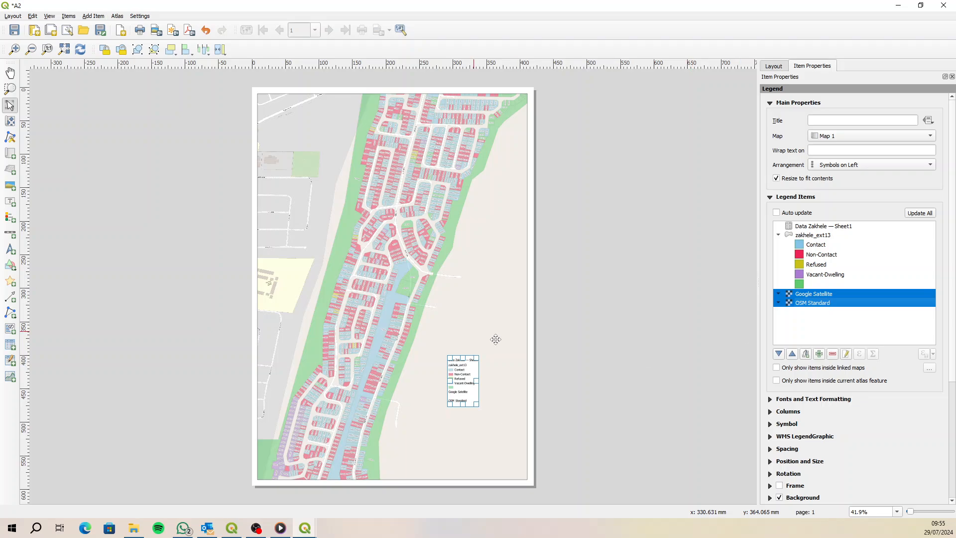
pyautogui.click(832, 354)
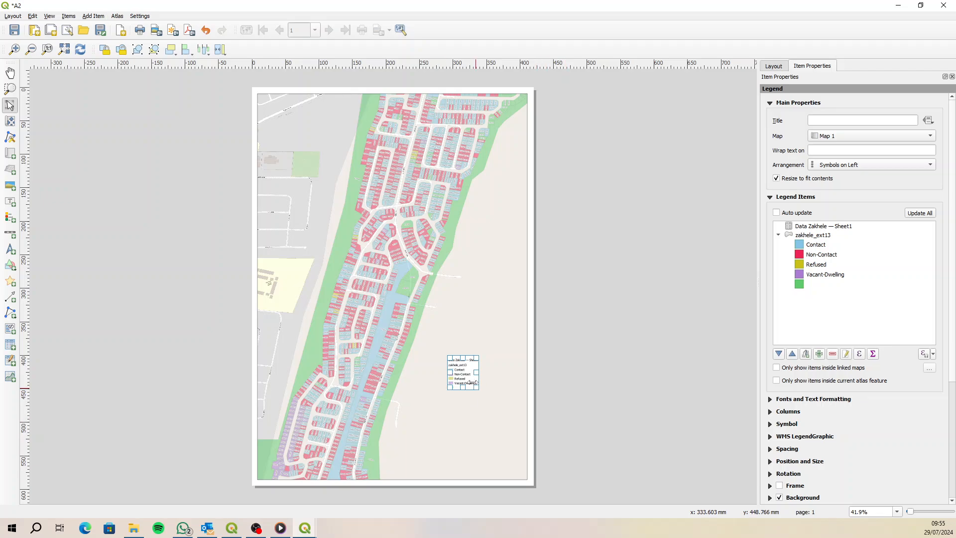
# Label the legend's blank green category Other and remove the Data Zakhele — Sheet1 entry.
pyautogui.click(825, 285)
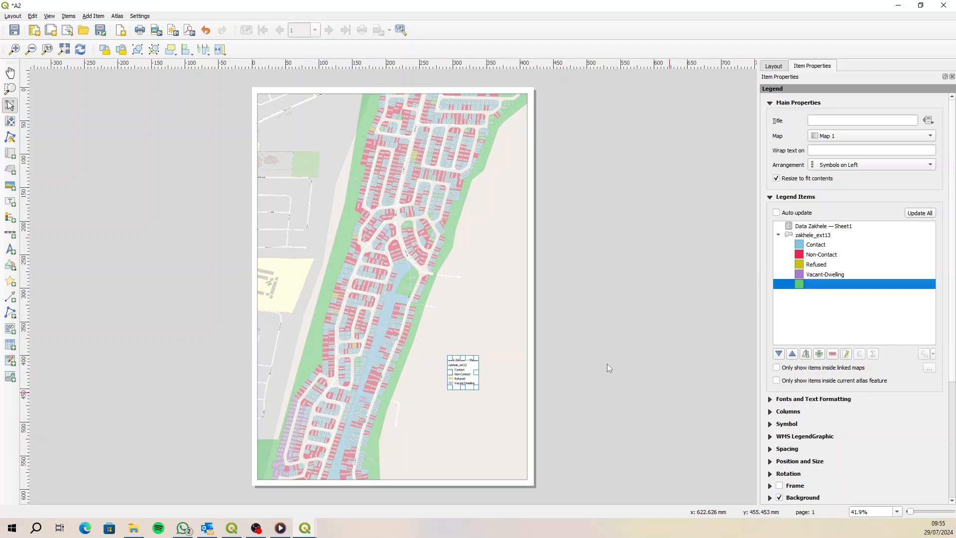
pyautogui.doubleClick(819, 285)
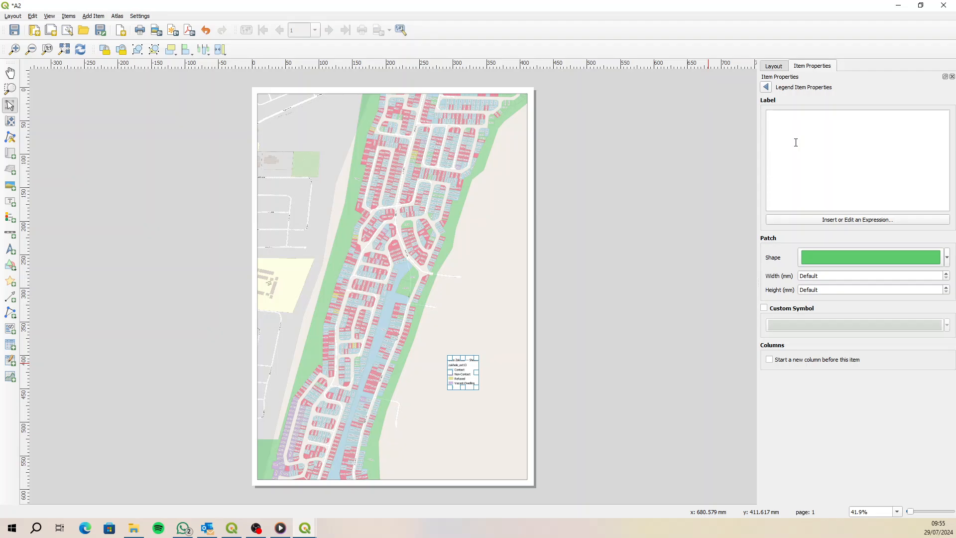
pyautogui.write('Other')
pyautogui.click(766, 88)
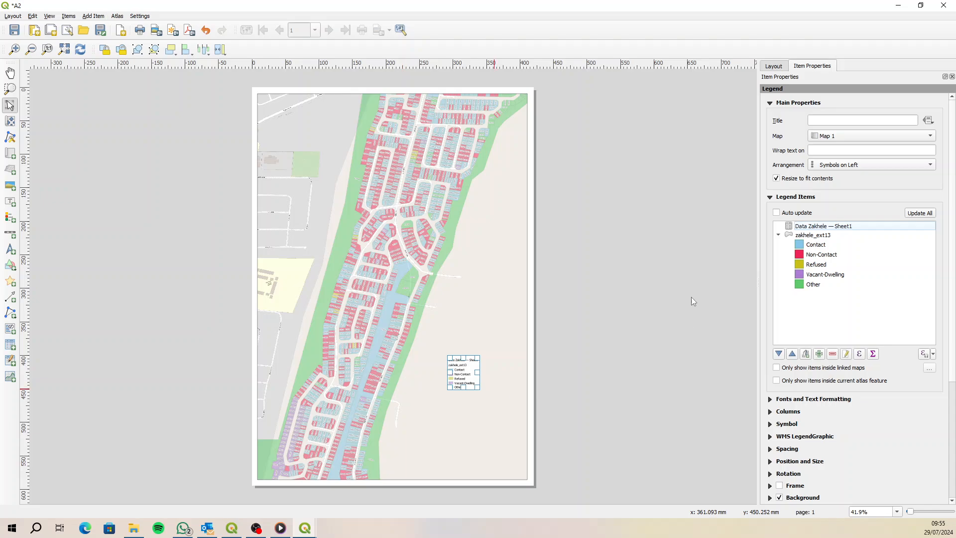
pyautogui.click(810, 229)
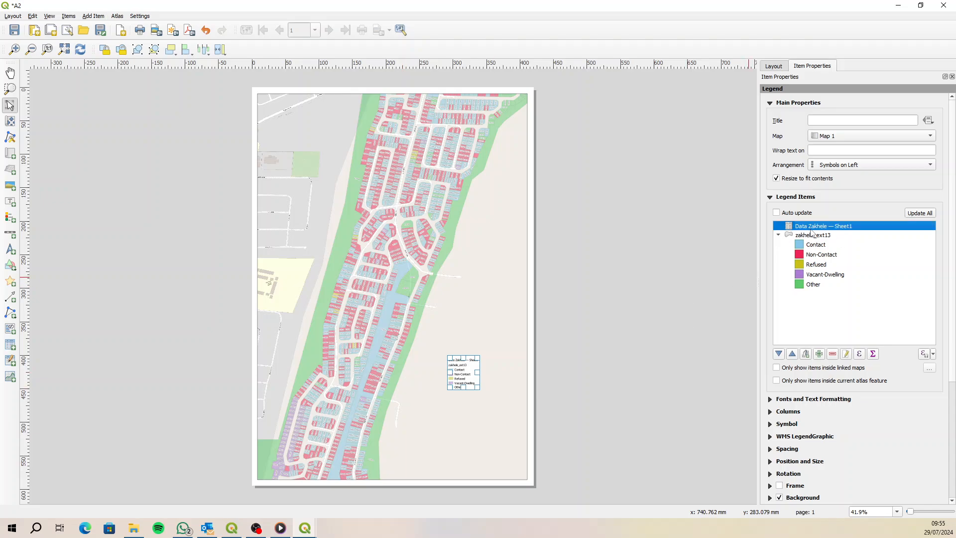
pyautogui.click(832, 353)
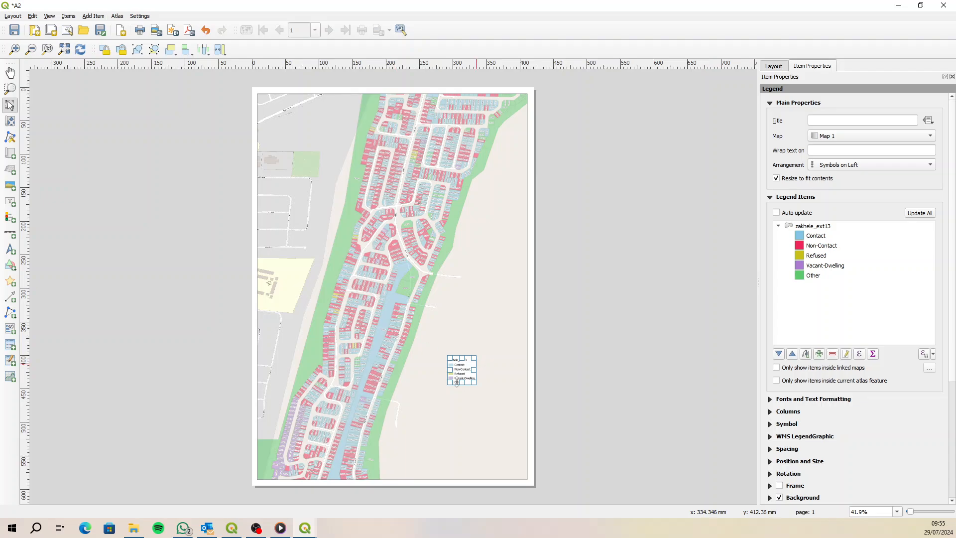
# Move the legend into the map's lower-right corner and title it LEGEND.
pyautogui.moveTo(456, 383); pyautogui.dragTo(502, 469)
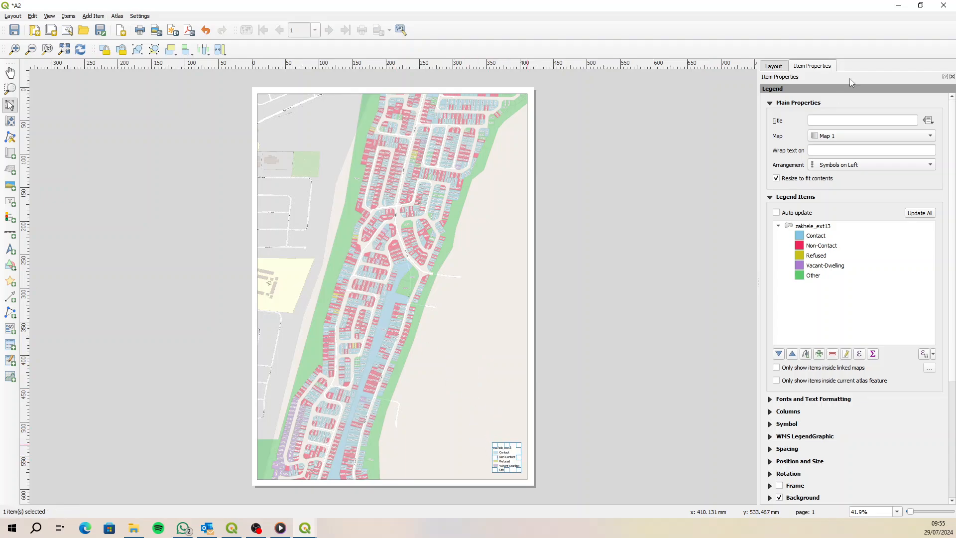
pyautogui.click(821, 121)
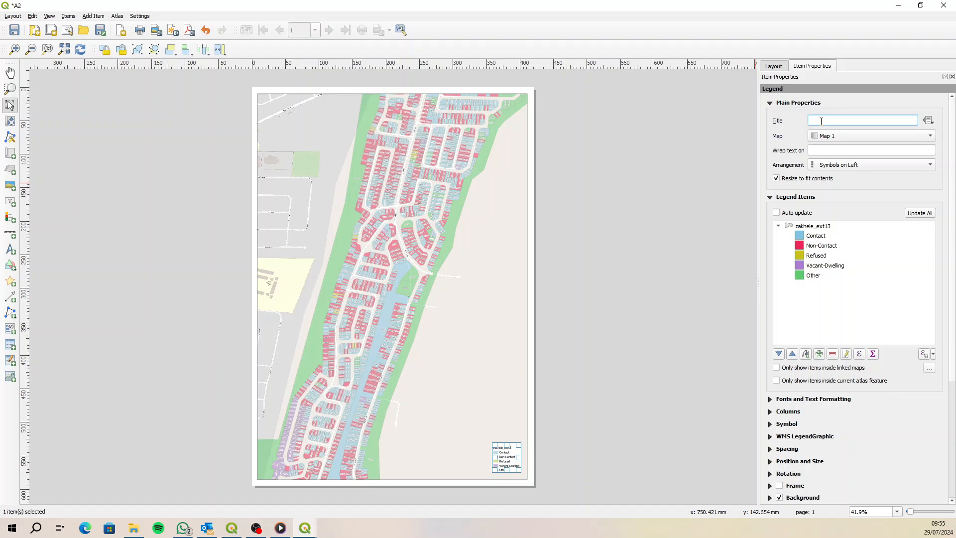
pyautogui.write('LEGEND')
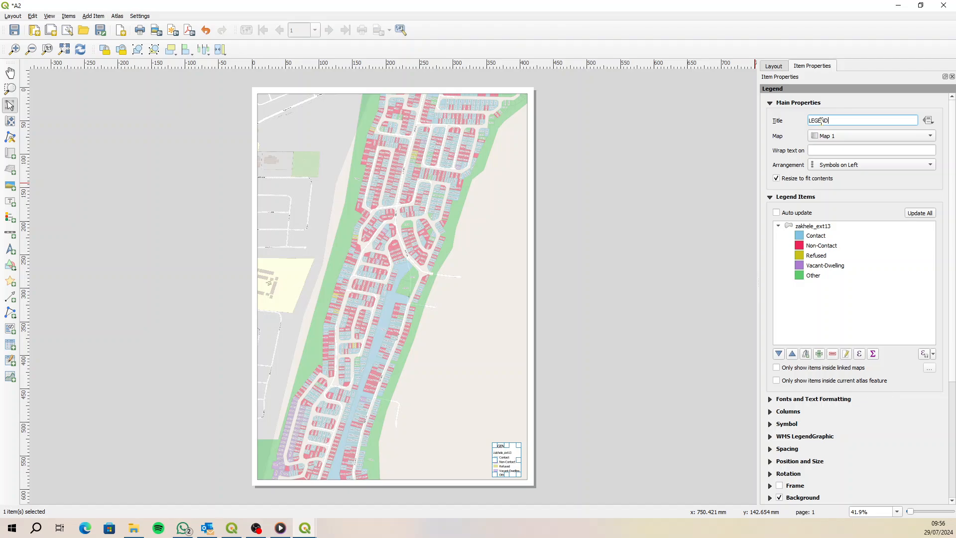
# Turn on the legend's frame and nudge the legend slightly up from the map's bottom edge.
pyautogui.click(779, 485)
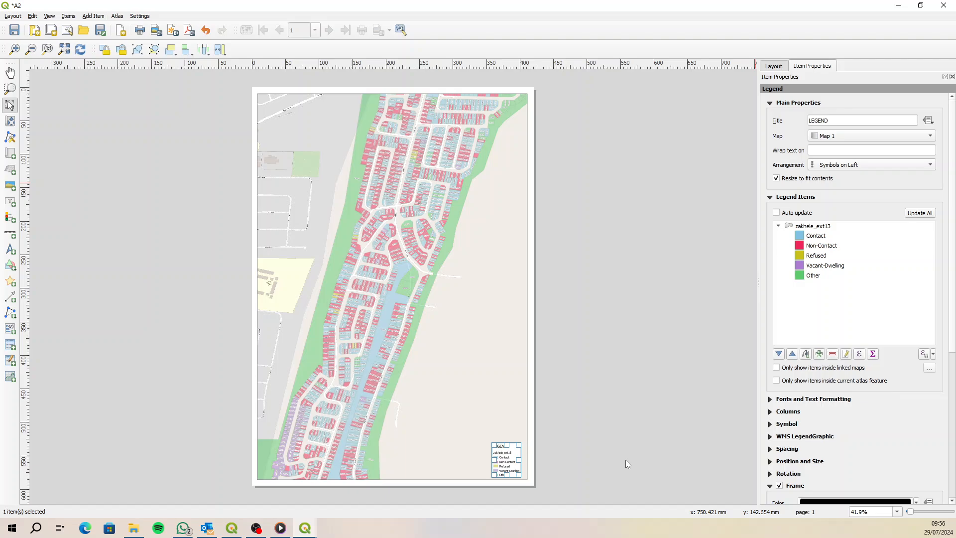
pyautogui.click(597, 417)
pyautogui.moveTo(508, 460); pyautogui.dragTo(509, 457)
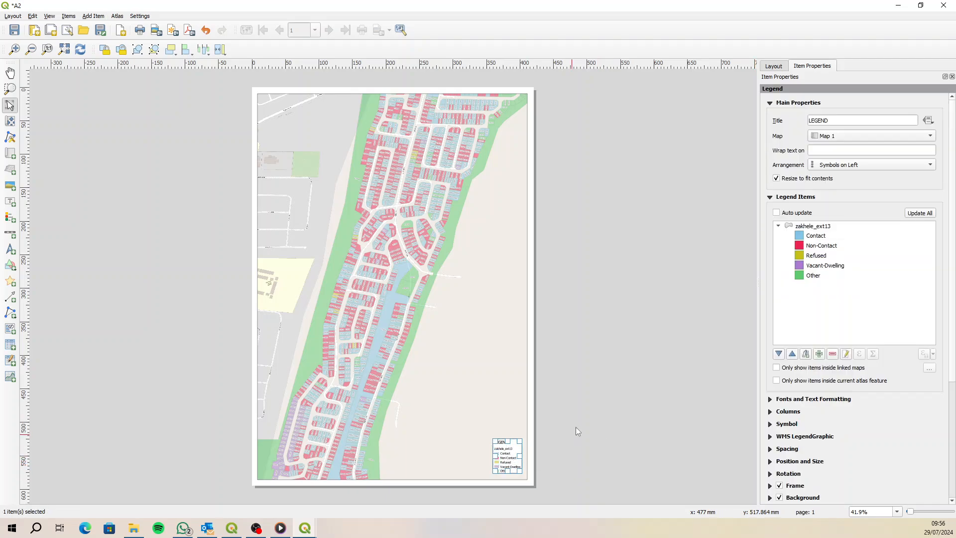
pyautogui.click(577, 426)
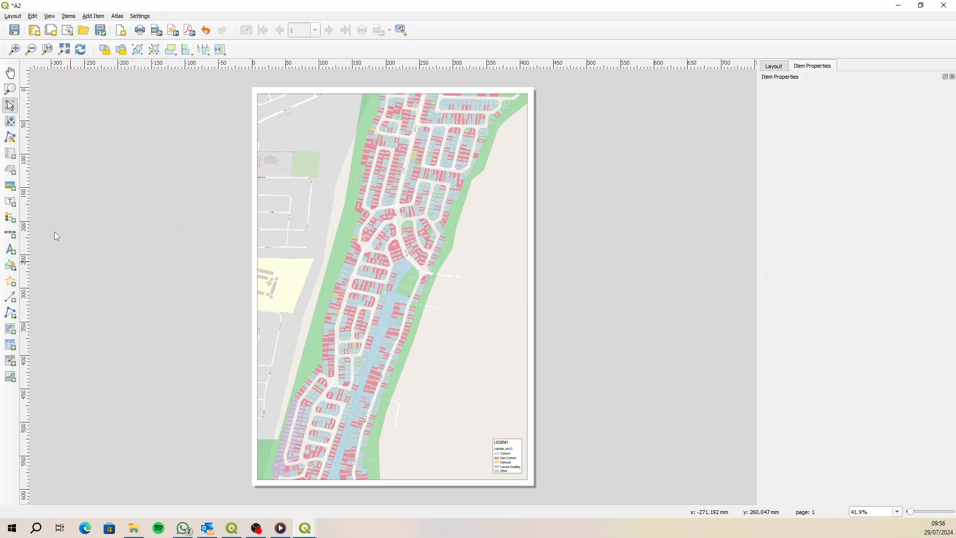
# Add a label reading Zakhele Ext 13 in the map's upper-left corner.
pyautogui.click(10, 202)
pyautogui.moveTo(261, 100); pyautogui.dragTo(356, 118)
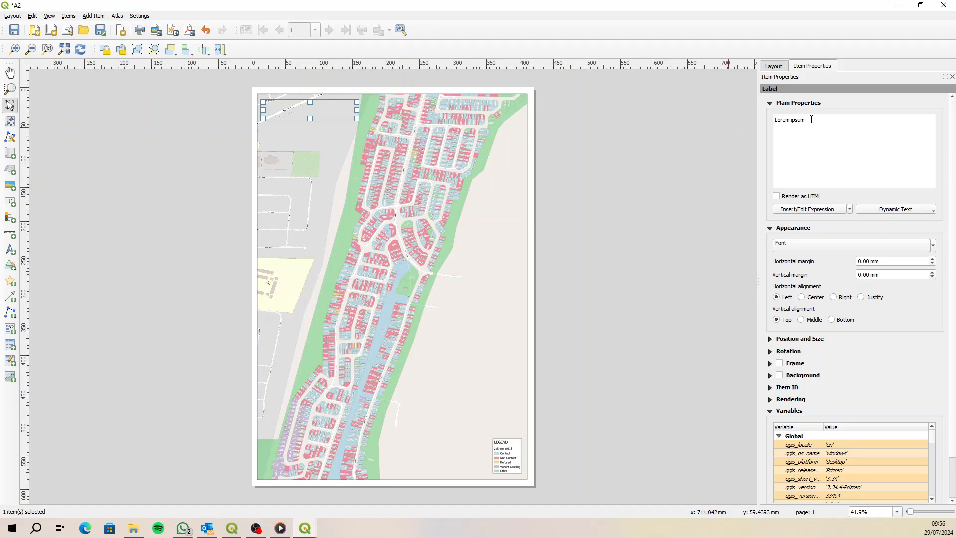
pyautogui.moveTo(813, 120); pyautogui.dragTo(774, 120)
pyautogui.write('Zakhele Ext 13')
# Format the Zakhele Ext 13 label text as Arial Bold at 22 points.
pyautogui.click(832, 249)
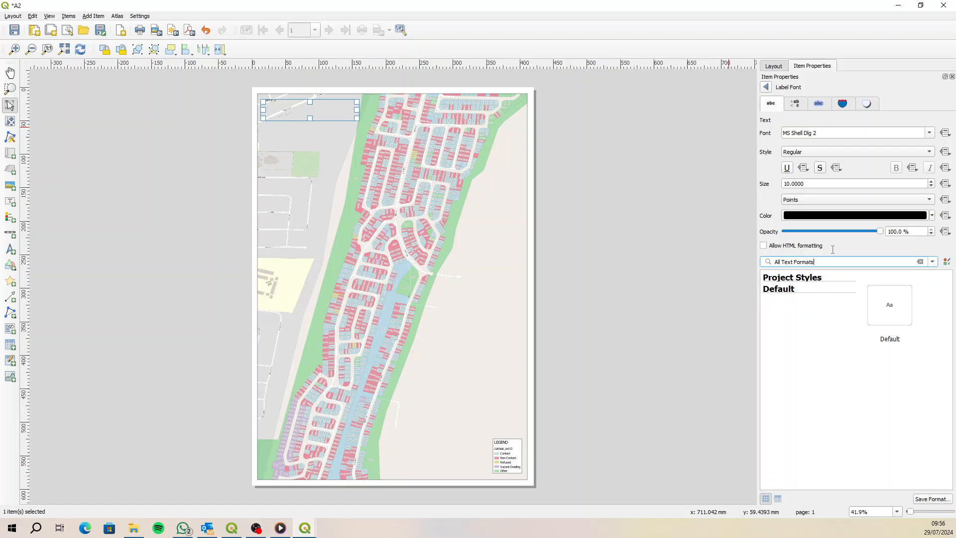
pyautogui.click(813, 151)
pyautogui.click(813, 161)
pyautogui.moveTo(823, 133); pyautogui.dragTo(739, 133)
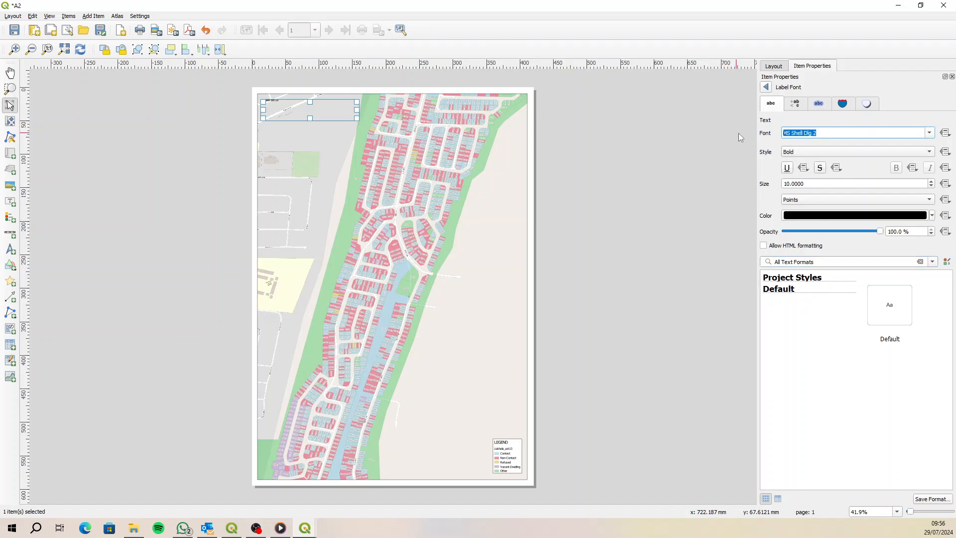
pyautogui.write('Arial')
pyautogui.moveTo(809, 183); pyautogui.dragTo(760, 180)
pyautogui.write('22')
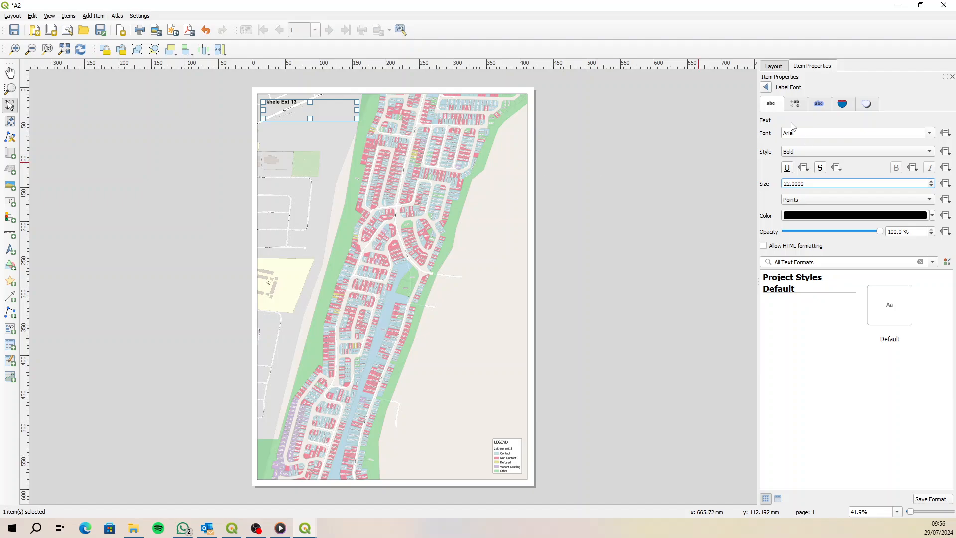
pyautogui.click(766, 89)
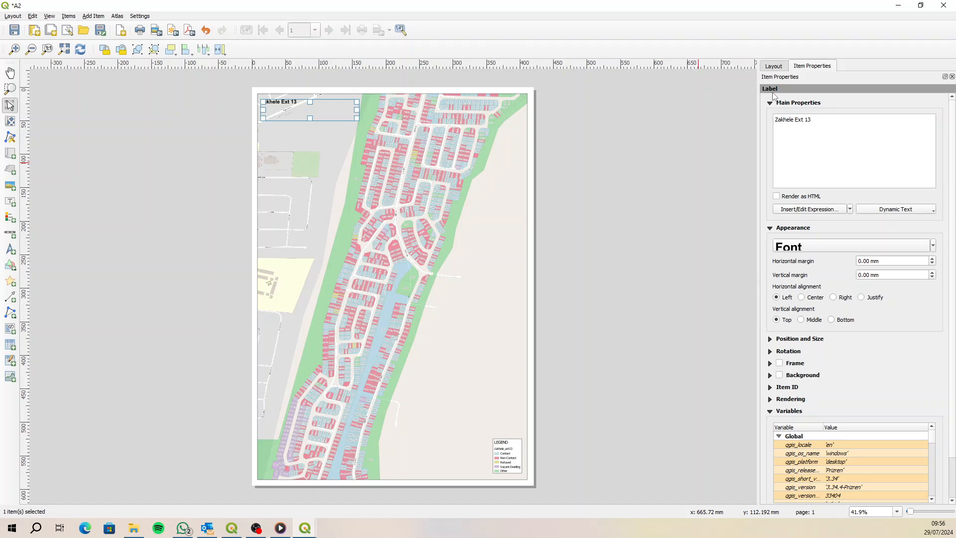
# Draw a 2 mm text buffer around the Zakhele Ext 13 label text.
pyautogui.click(805, 247)
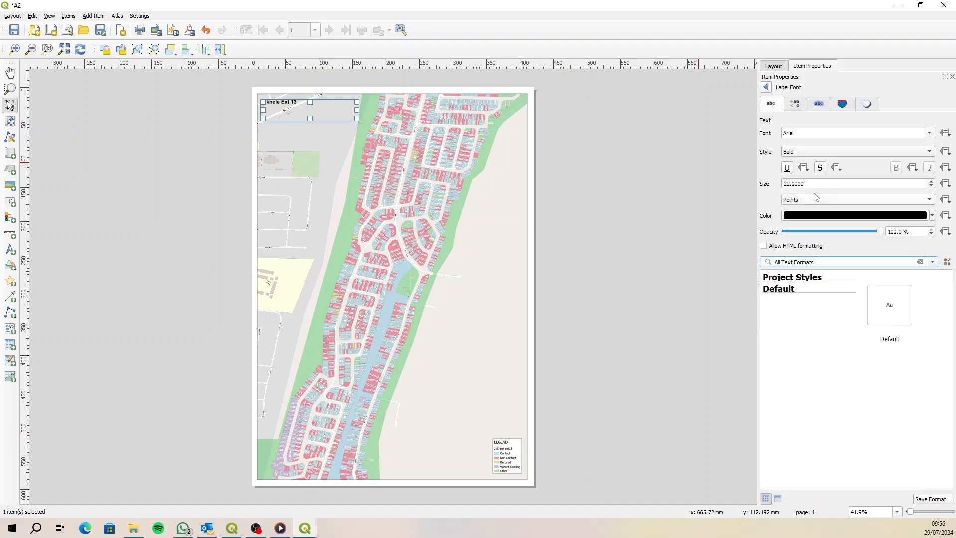
pyautogui.click(819, 104)
pyautogui.click(764, 132)
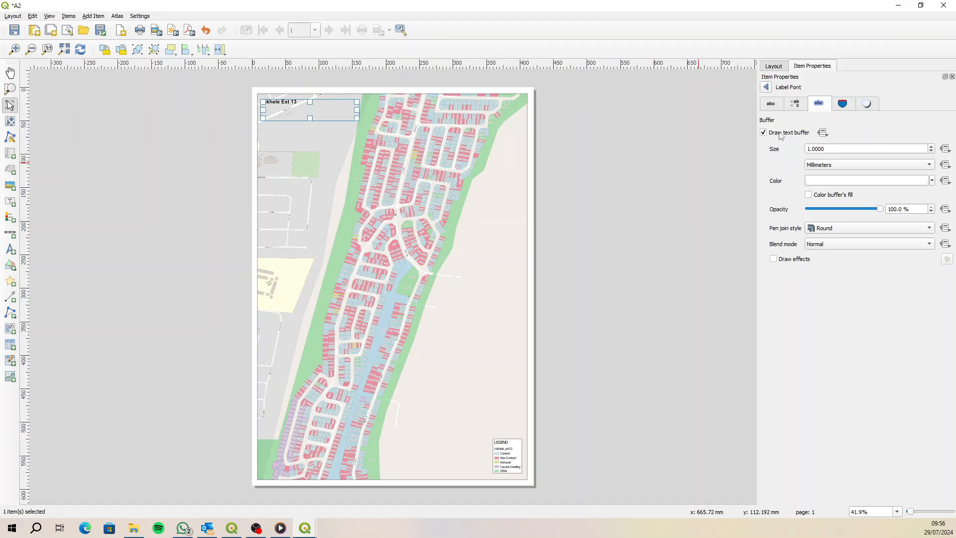
pyautogui.moveTo(834, 149); pyautogui.dragTo(767, 150)
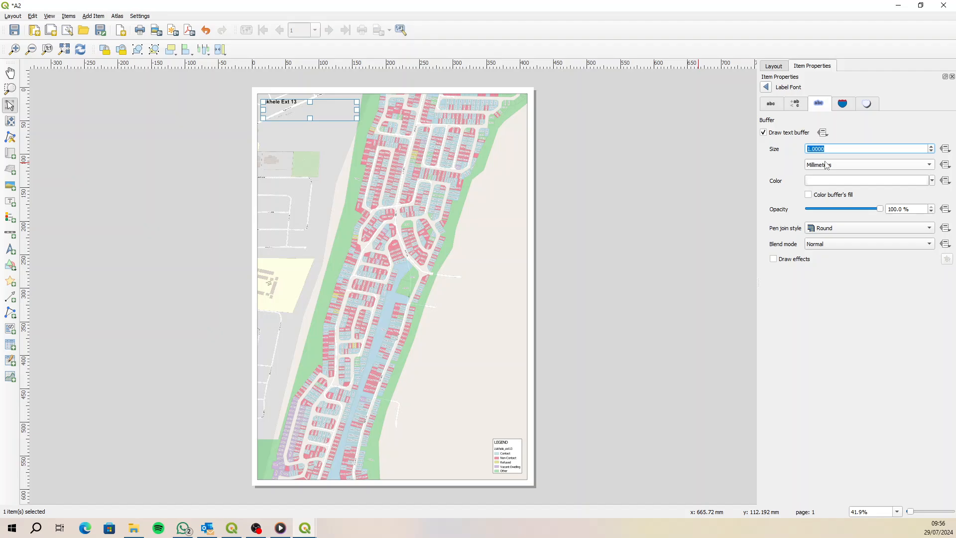
pyautogui.write('2')
pyautogui.click(766, 87)
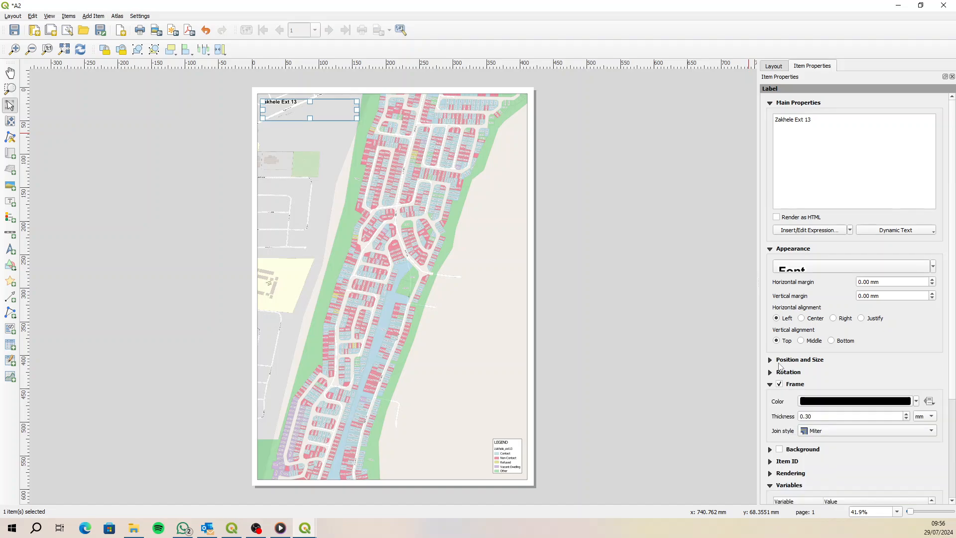
# Give the title label a frame and white background, and shrink its box to fit the text.
pyautogui.click(779, 450)
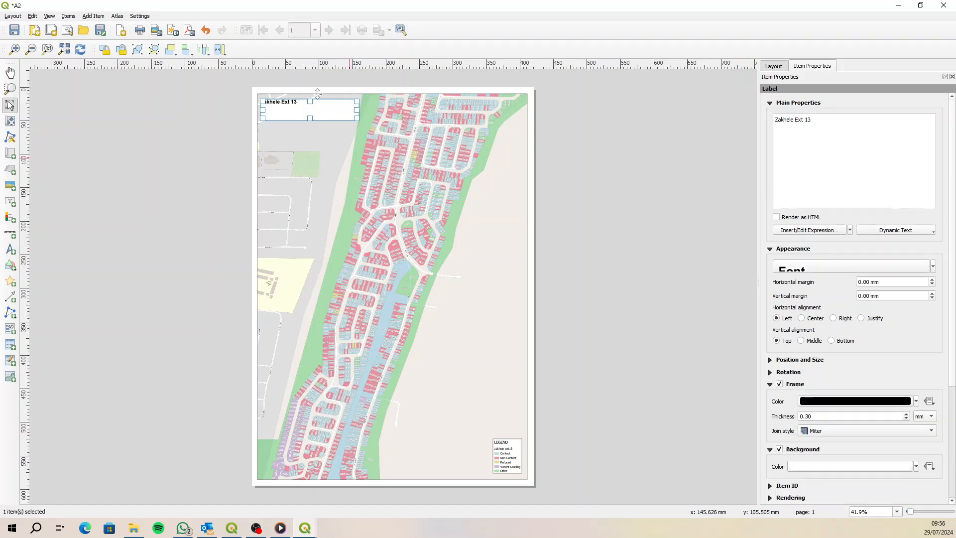
pyautogui.moveTo(357, 118); pyautogui.dragTo(304, 107)
pyautogui.click(223, 108)
# Align the title label's text to the center horizontally and the middle vertically.
pyautogui.click(281, 103)
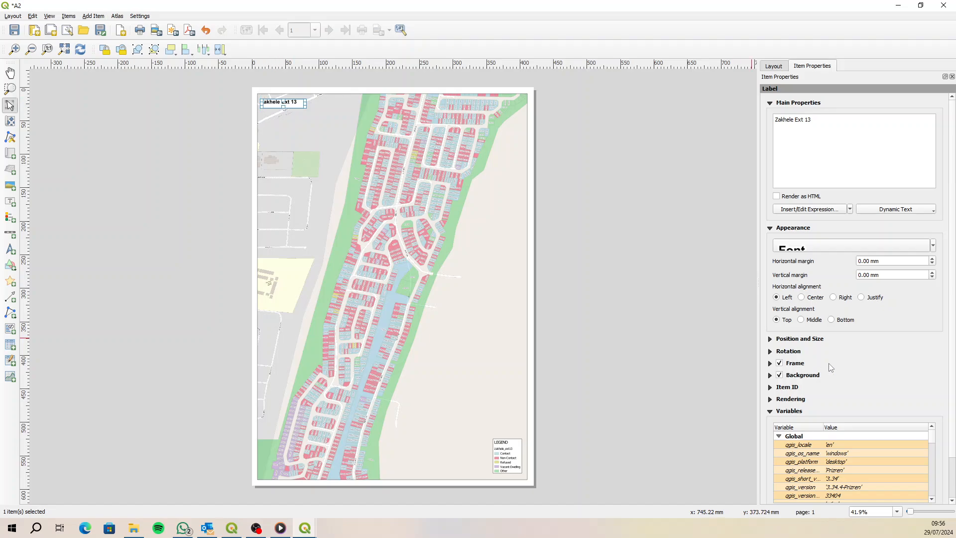
pyautogui.click(801, 297)
pyautogui.click(801, 319)
pyautogui.click(583, 213)
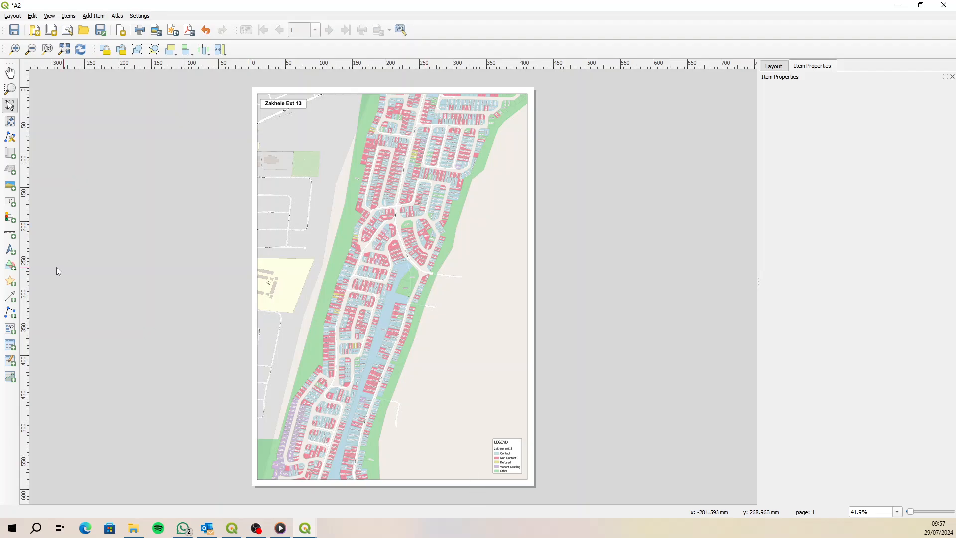
# Add a small north arrow beside the legend, near the map's bottom edge.
pyautogui.click(10, 248)
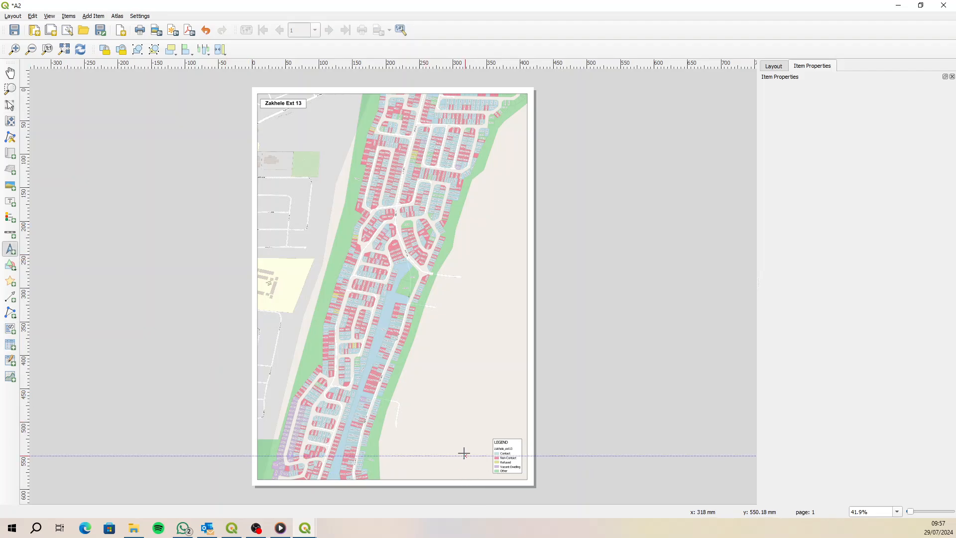
pyautogui.moveTo(466, 459); pyautogui.dragTo(479, 473)
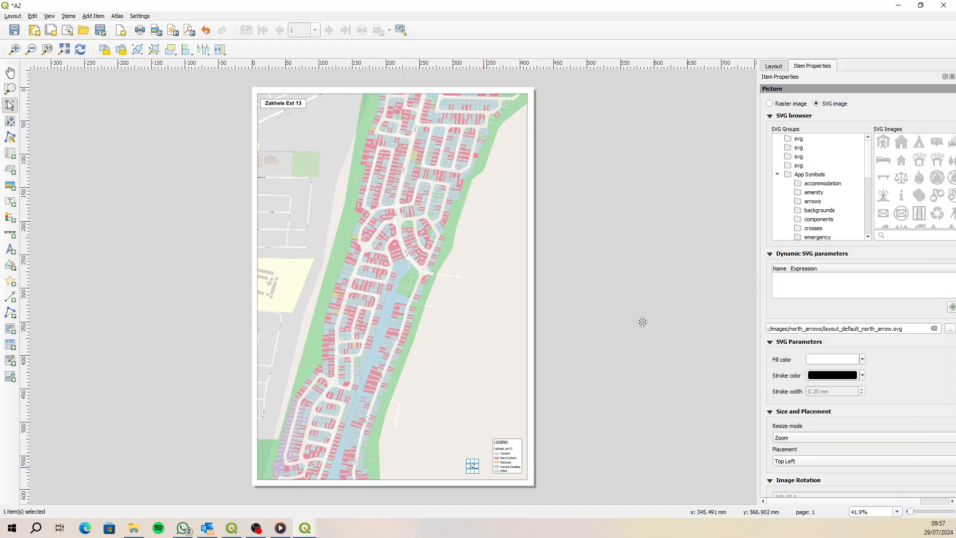
pyautogui.click(10, 107)
pyautogui.click(535, 304)
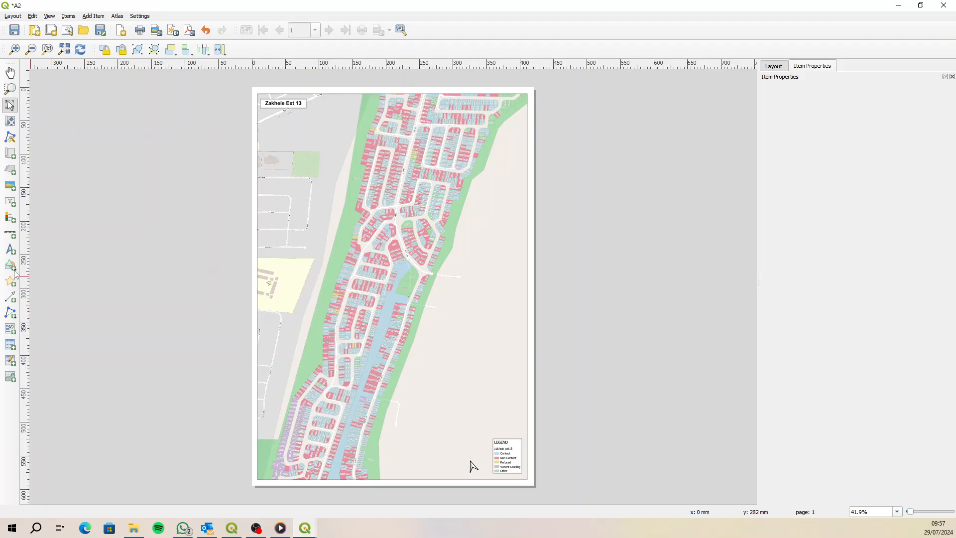
# Add a scale bar for Map 1 near the map's bottom edge, between the parcels and the north arrow.
pyautogui.click(10, 233)
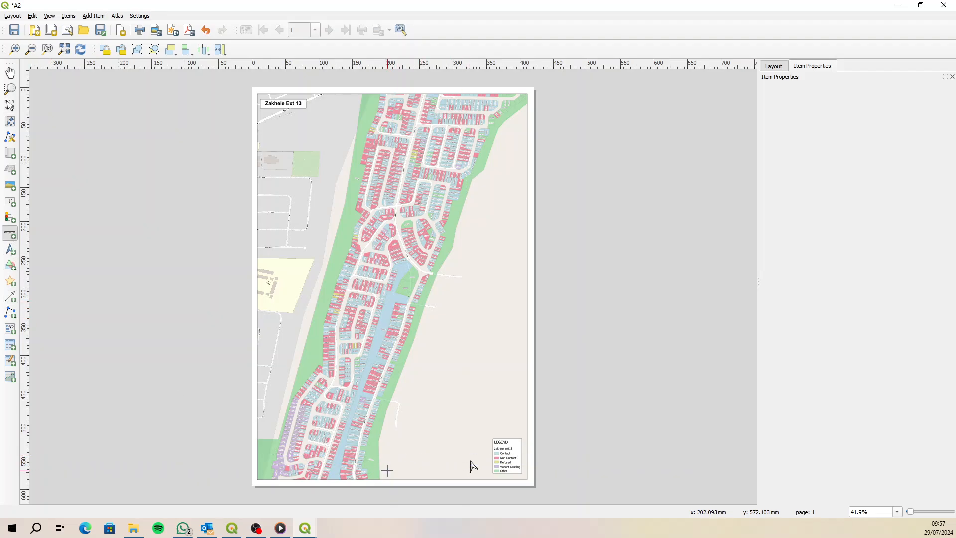
pyautogui.moveTo(387, 468); pyautogui.dragTo(465, 472)
pyautogui.moveTo(467, 473); pyautogui.dragTo(466, 473)
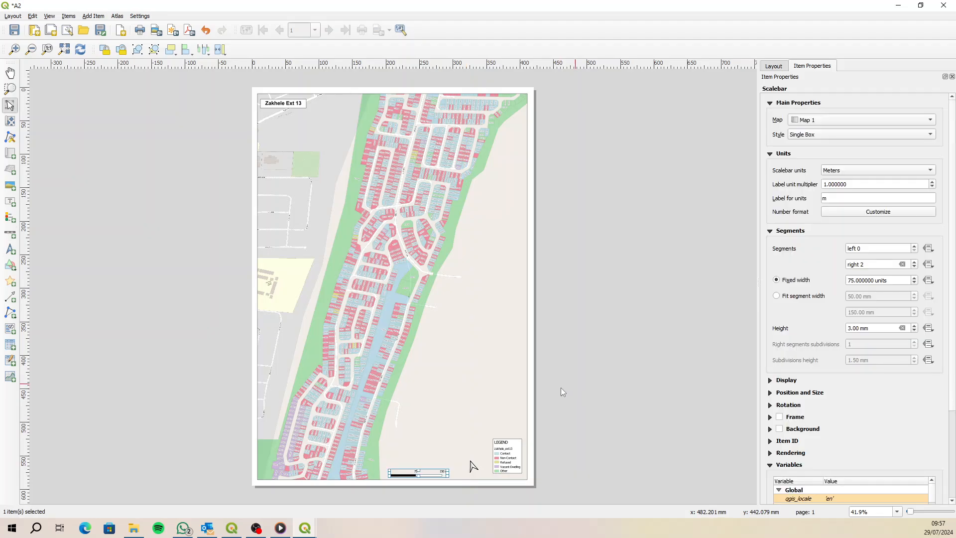
pyautogui.click(561, 431)
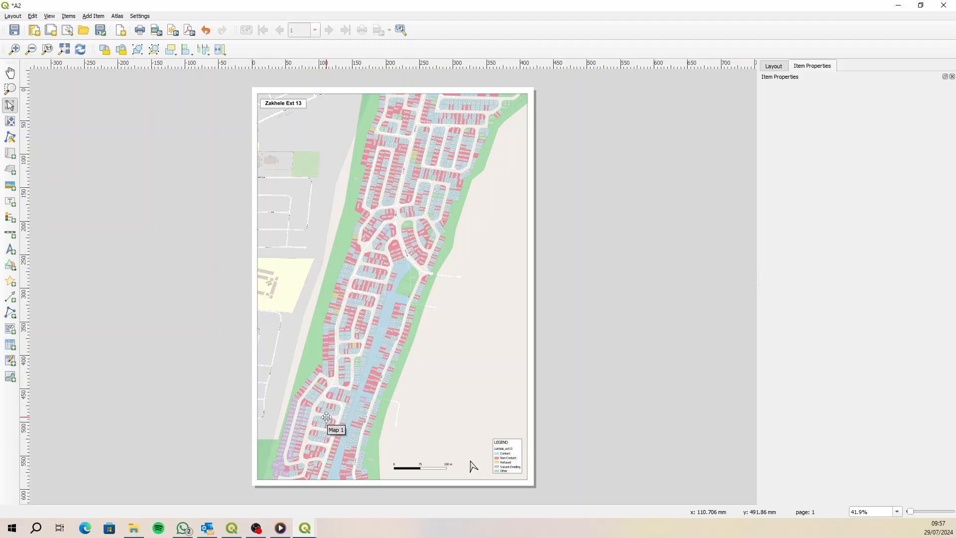
# Save the project as Zakhele Ext 13 in the Projects folder of the Zakhele folder on the Desktop.
pyautogui.click(15, 31)
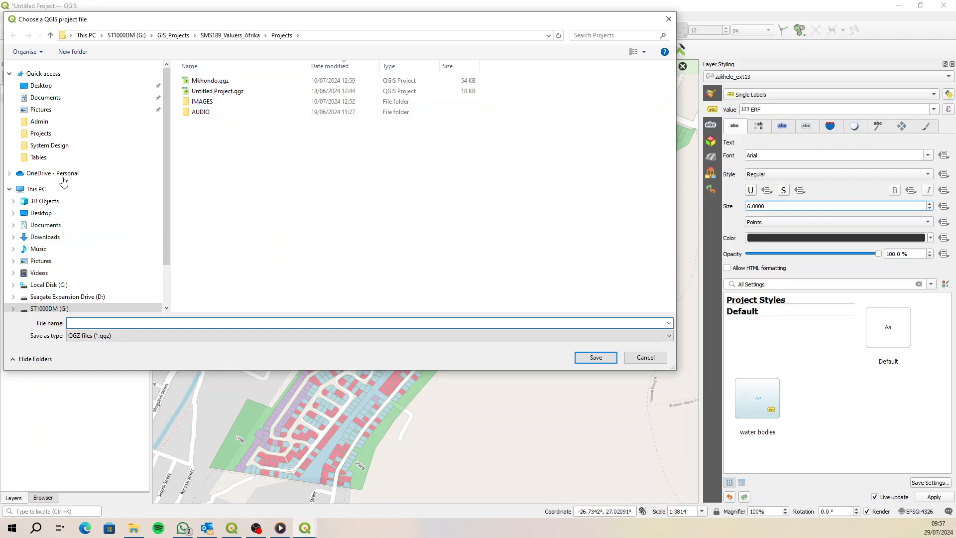
pyautogui.click(41, 85)
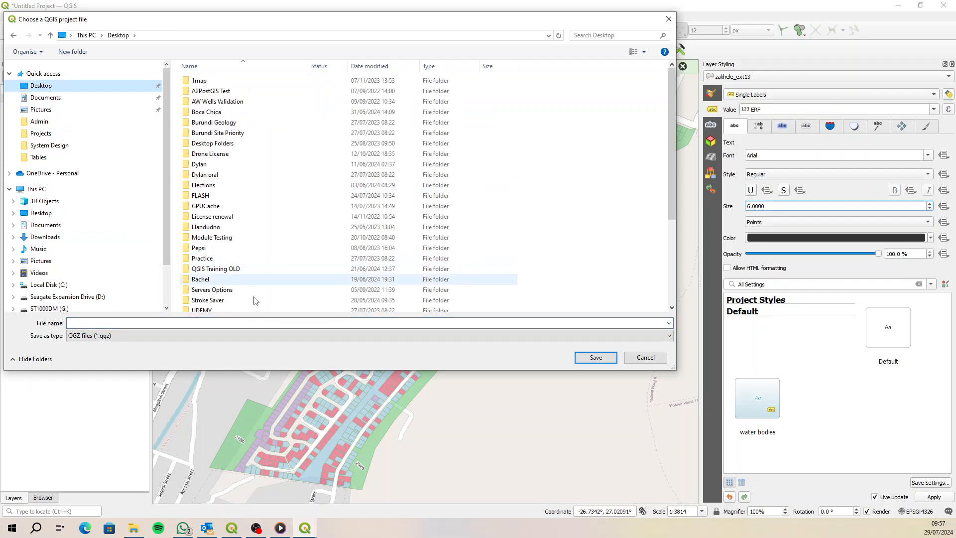
pyautogui.scroll(-5, 254, 300)
pyautogui.doubleClick(252, 269)
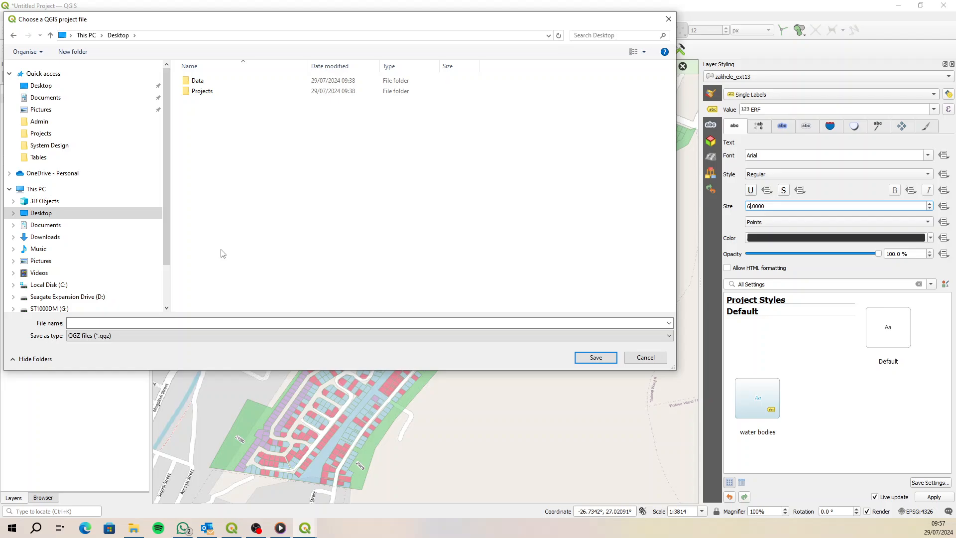
pyautogui.doubleClick(224, 92)
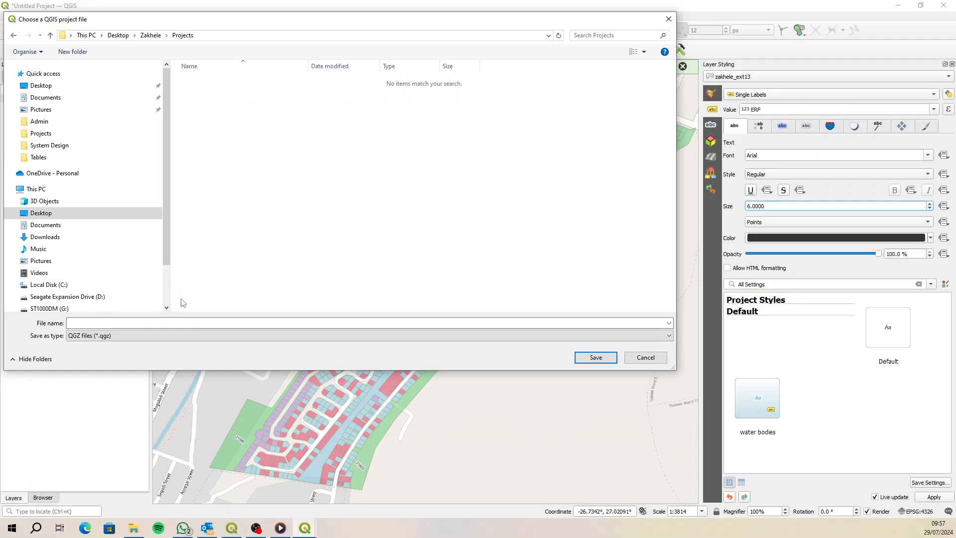
pyautogui.click(184, 321)
pyautogui.write('Za')
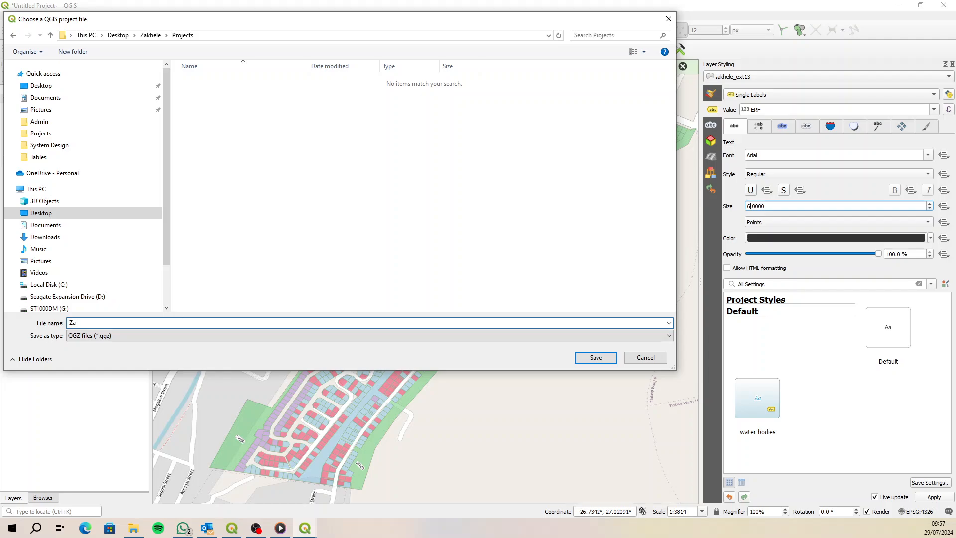
pyautogui.write('khele Ext 13')
pyautogui.click(611, 362)
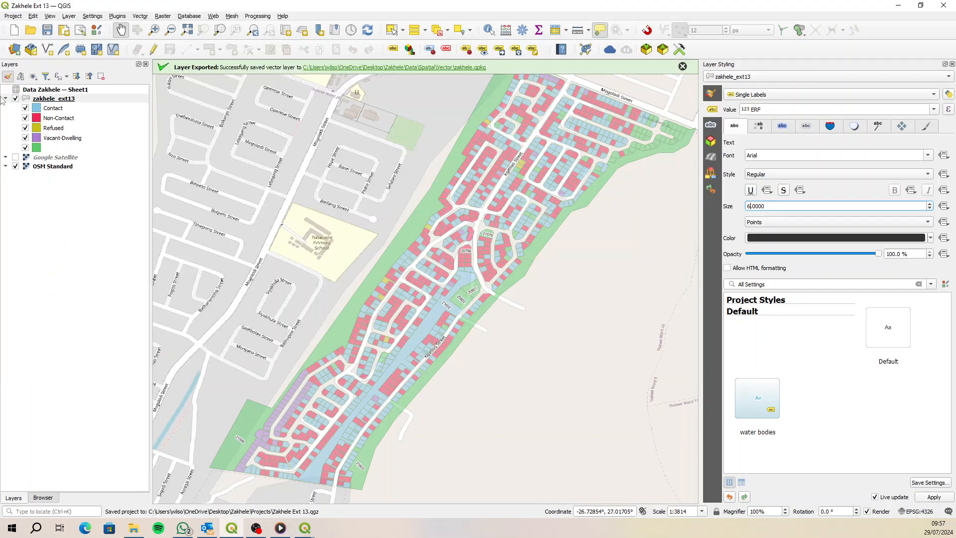